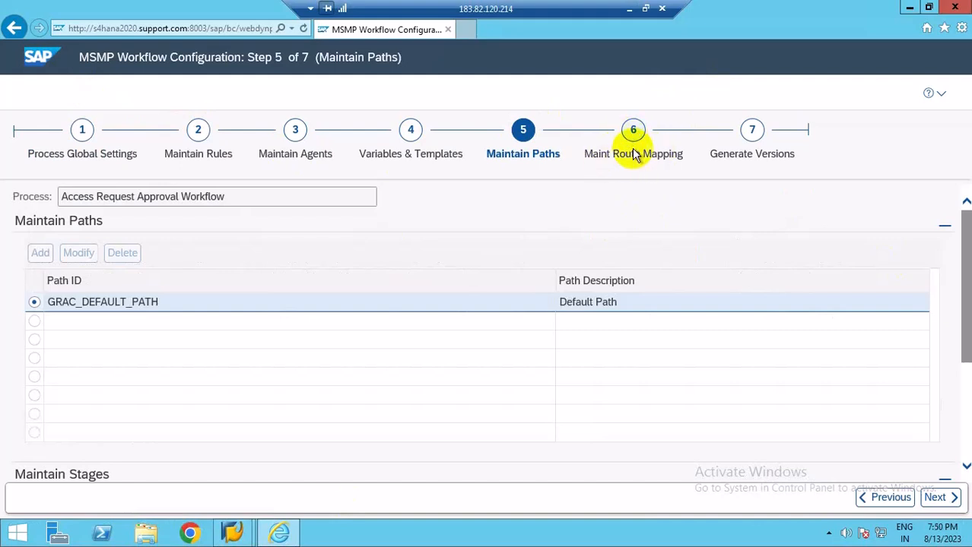
Review the Access Request Approval Workflow's configuration steps and return to the Maintain Paths step.
left_click(632, 135)
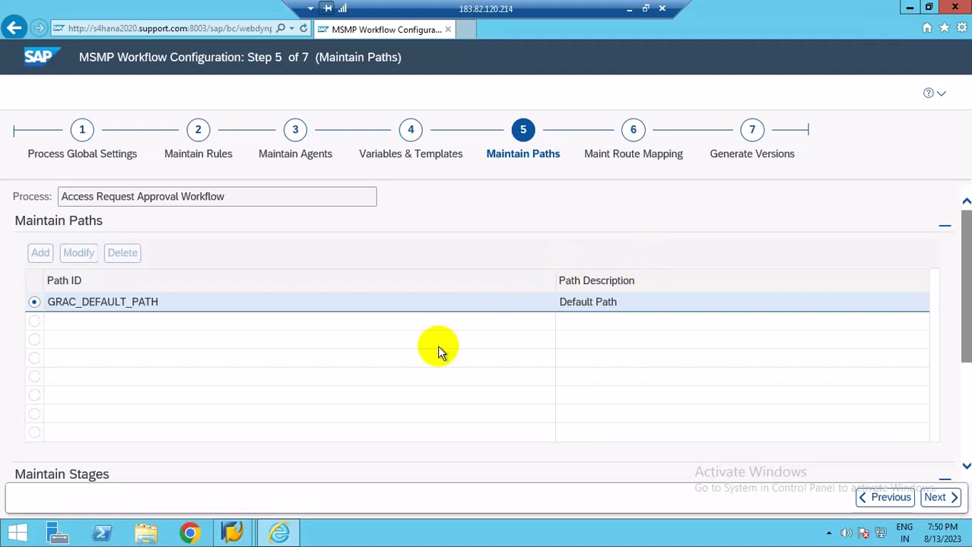
scroll(441, 350, "down", 3)
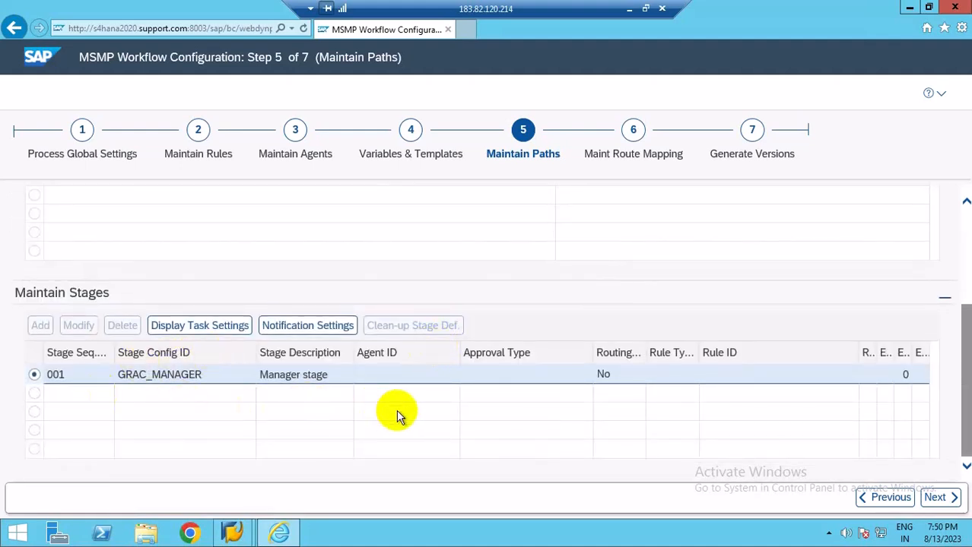
scroll(396, 410, "up", 1)
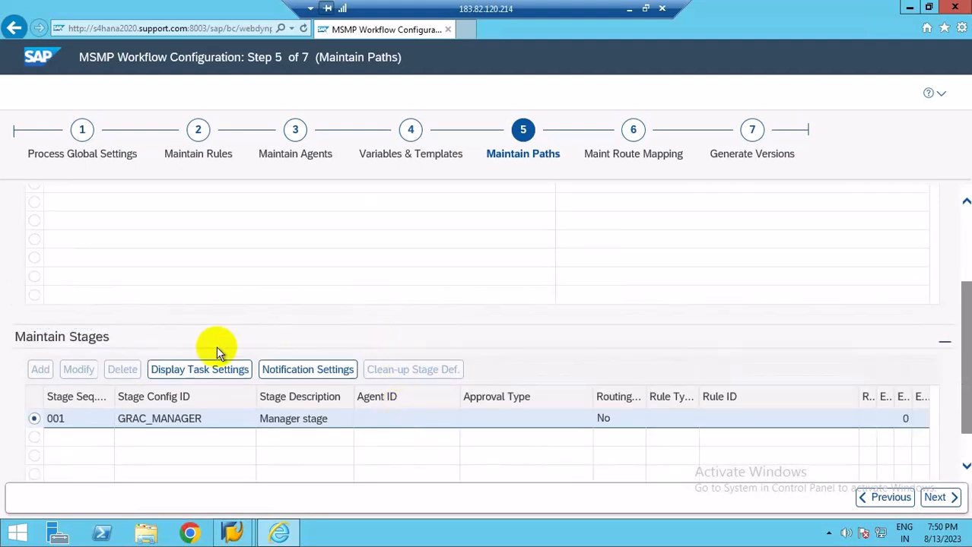
scroll(278, 322, "up", 3)
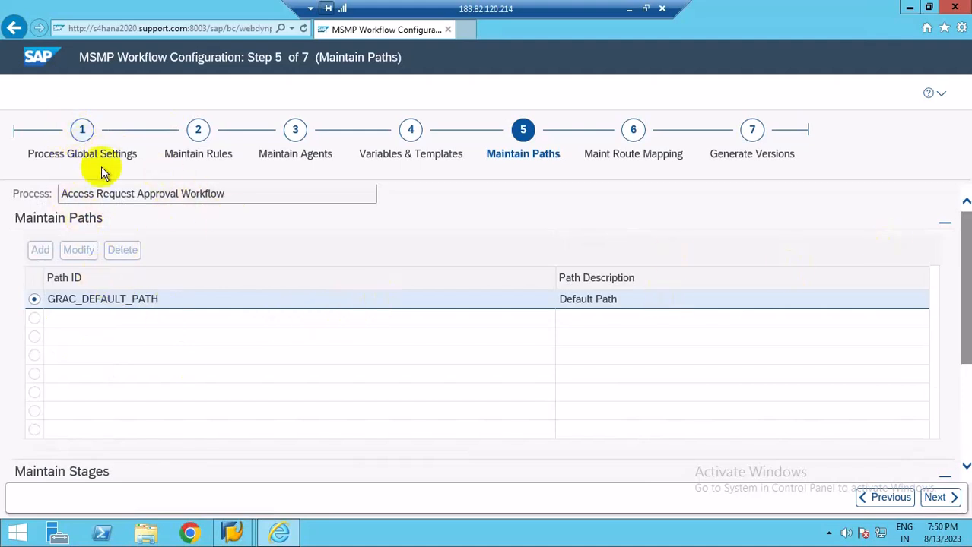
left_click(82, 133)
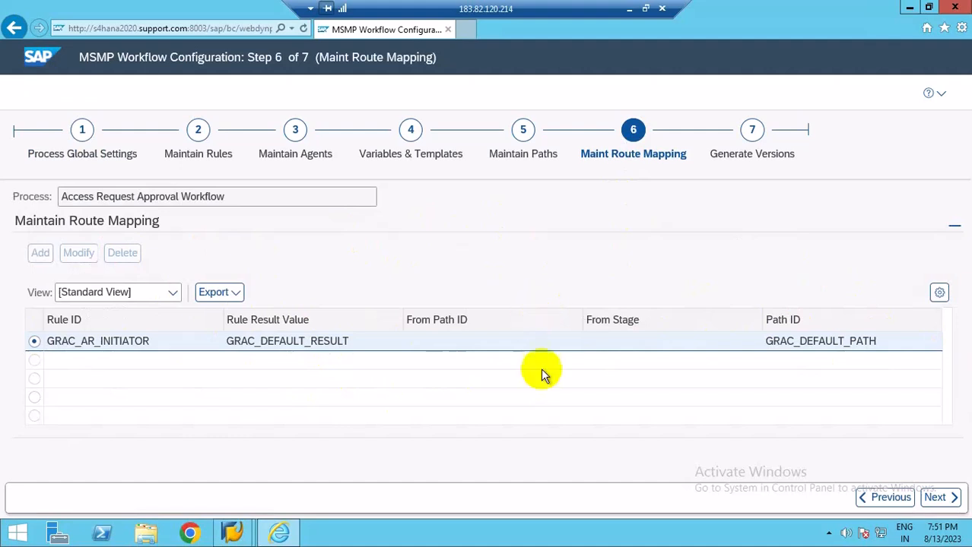
left_click(82, 137)
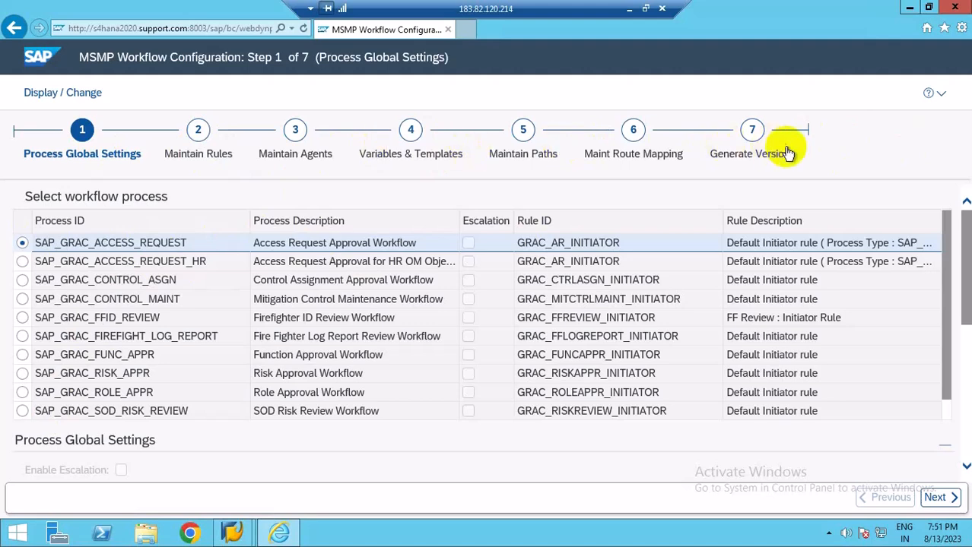
left_click(523, 145)
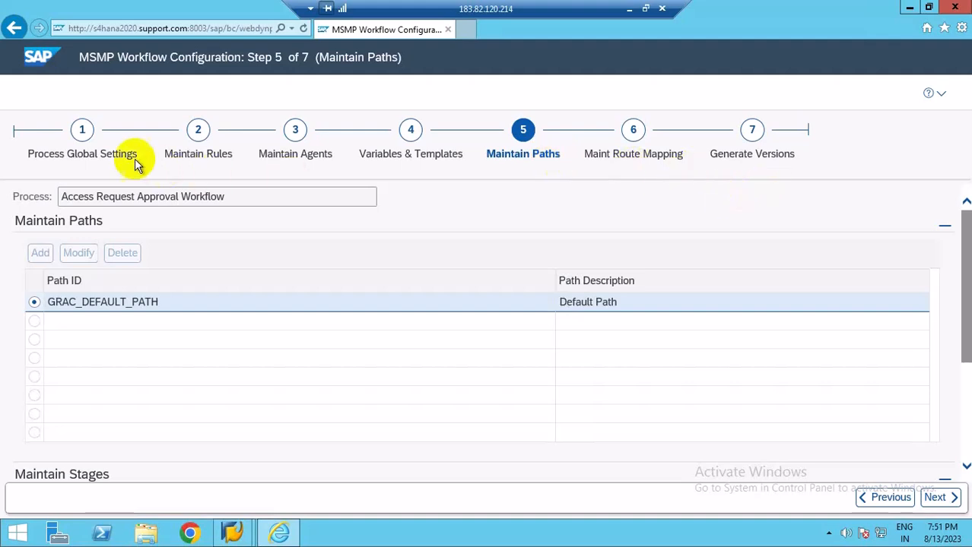
left_click(82, 145)
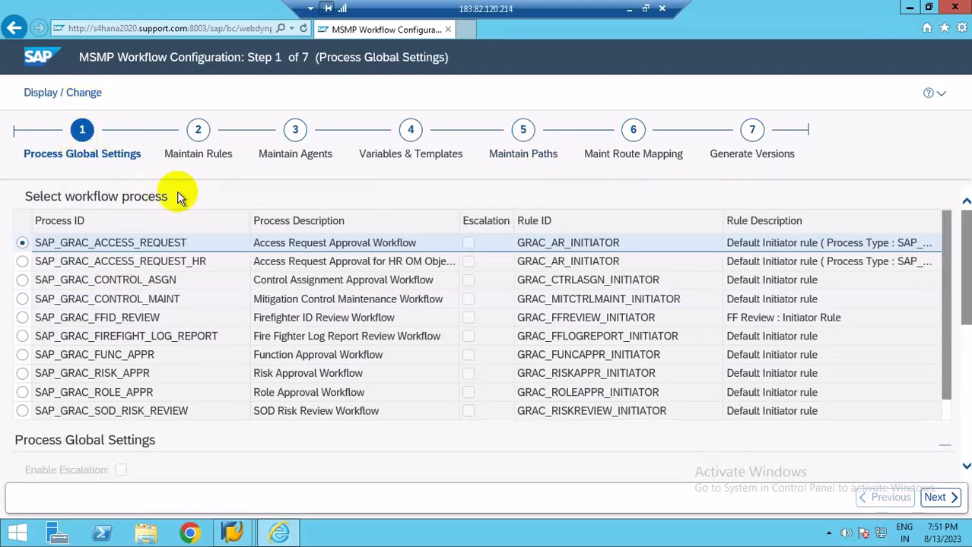
scroll(966, 386, "down", 3)
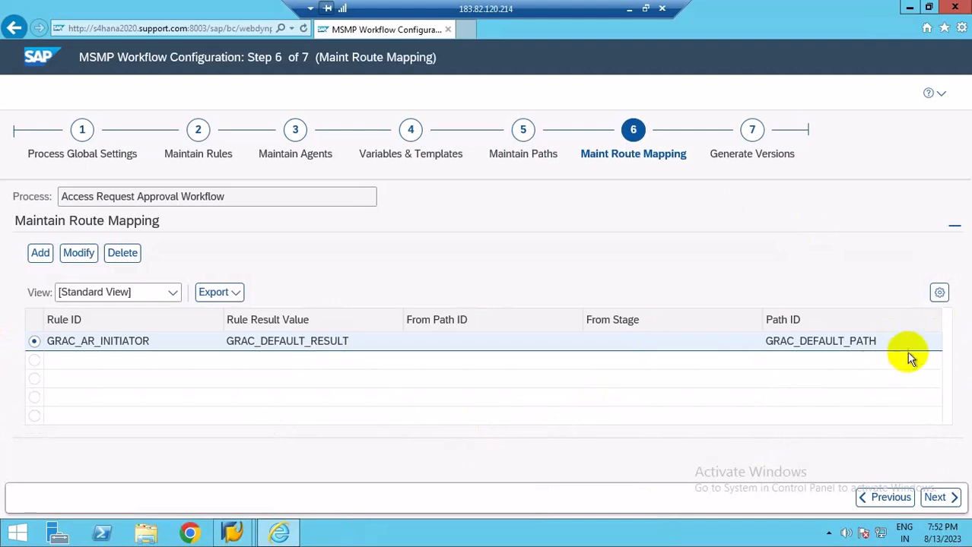
left_click(523, 140)
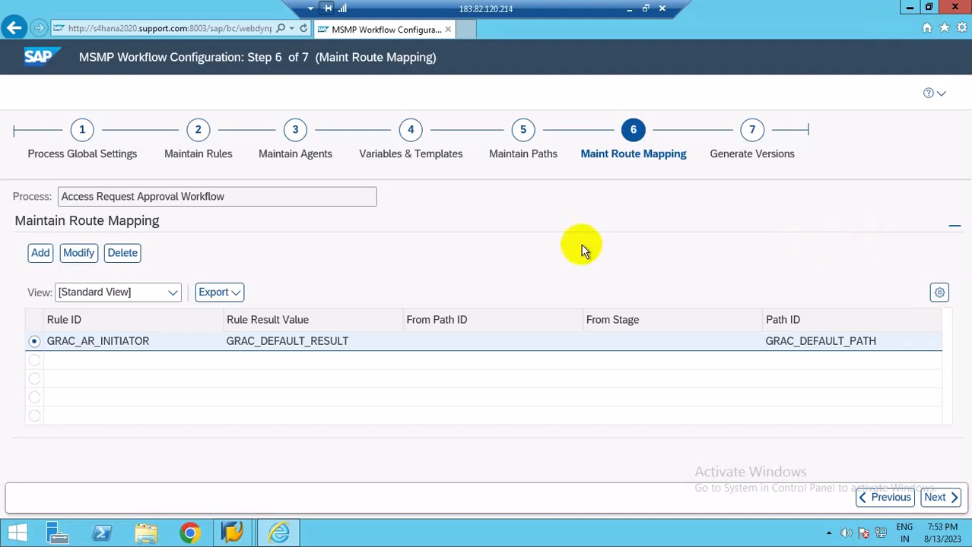
left_click(526, 130)
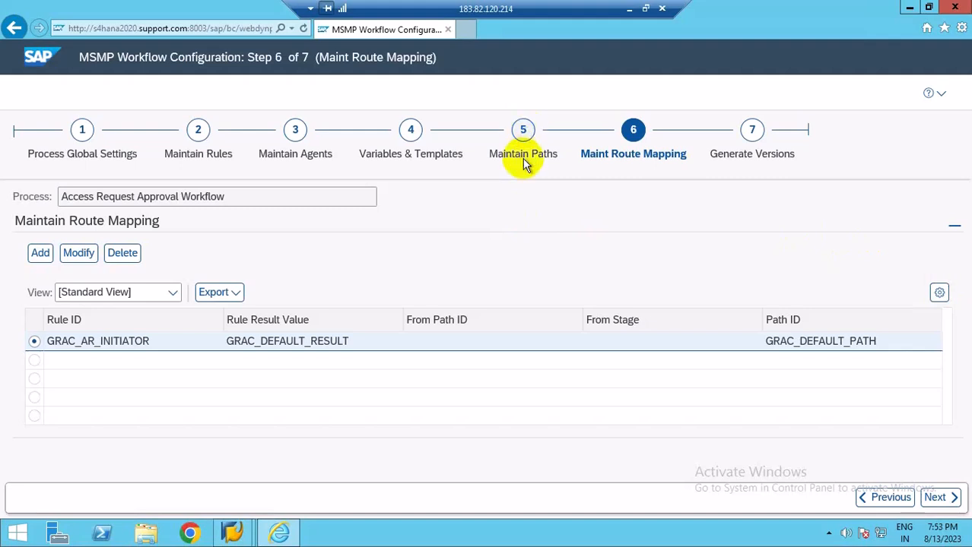
left_click(523, 131)
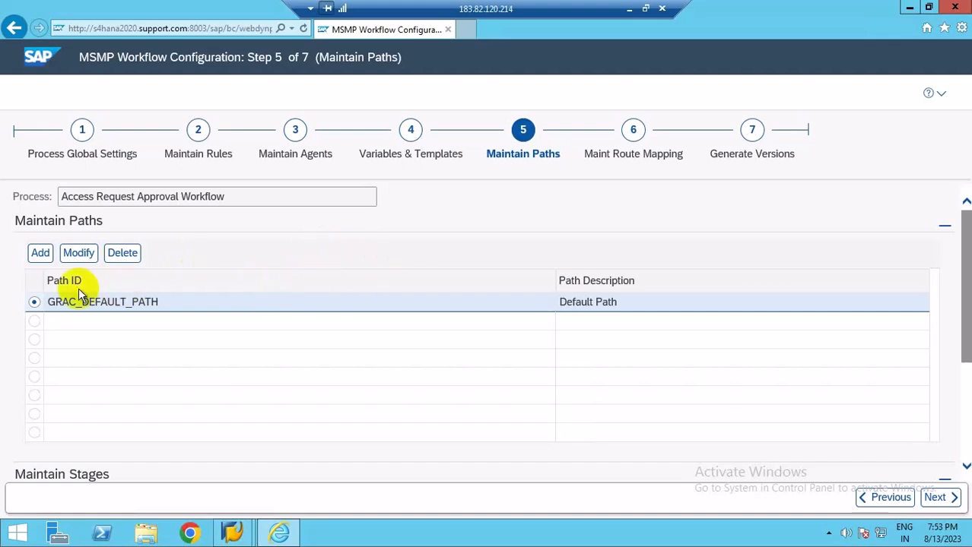
Add a new path with ID ZSOD and description SOD path.
left_click(39, 252)
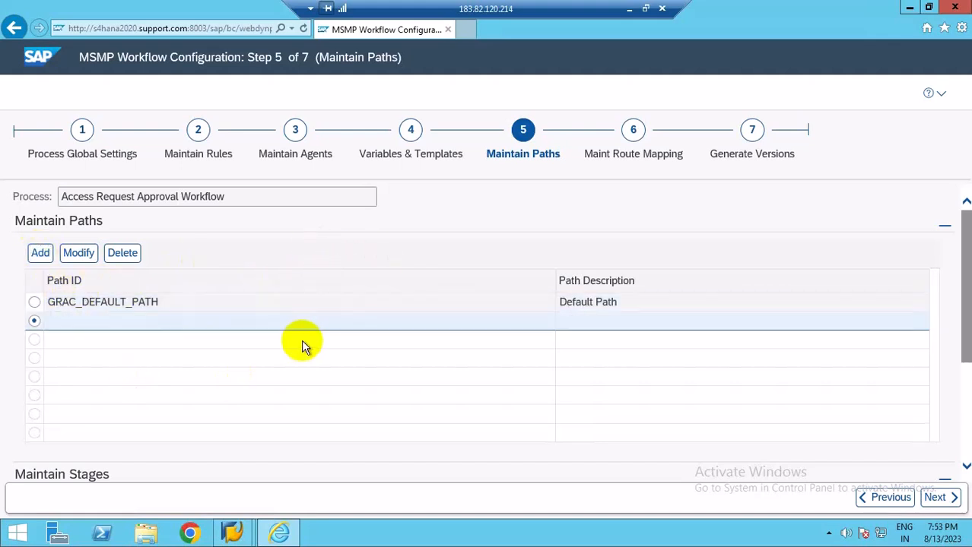
left_click(76, 330)
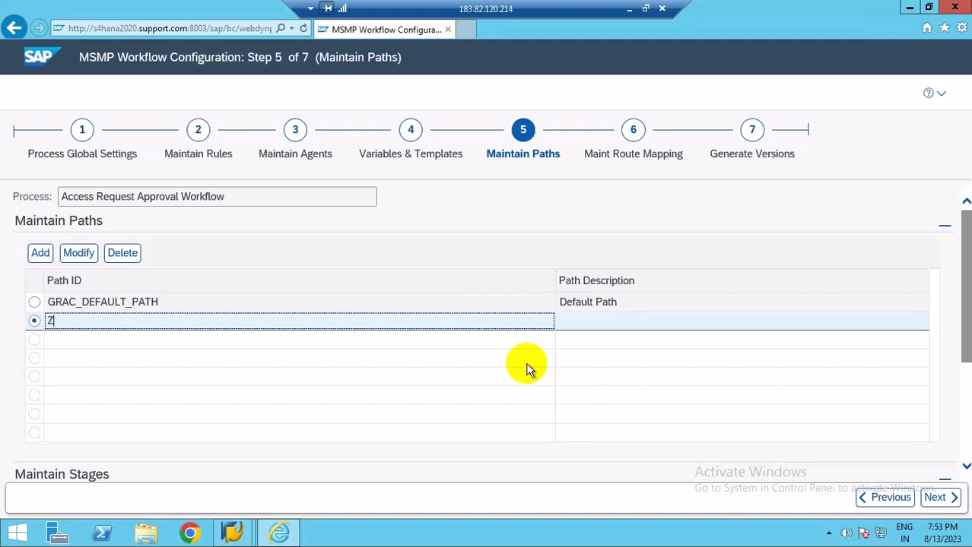
type("SOD")
left_click(583, 315)
left_click(583, 328)
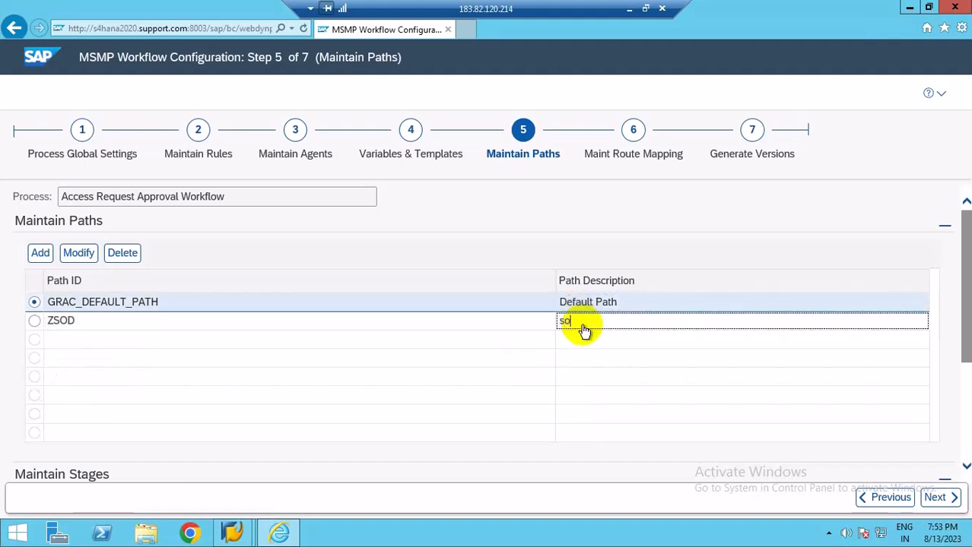
key("BackSpace")
key("BackSpace")
key("BackSpace")
key("BackSpace")
type("SOD path")
left_click(800, 211)
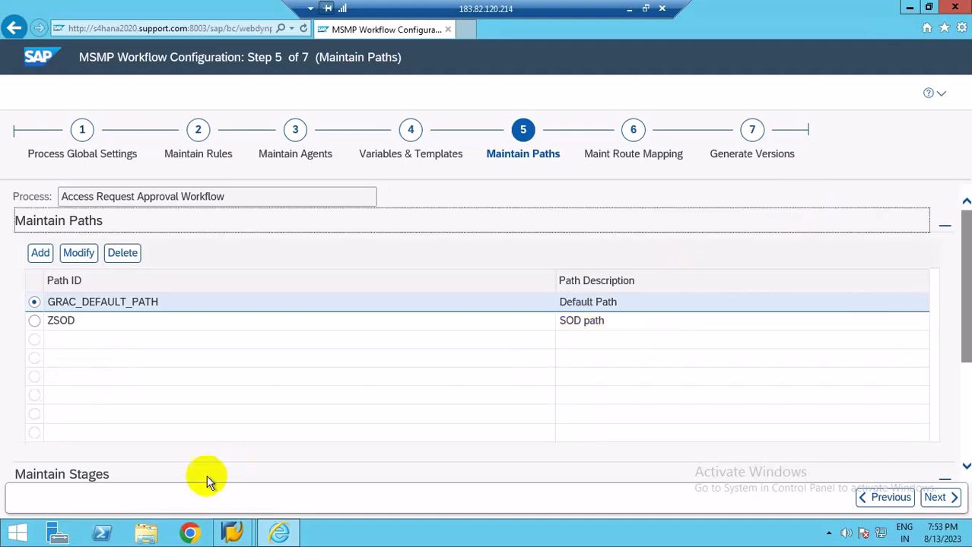
Select the ZSOD path and add a new stage to it with stage sequence number 100.
left_click(34, 324)
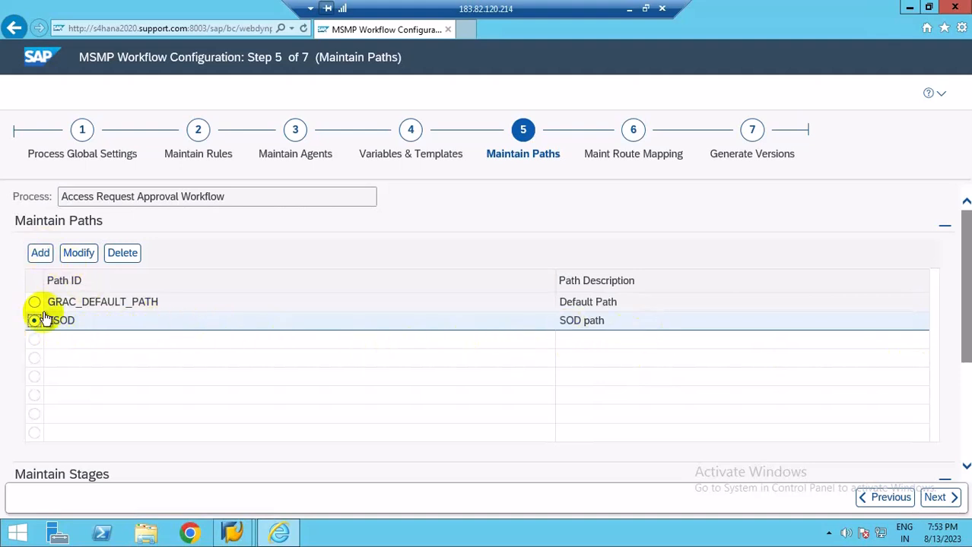
left_click(965, 402)
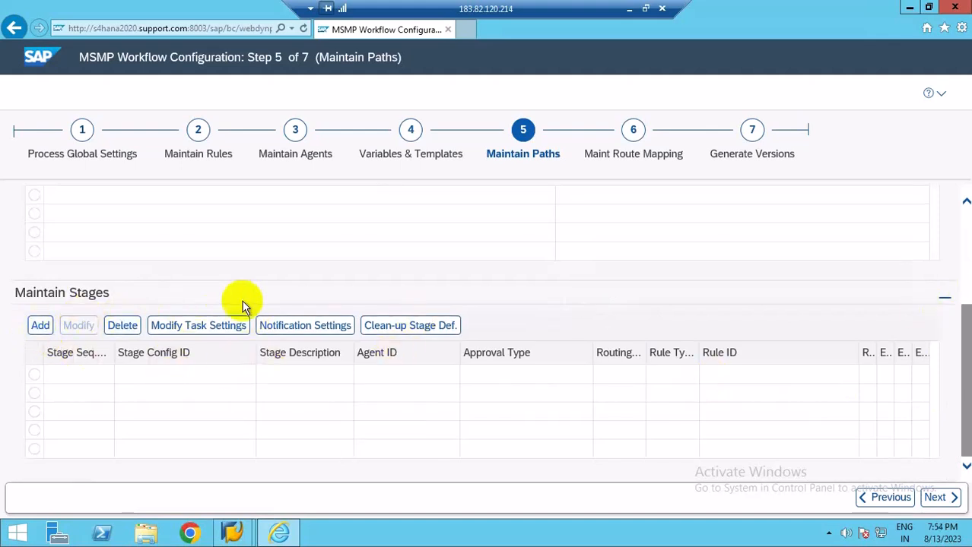
scroll(807, 312, "up", 2)
scroll(806, 312, "down", 2)
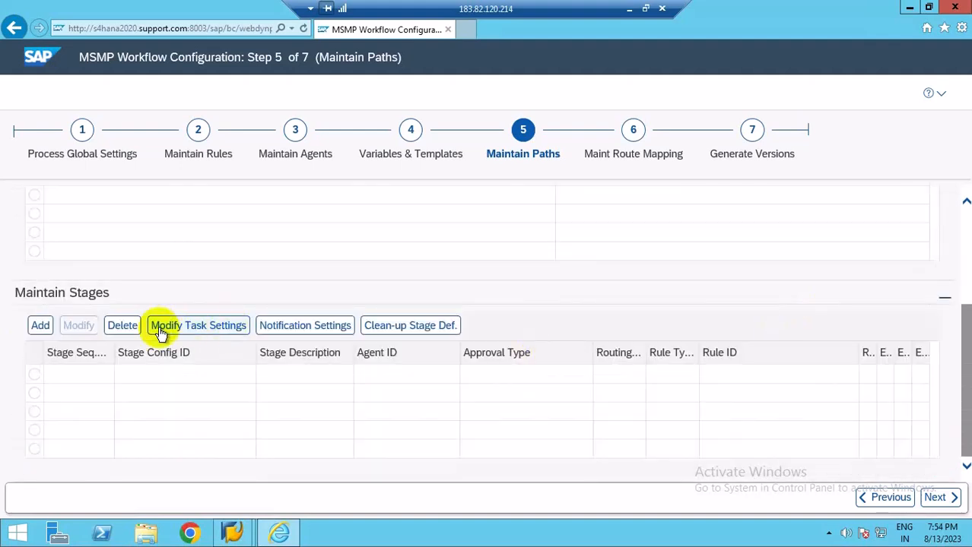
left_click(40, 331)
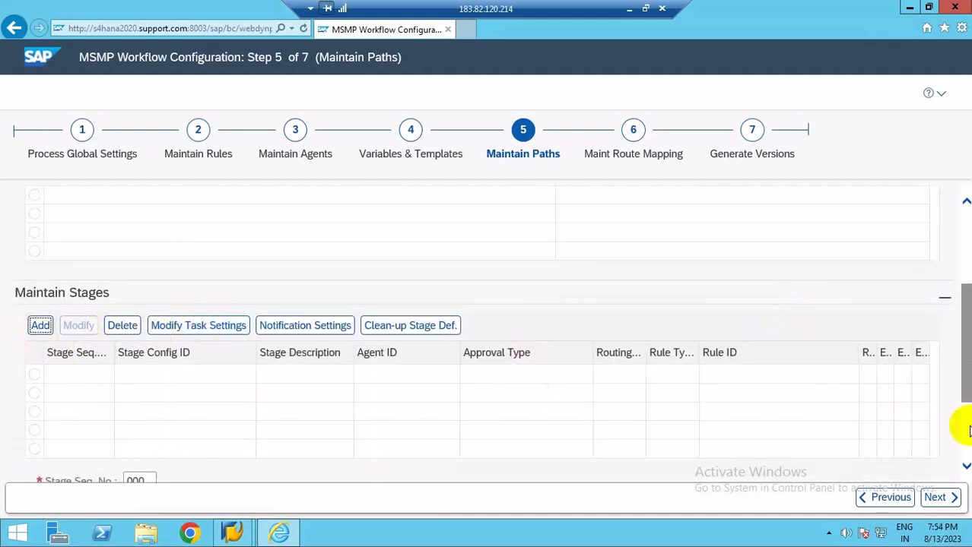
scroll(966, 426, "down", 2)
double_click(152, 348)
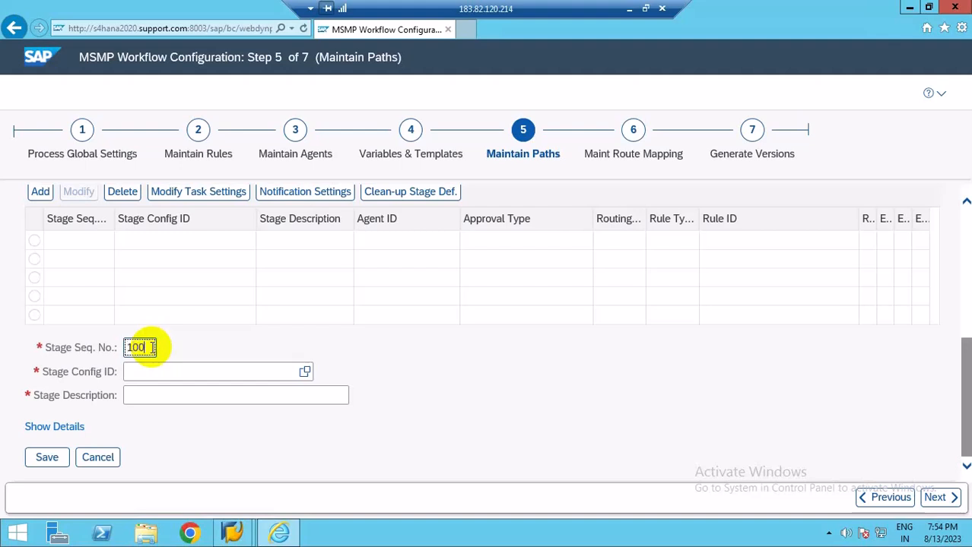
type("100")
Set the new stage's config ID to GRAC_SECURITY using the search help.
left_click(304, 372)
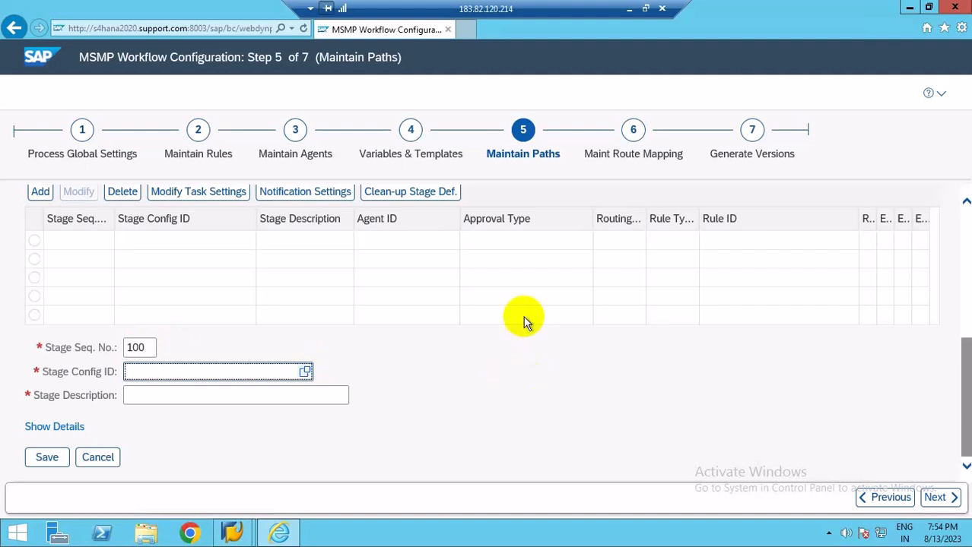
left_click(305, 372)
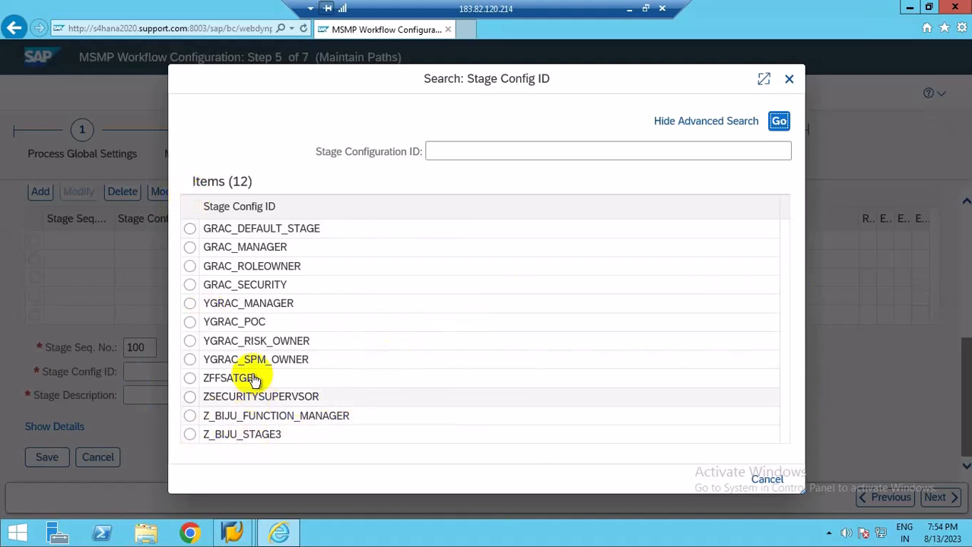
left_click(190, 232)
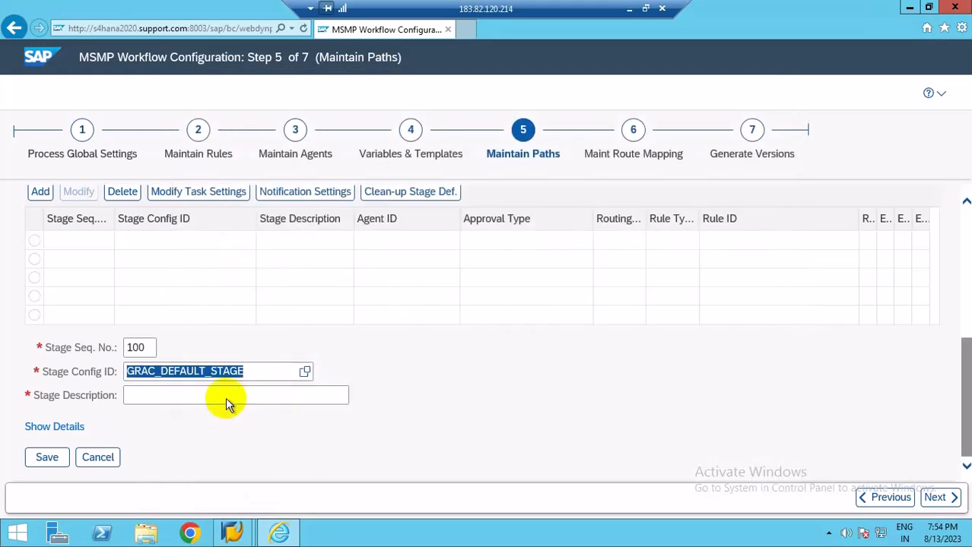
left_click(306, 372)
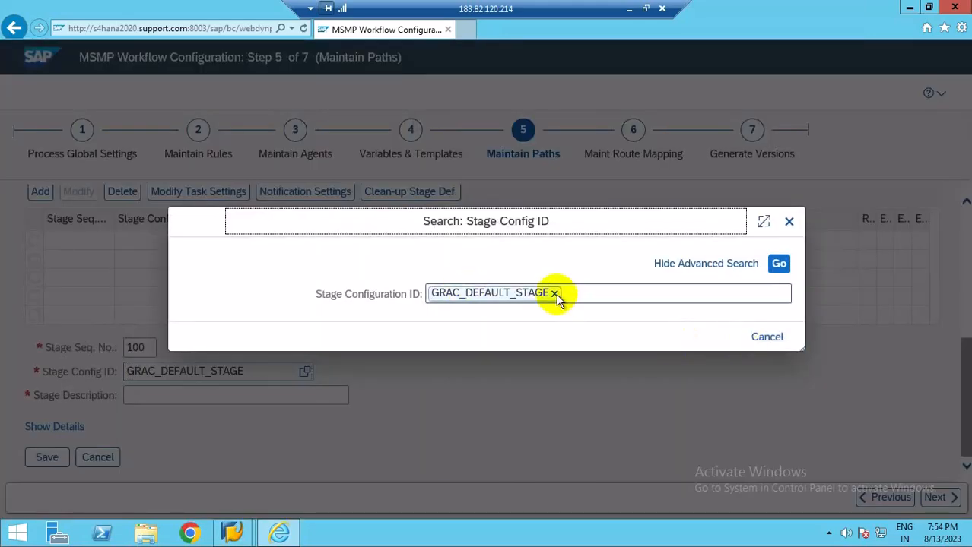
left_click(556, 295)
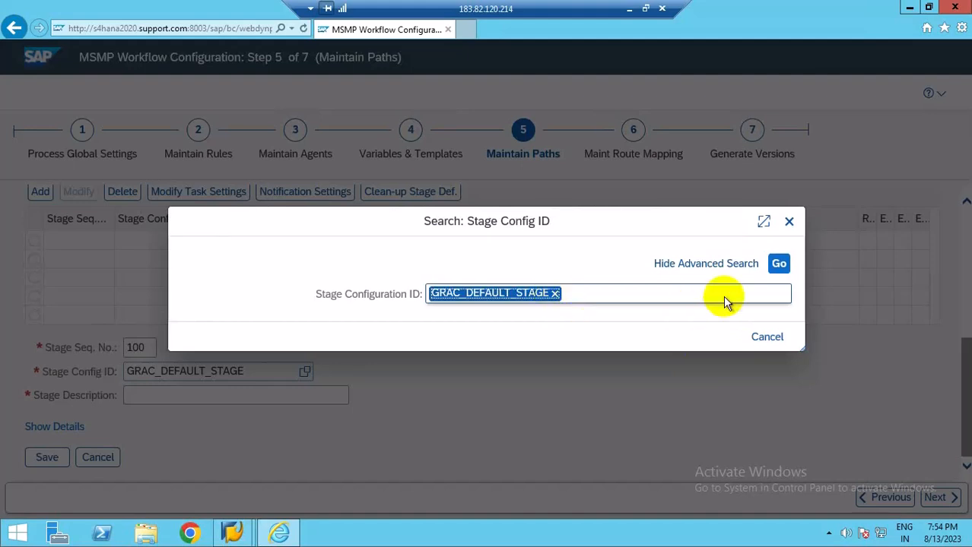
left_click(780, 264)
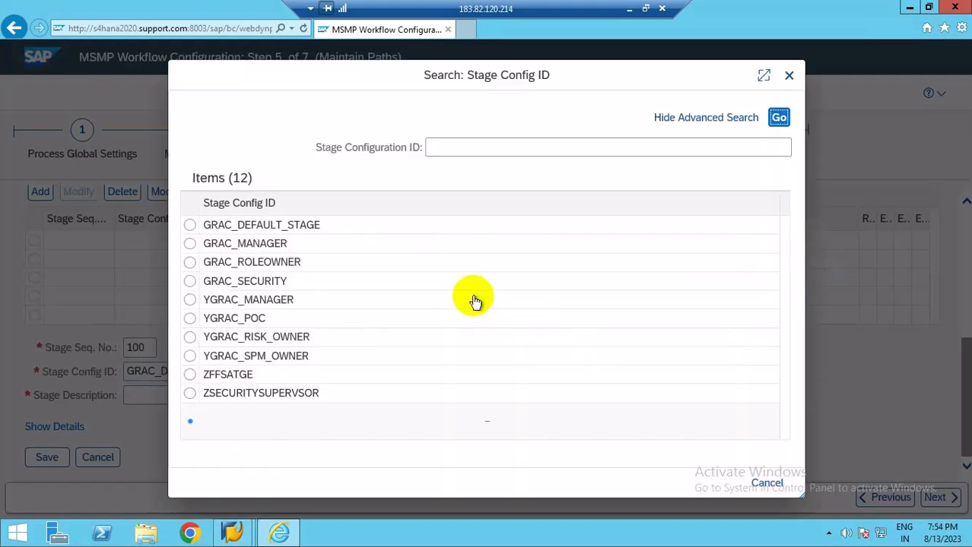
left_click(215, 291)
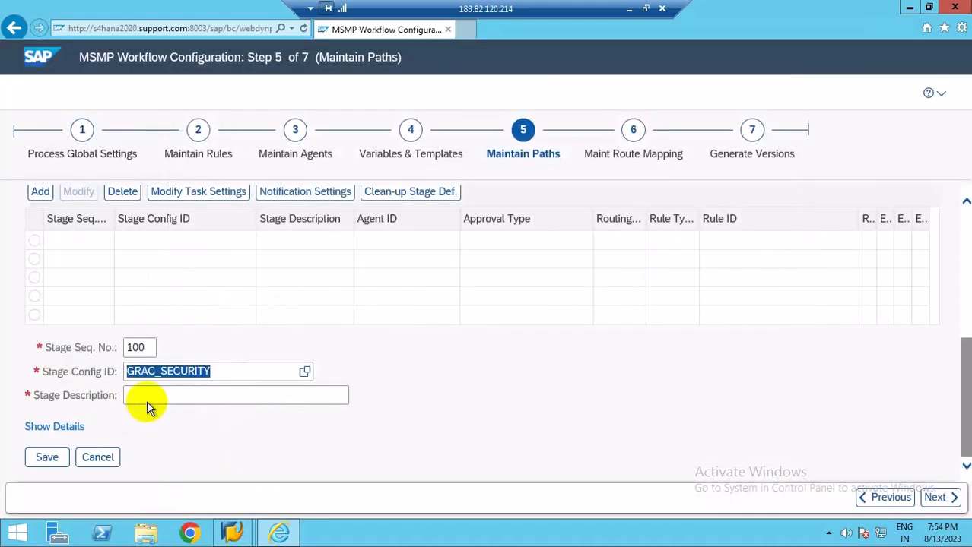
Describe the stage as SECURITY STAGE, set its escalation type to No Escalation, and save the stage.
left_click(144, 394)
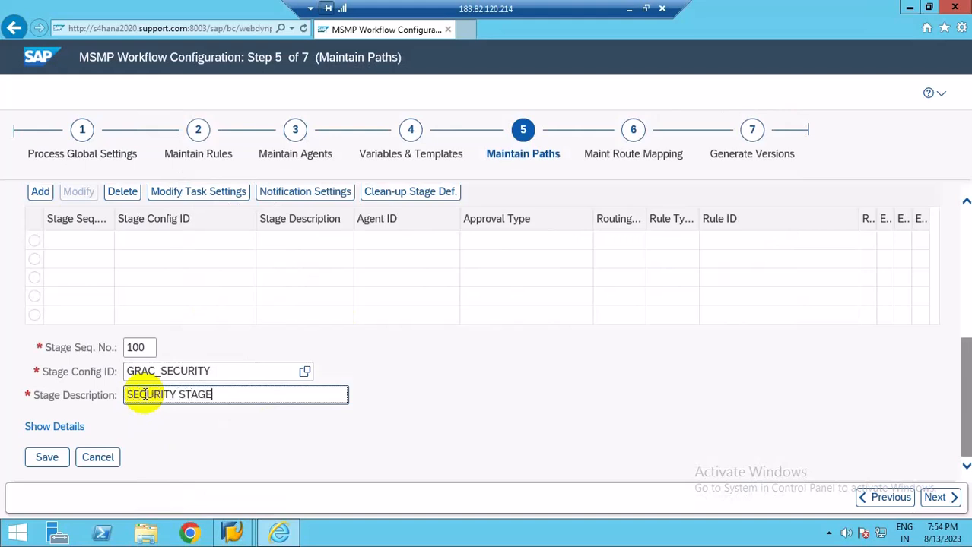
left_click(79, 426)
scroll(762, 398, "down", 1)
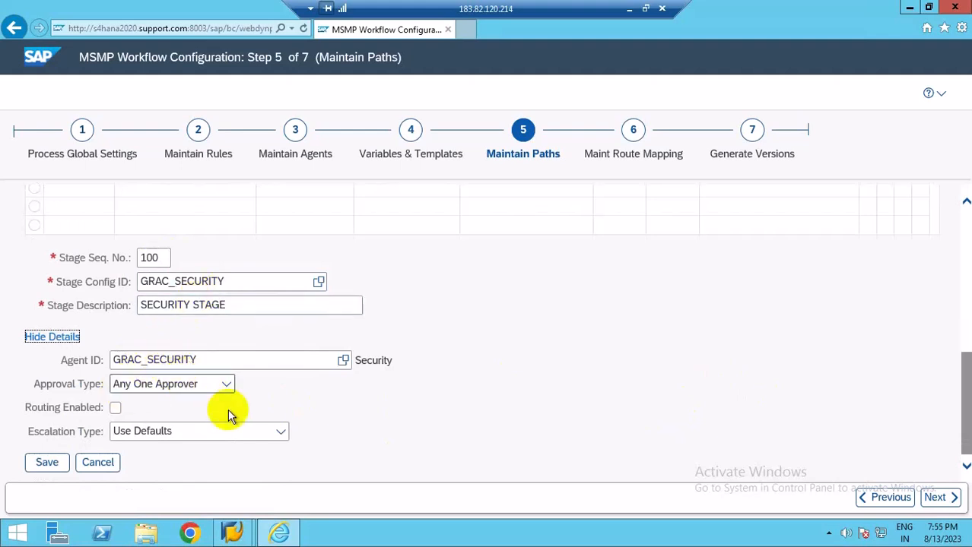
left_click(280, 435)
left_click(221, 423)
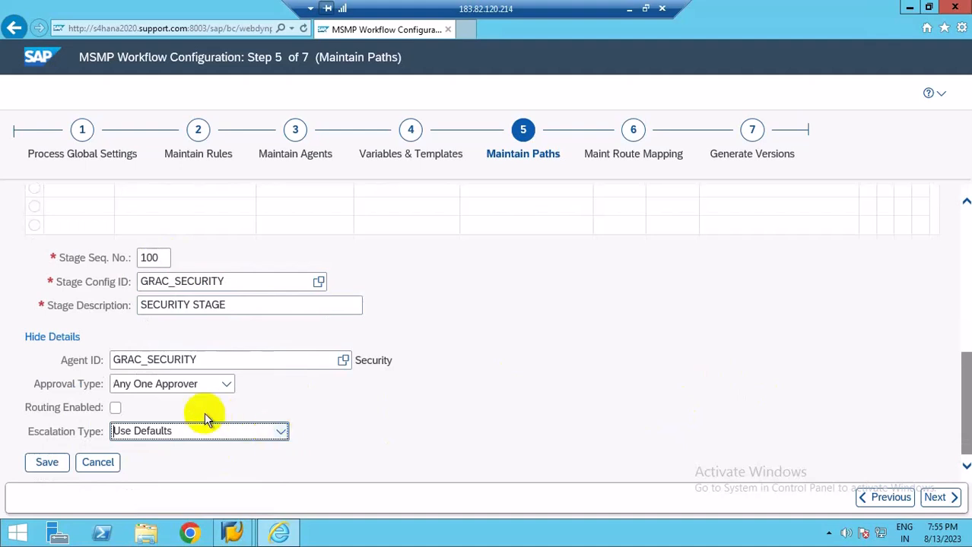
left_click(280, 435)
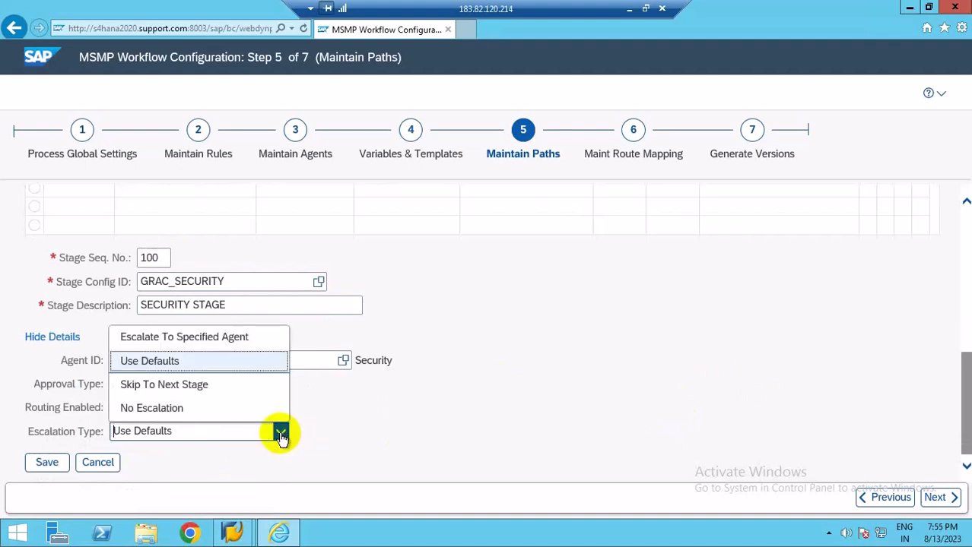
left_click(144, 411)
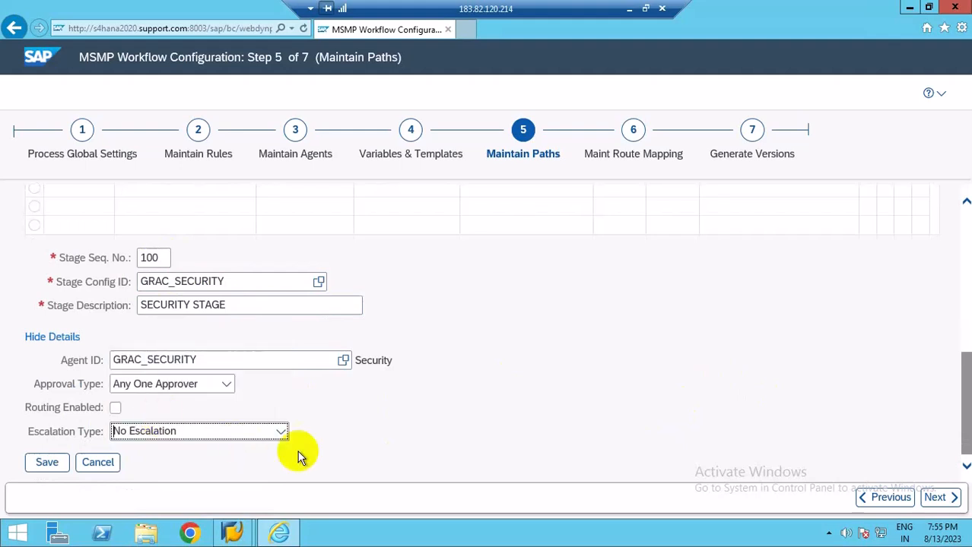
left_click(45, 467)
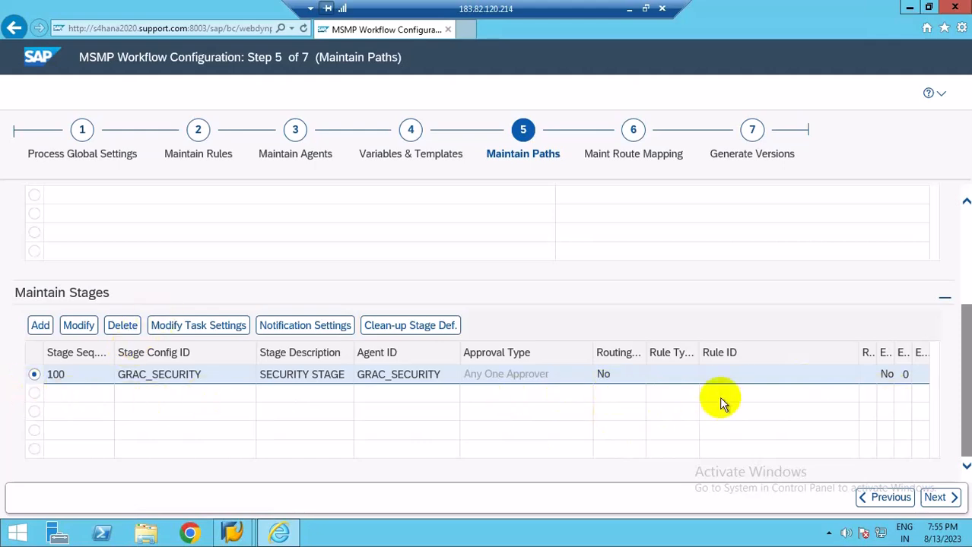
scroll(734, 381, "up", 3)
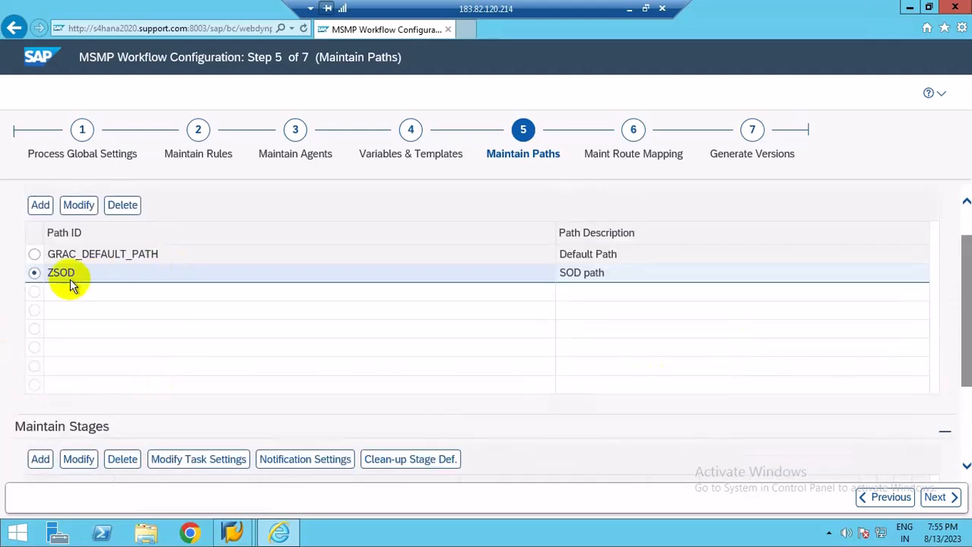
Save the workflow configuration from Generate Versions, choosing not to transport the object.
left_click(751, 131)
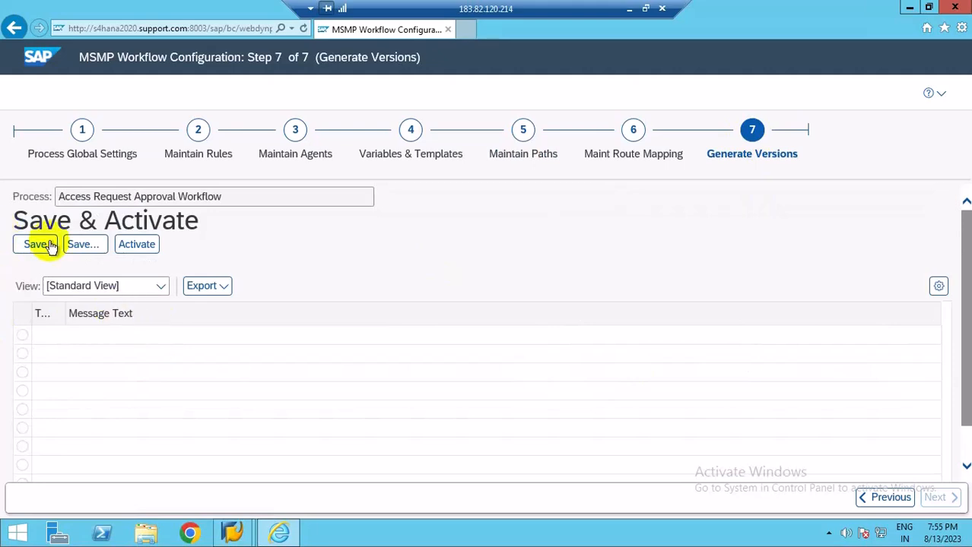
left_click(21, 245)
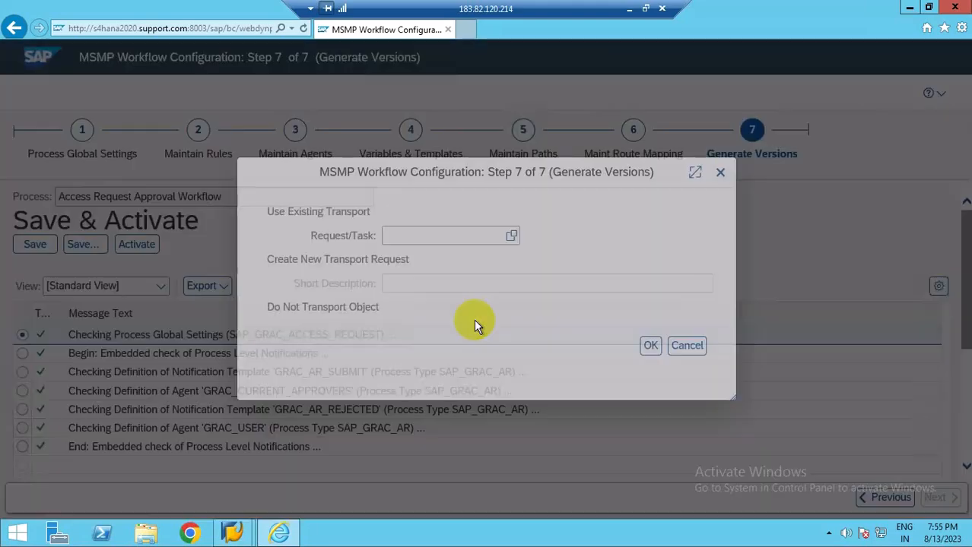
left_click(256, 307)
left_click(648, 347)
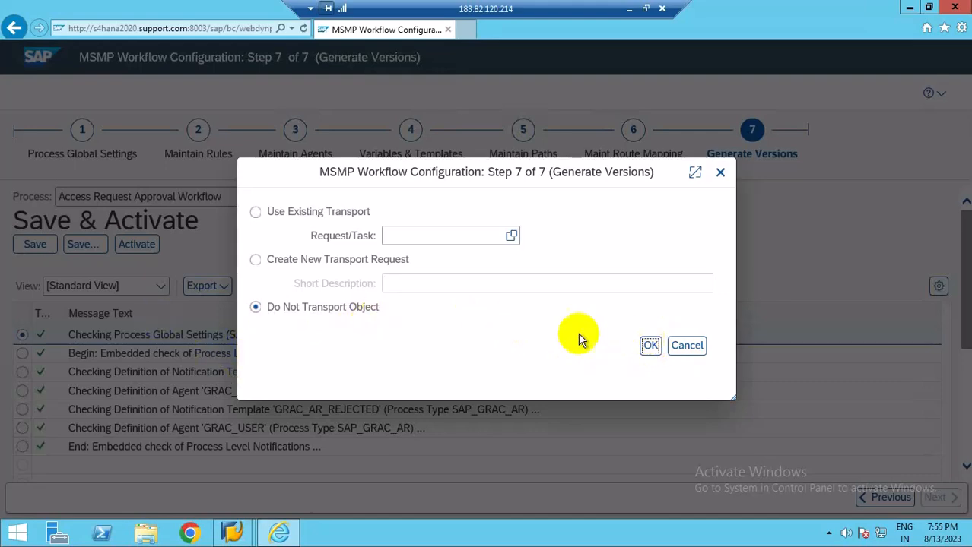
left_click(648, 346)
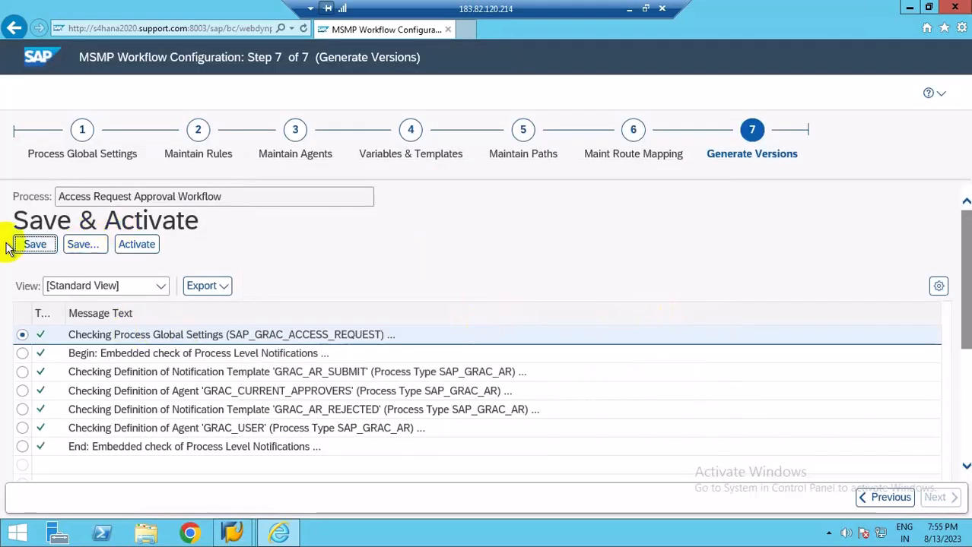
Return to Maintain Paths, open the GRAC_MANAGER stage for modification with details shown, and set its agent ID to GRAC_MANAGER.
left_click(525, 140)
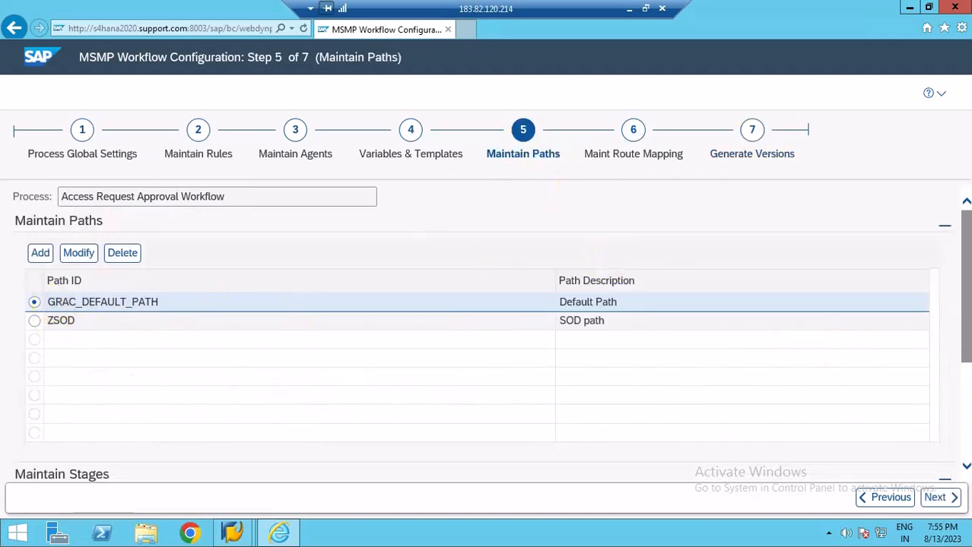
left_click(966, 404)
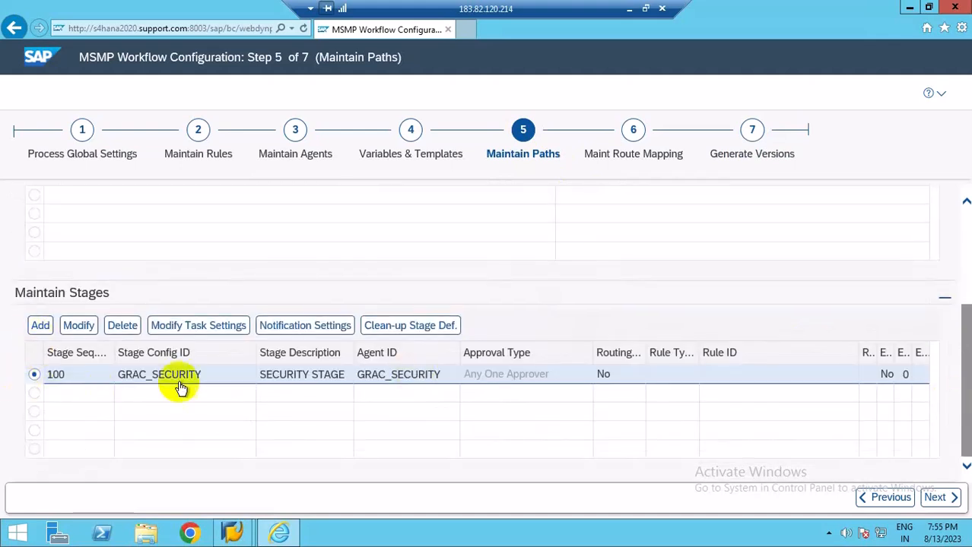
left_click(964, 280)
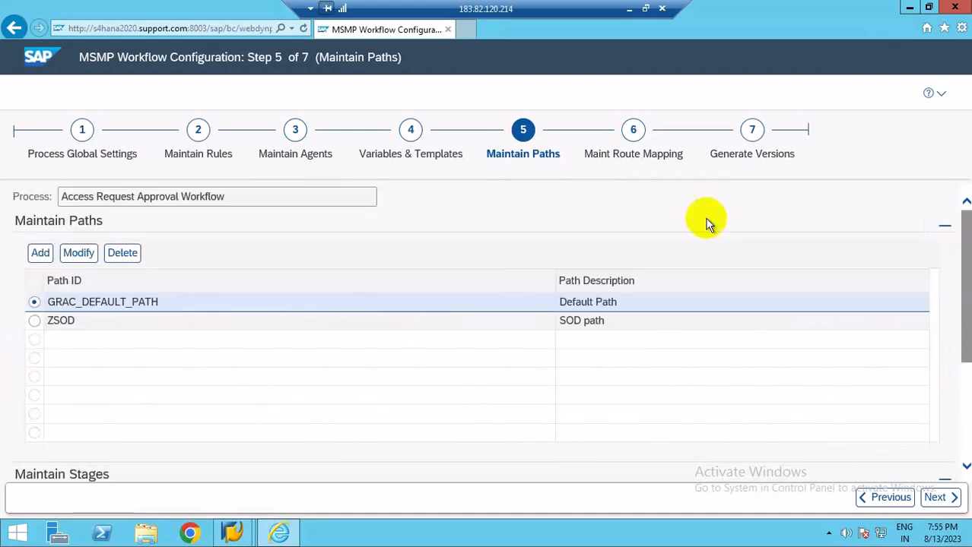
left_click(35, 320)
left_click(963, 419)
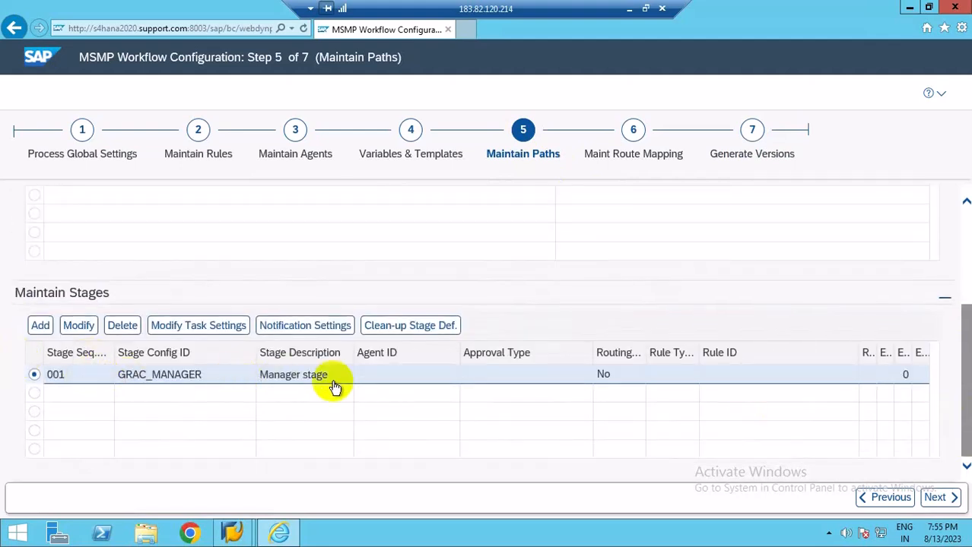
left_click(76, 327)
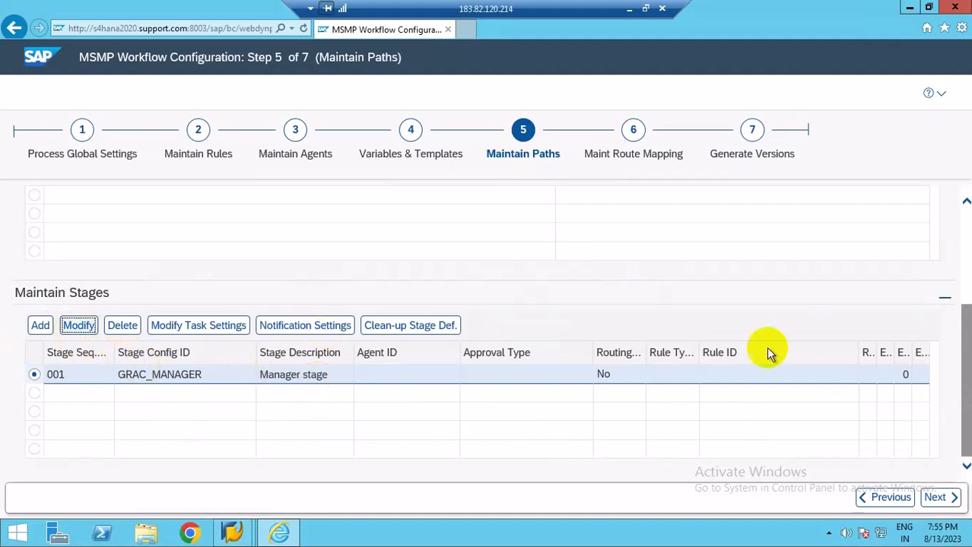
left_click(966, 421)
left_click(55, 426)
left_click(963, 447)
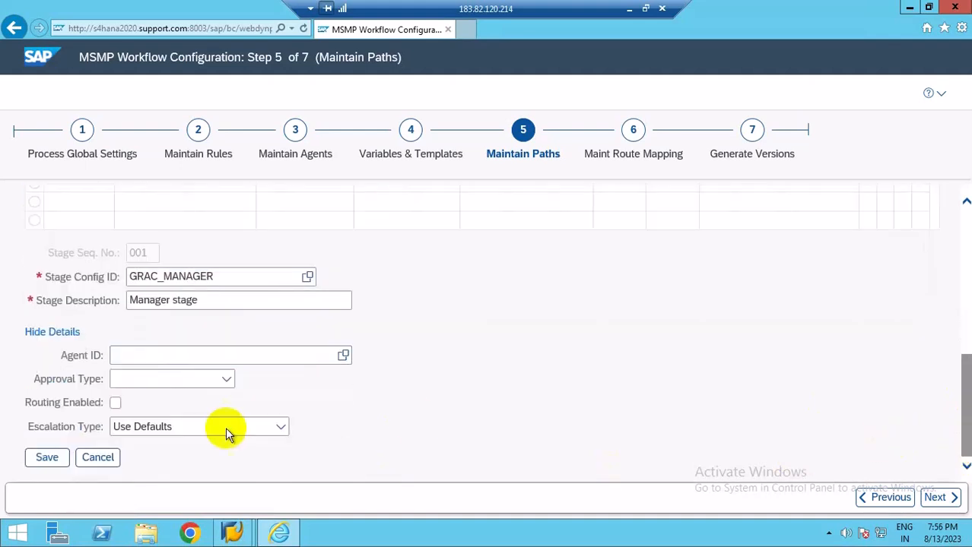
left_click(344, 358)
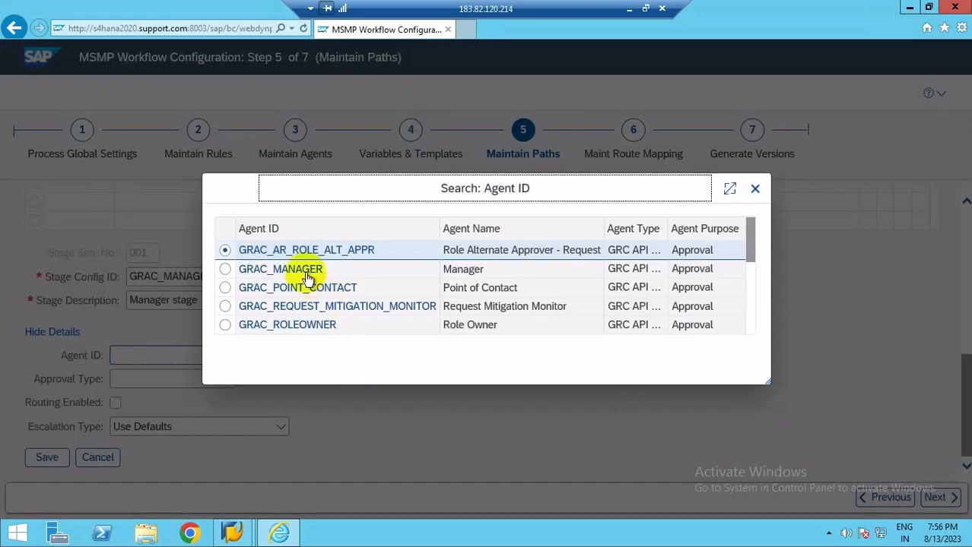
left_click(290, 272)
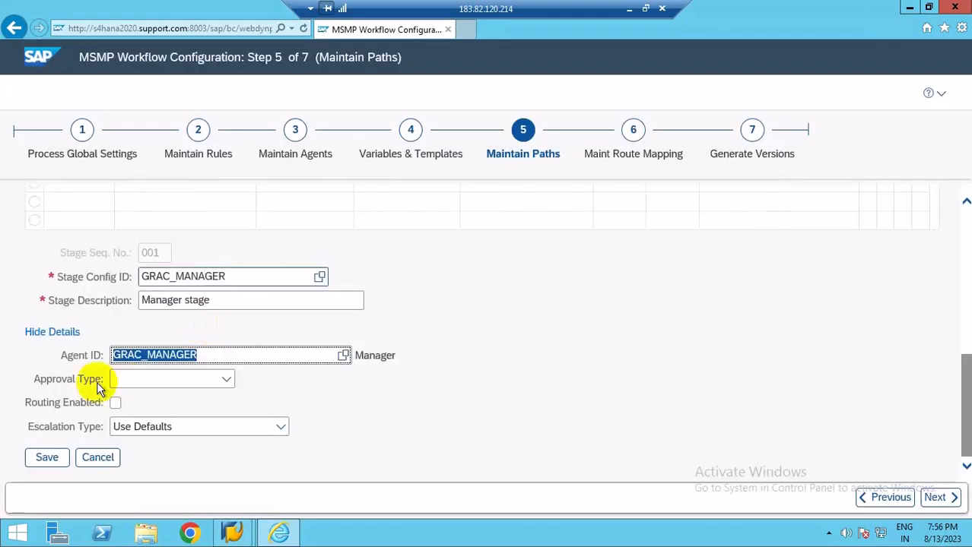
Set the manager stage's approval type to Any One Approver and its escalation type to No Escalation.
left_click(227, 380)
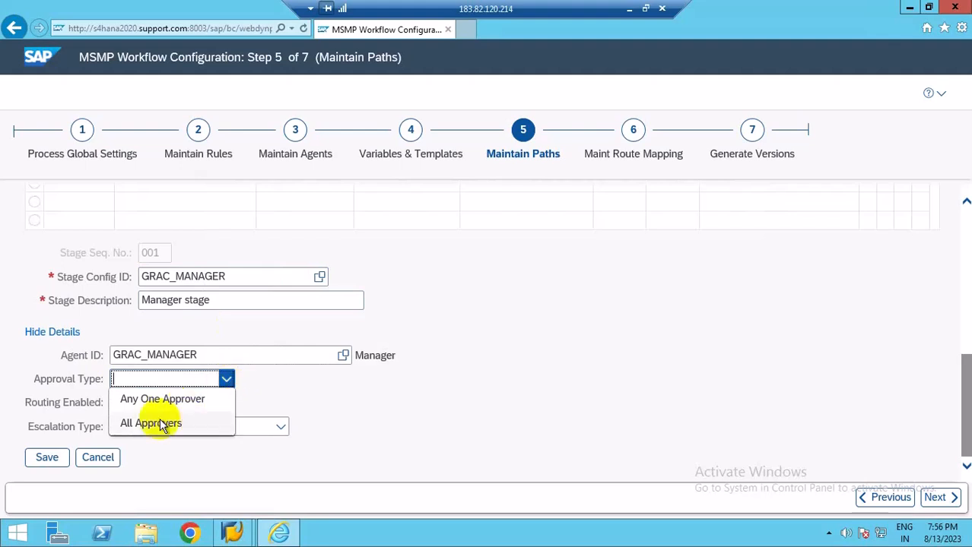
left_click(167, 400)
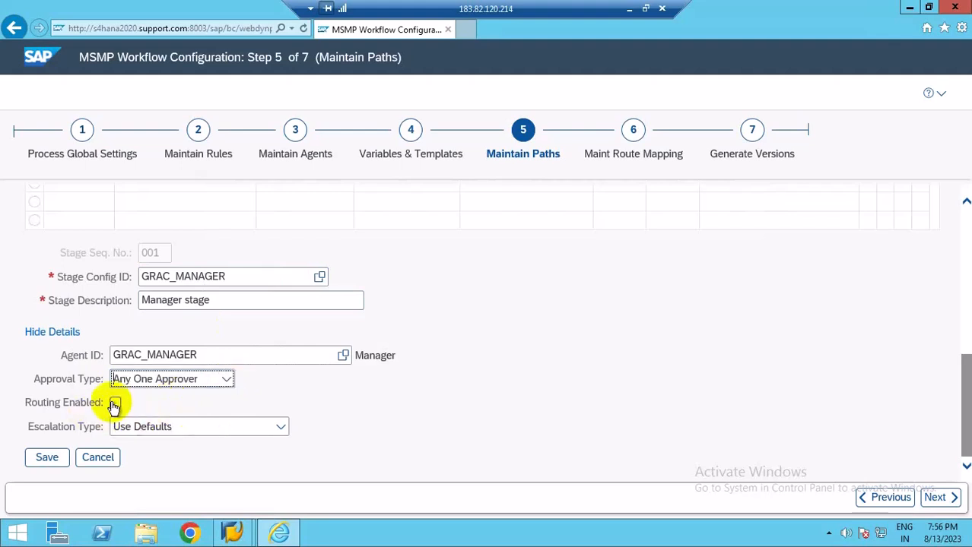
left_click(280, 430)
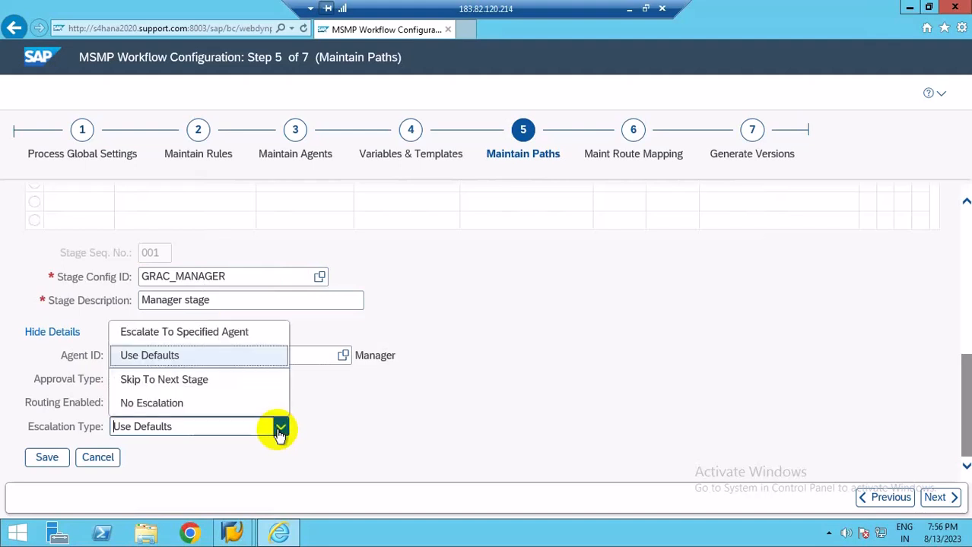
left_click(139, 403)
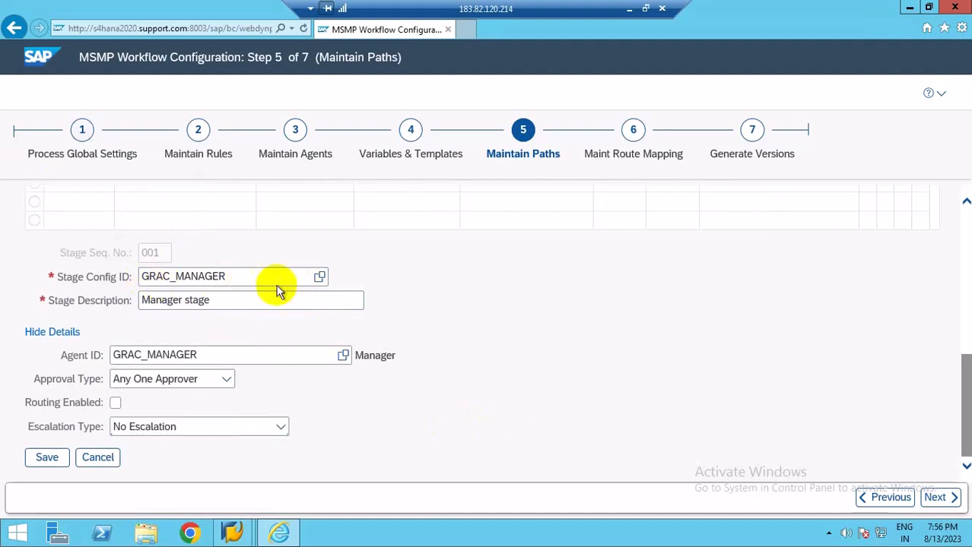
left_click(213, 299)
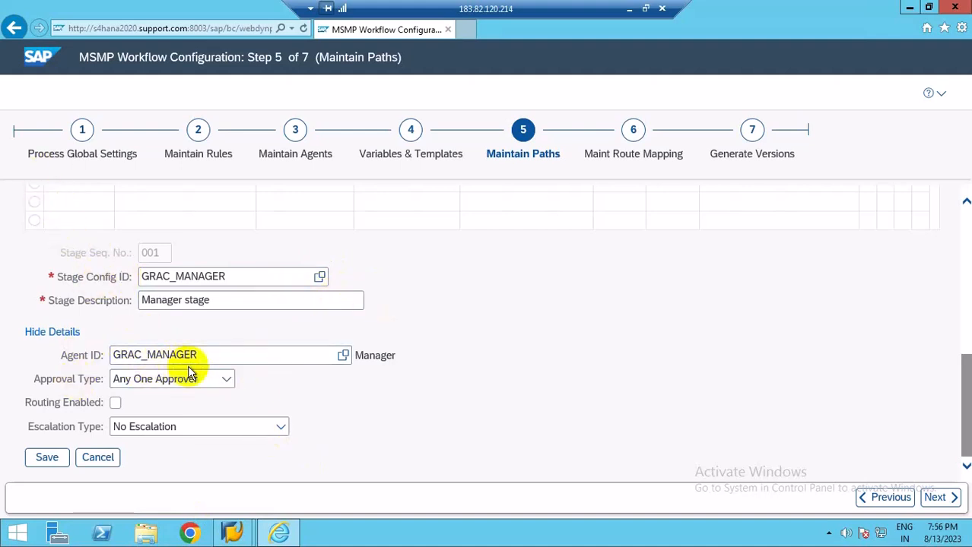
Enable routing on the manager stage and set its rule ID to GRAC_MSMP_DETOUR_SODVIOL using the search help.
left_click(115, 404)
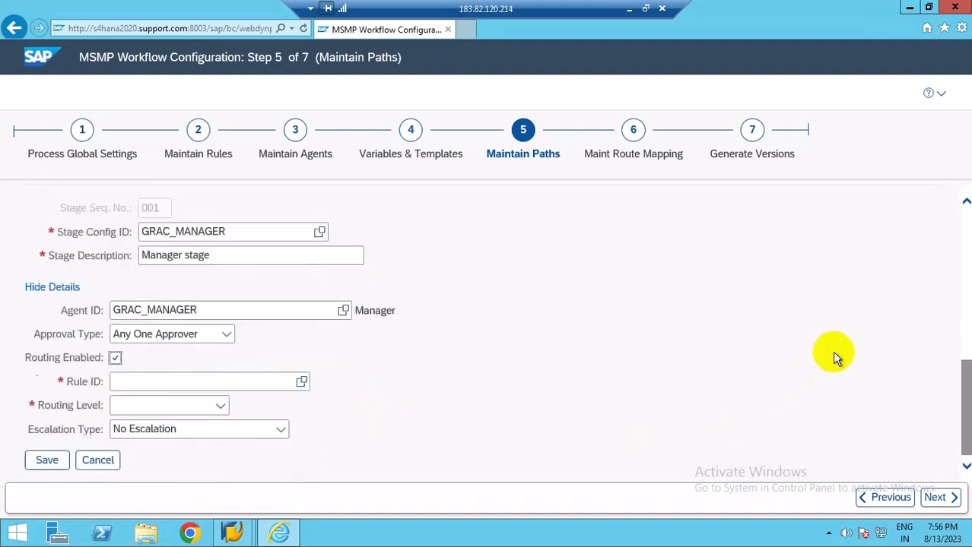
left_click(300, 380)
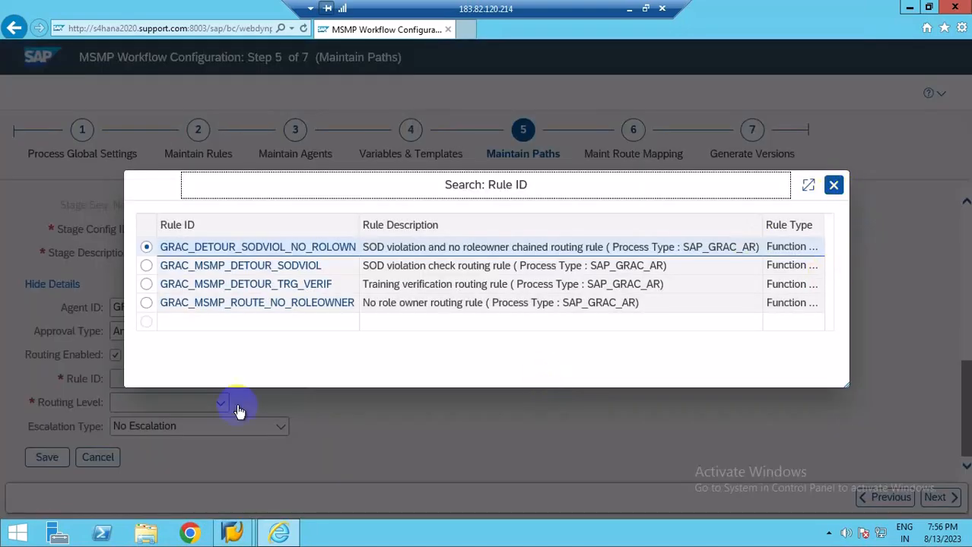
key("Escape")
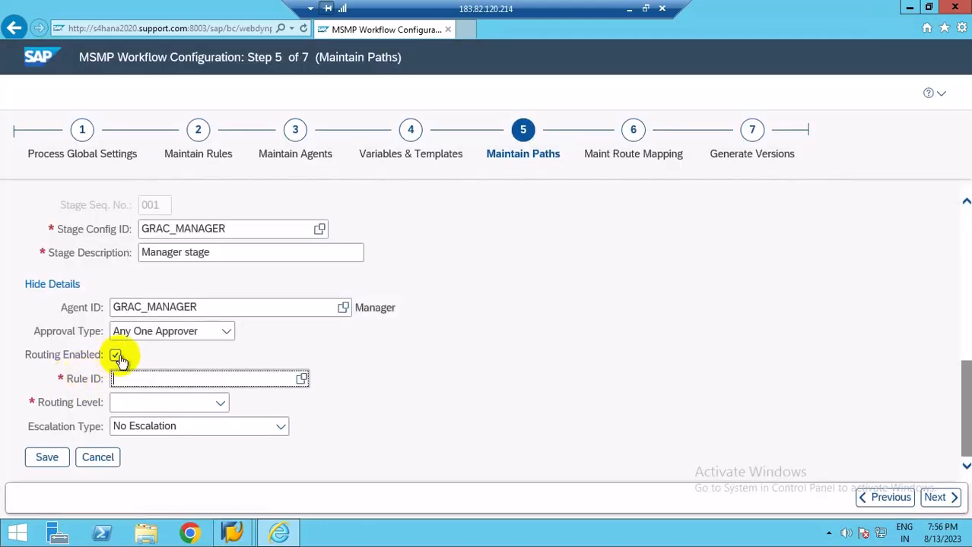
left_click(302, 378)
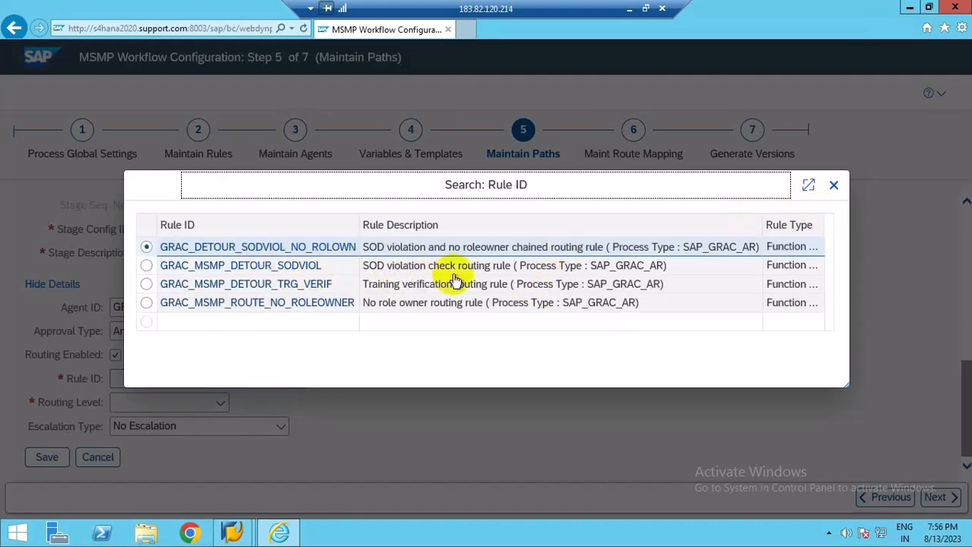
left_click(251, 268)
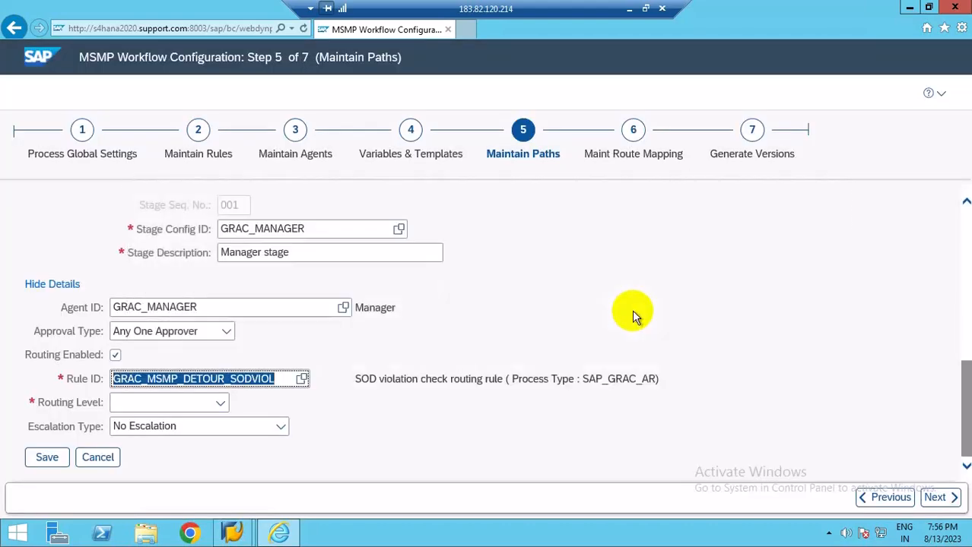
Set the manager stage's routing level to Stage Level and save the stage.
left_click(220, 404)
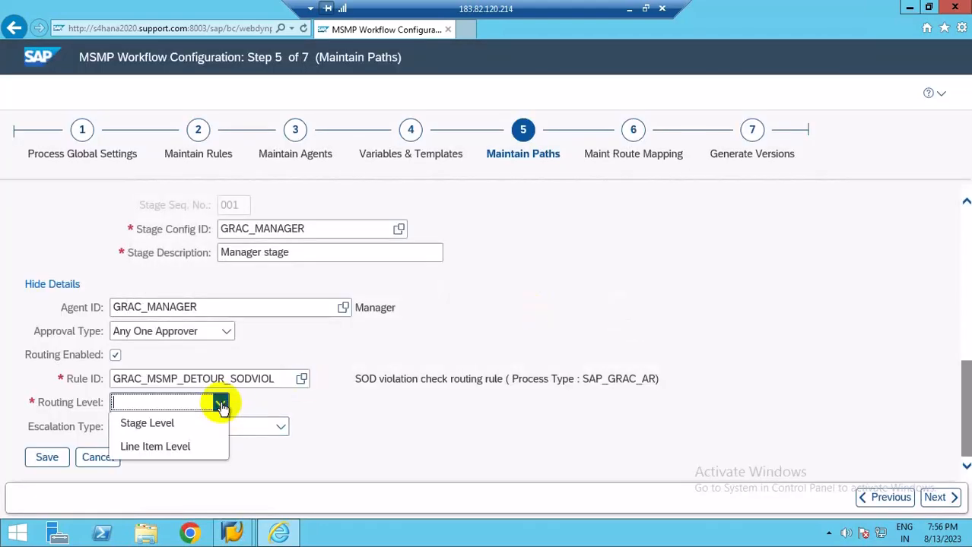
left_click(146, 424)
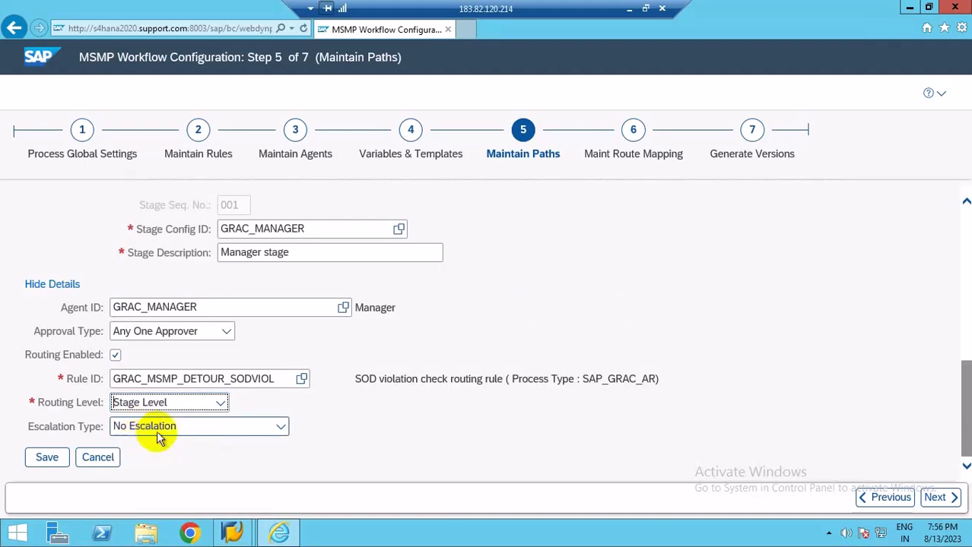
left_click(222, 404)
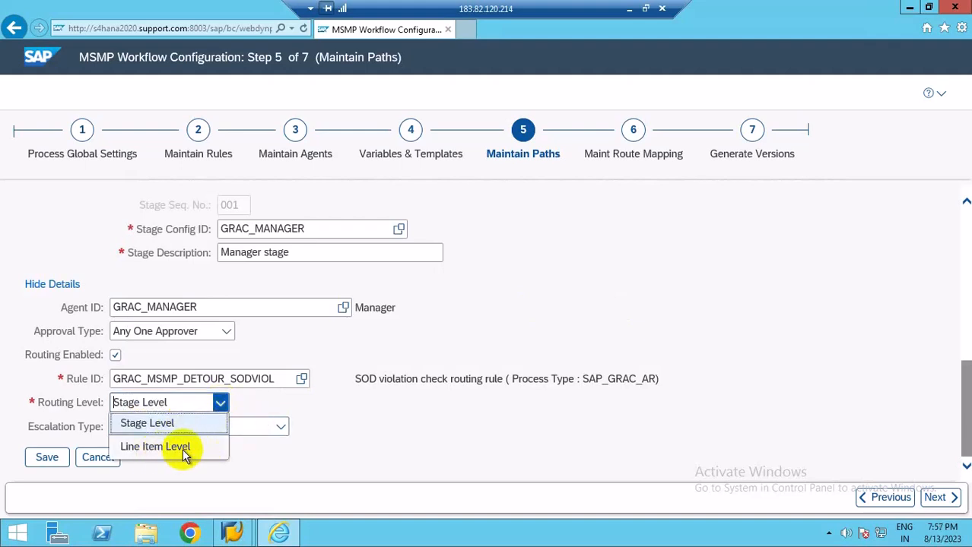
left_click(339, 405)
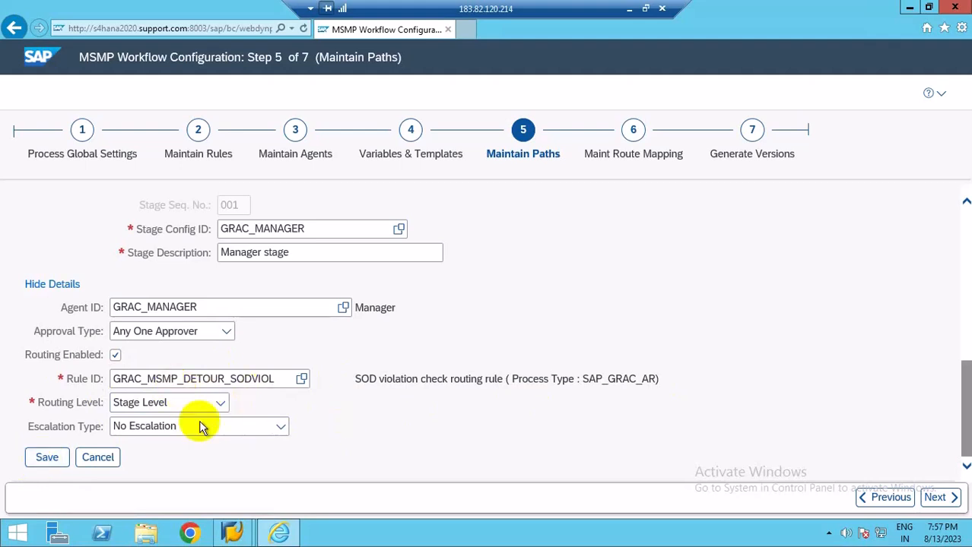
left_click(46, 457)
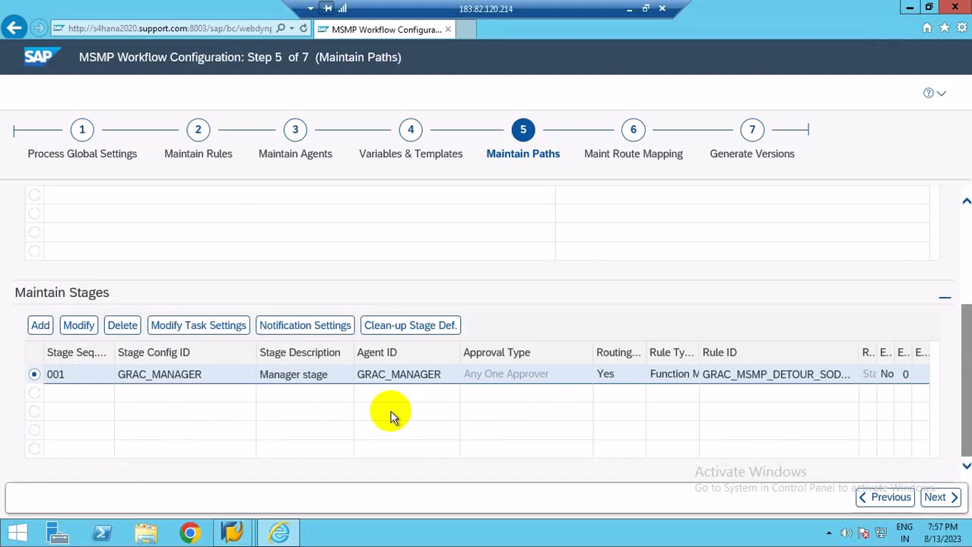
Open the manager stage's task settings and set its rule ID to GRAC_MSMP_DETOUR_SODVIOL using the search help.
left_click(190, 334)
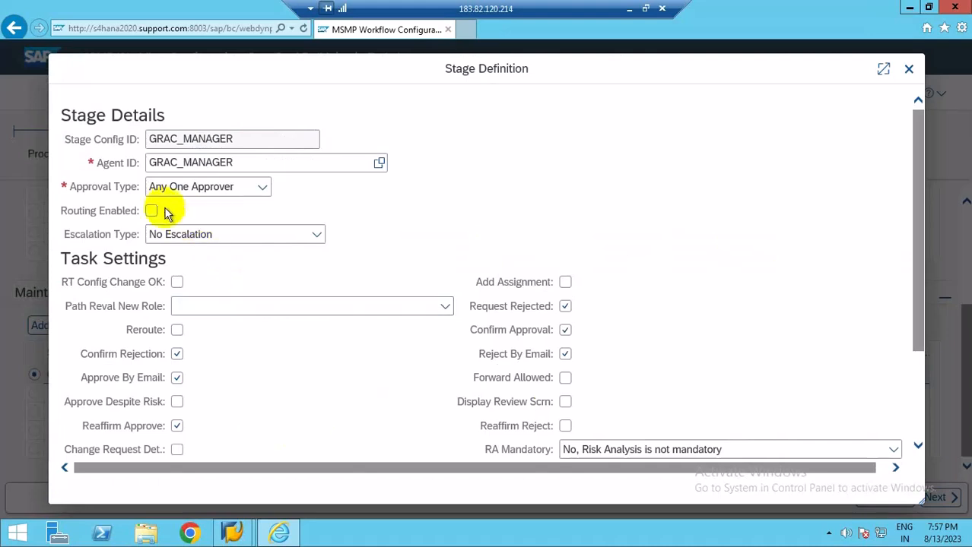
left_click(151, 210)
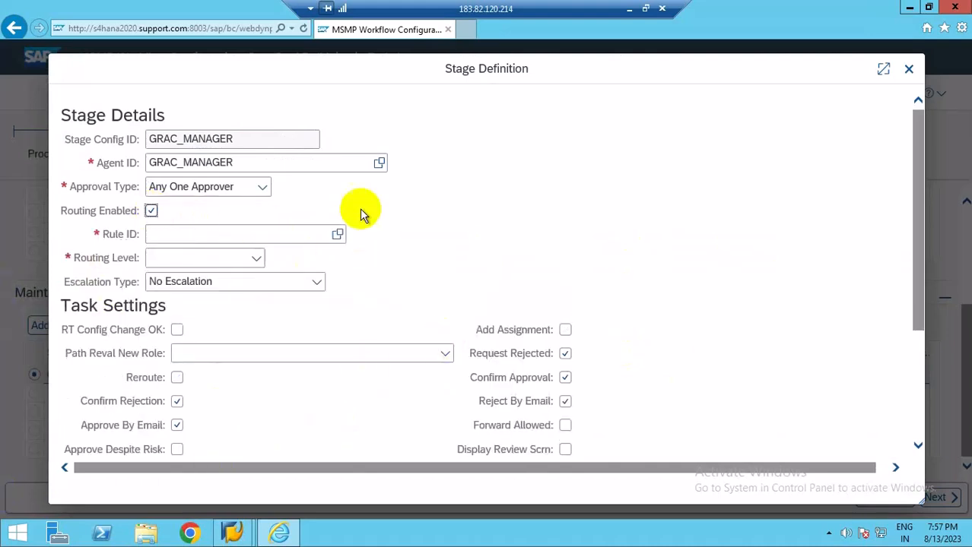
left_click(338, 235)
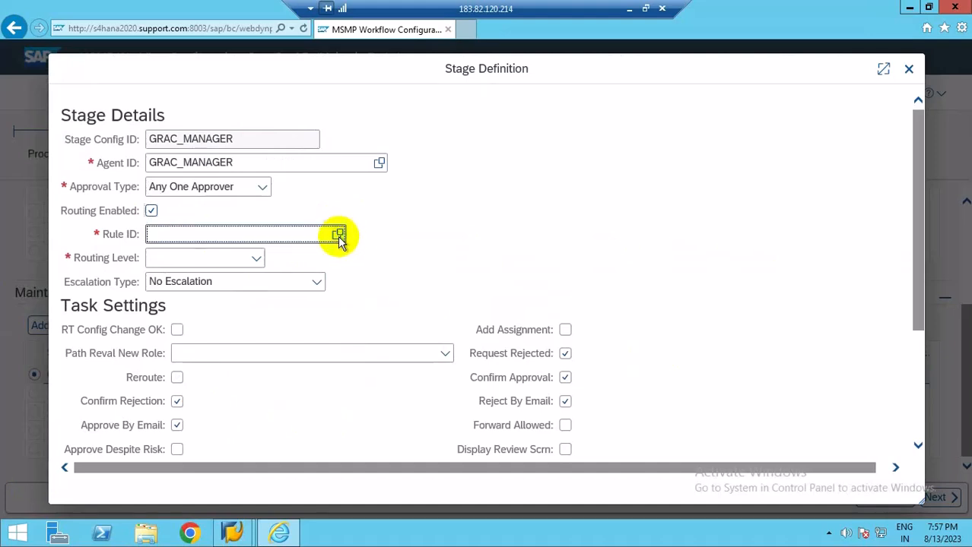
left_click(339, 235)
left_click(255, 273)
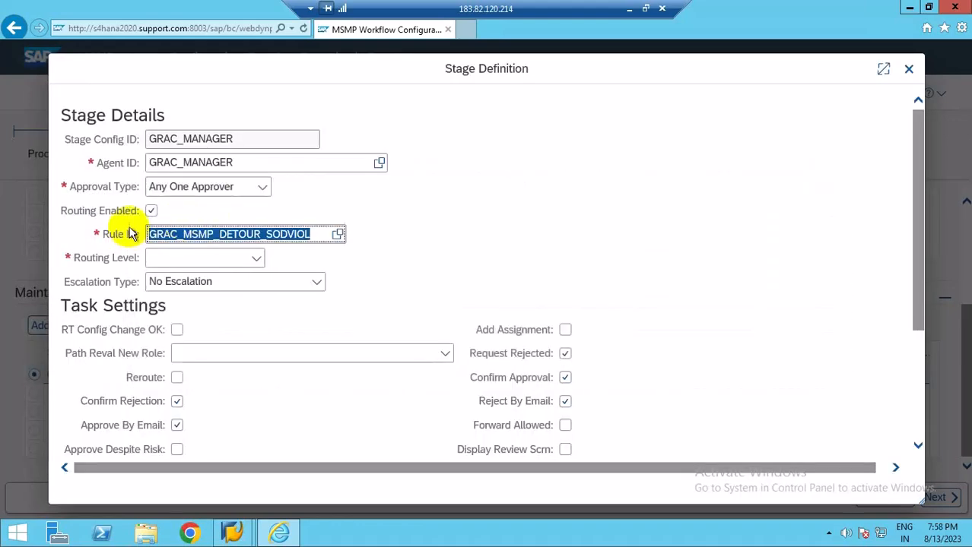
Set the task settings' routing level to Stage Level and save the stage definition.
left_click(257, 260)
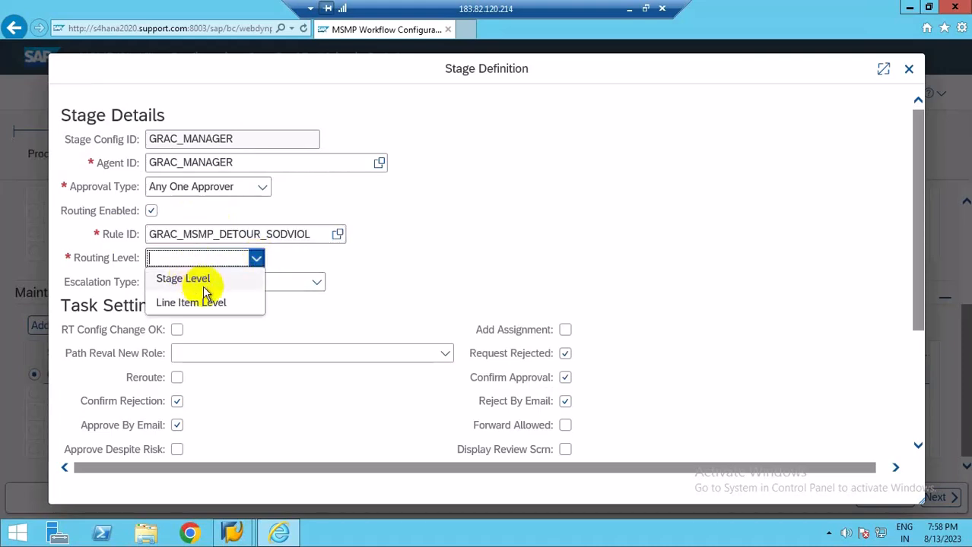
left_click(188, 285)
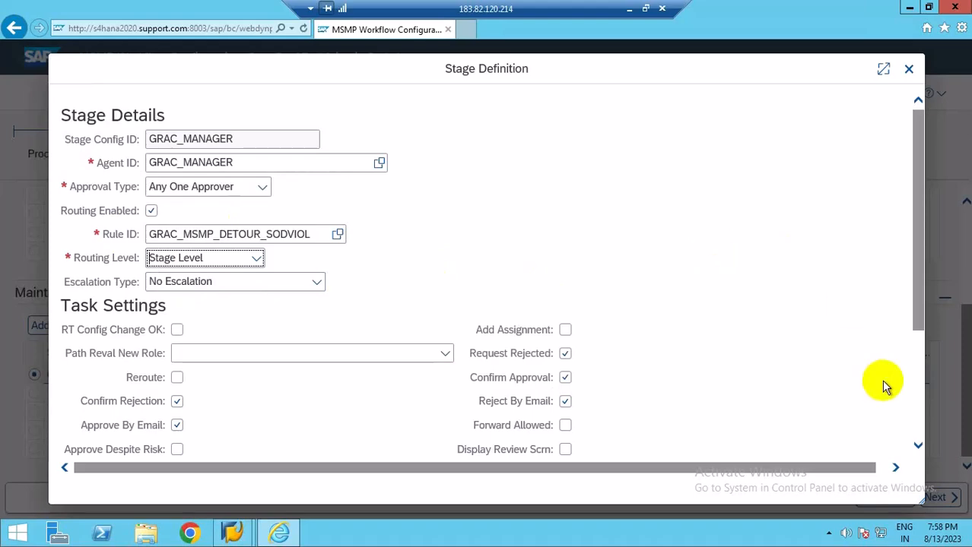
scroll(913, 372, "down", 3)
left_click(84, 438)
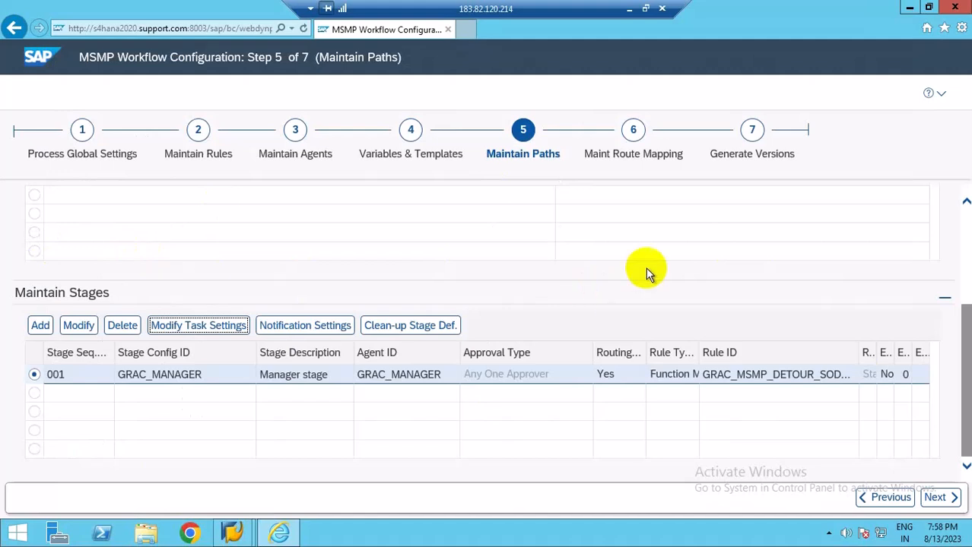
scroll(646, 272, "up", 2)
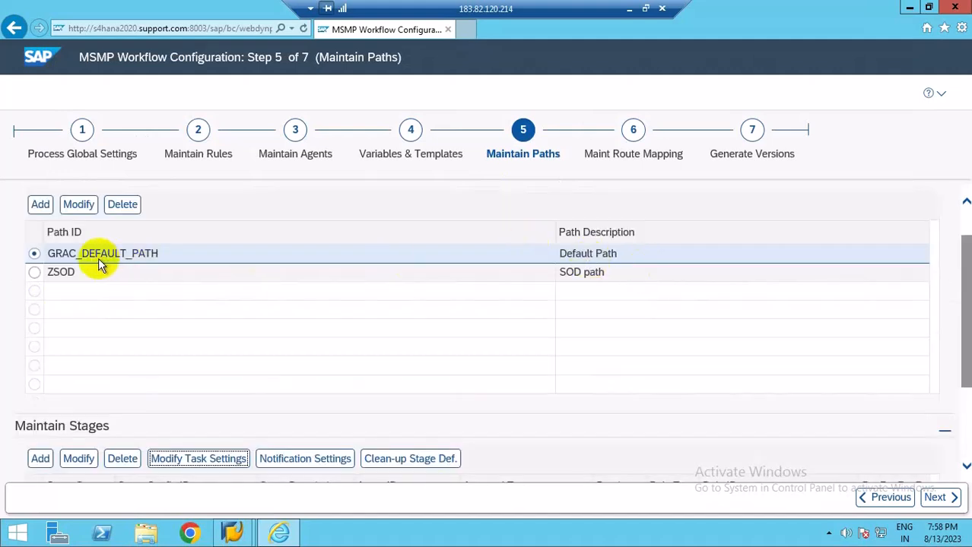
Save the workflow configuration in Generate Versions without transporting the object.
scroll(354, 342, "down", 2)
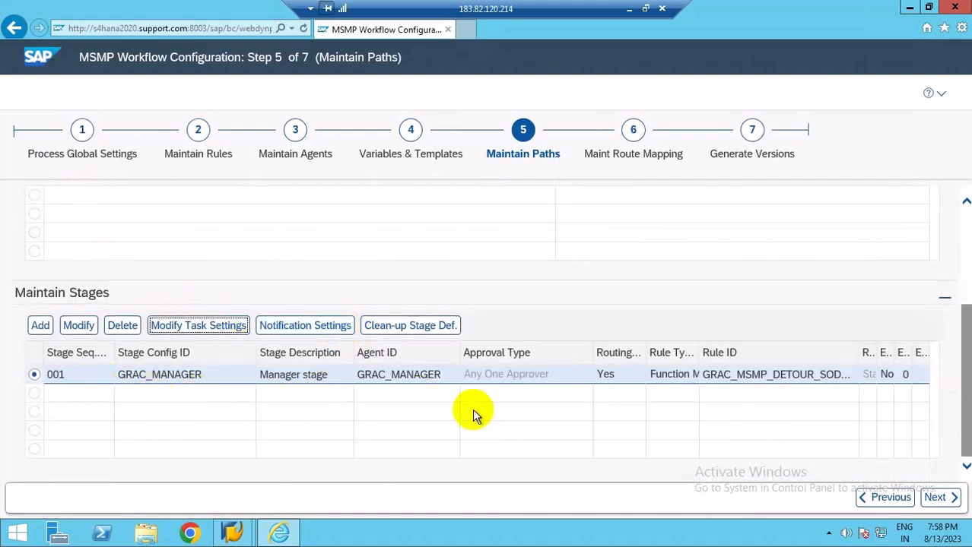
scroll(472, 414, "up", 3)
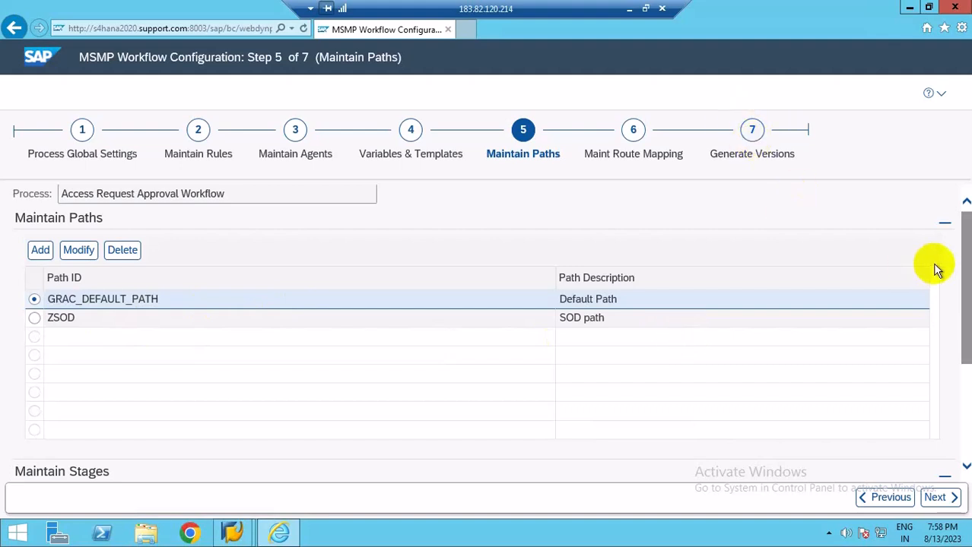
left_click(783, 156)
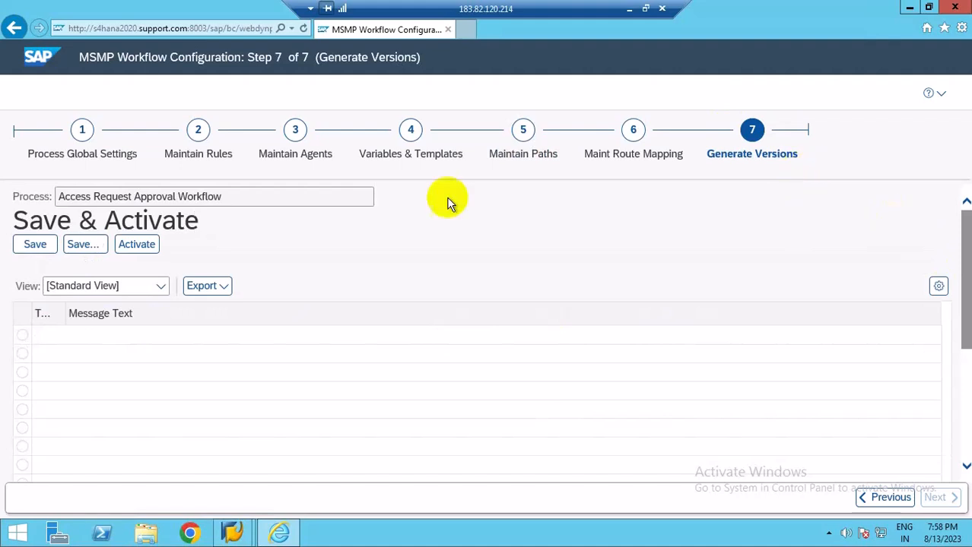
left_click(28, 245)
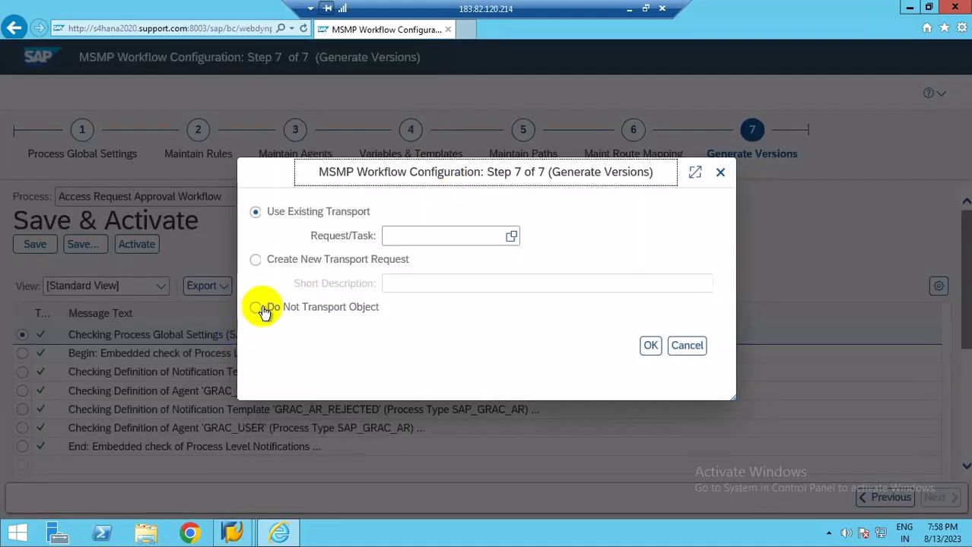
left_click(257, 307)
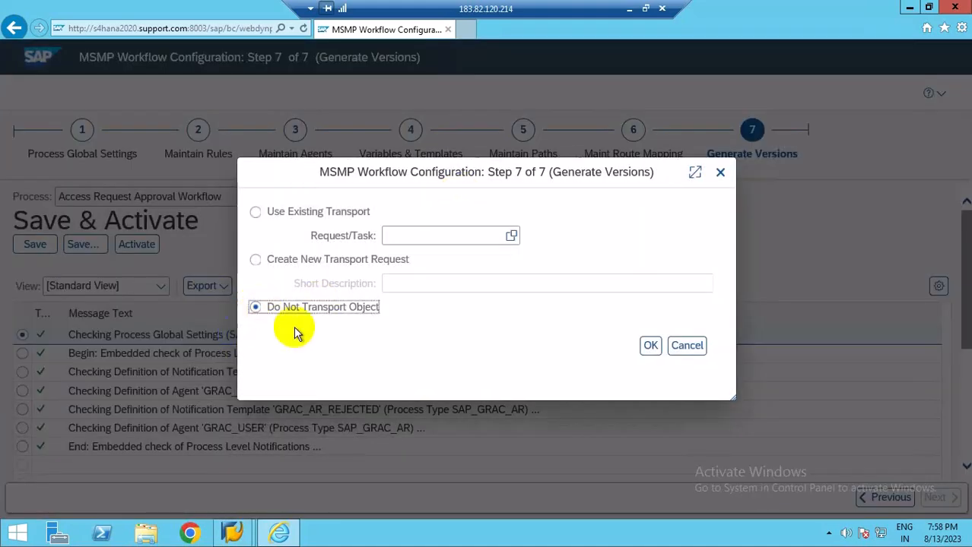
left_click(651, 346)
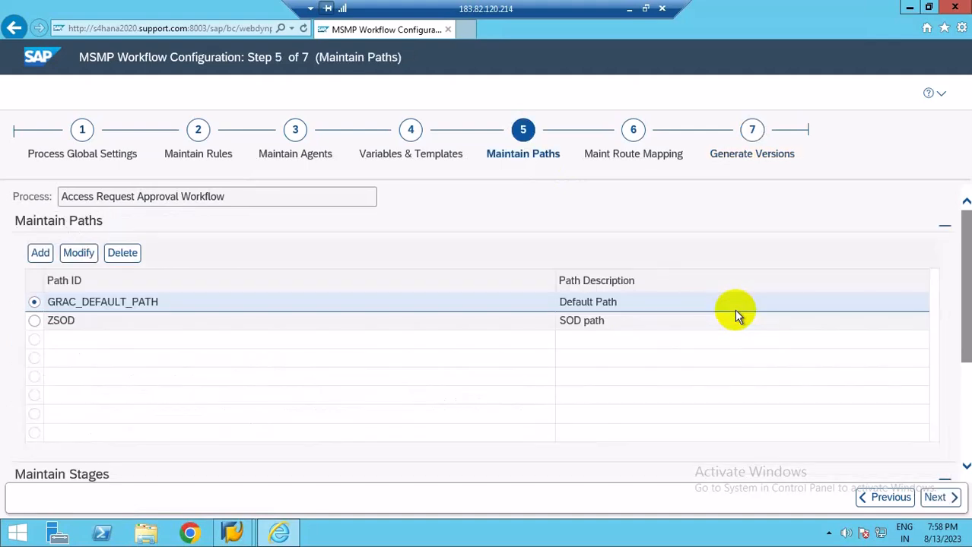
Set the manager stage's RA Mandatory task setting to "Yes, Risk Analysis is mandatory" and save the stage.
scroll(560, 352, "down", 3)
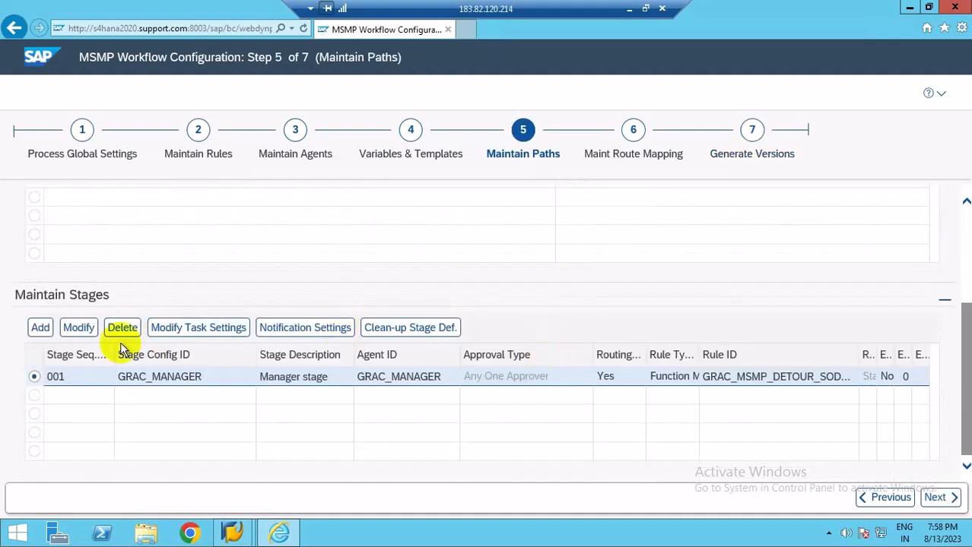
left_click(173, 333)
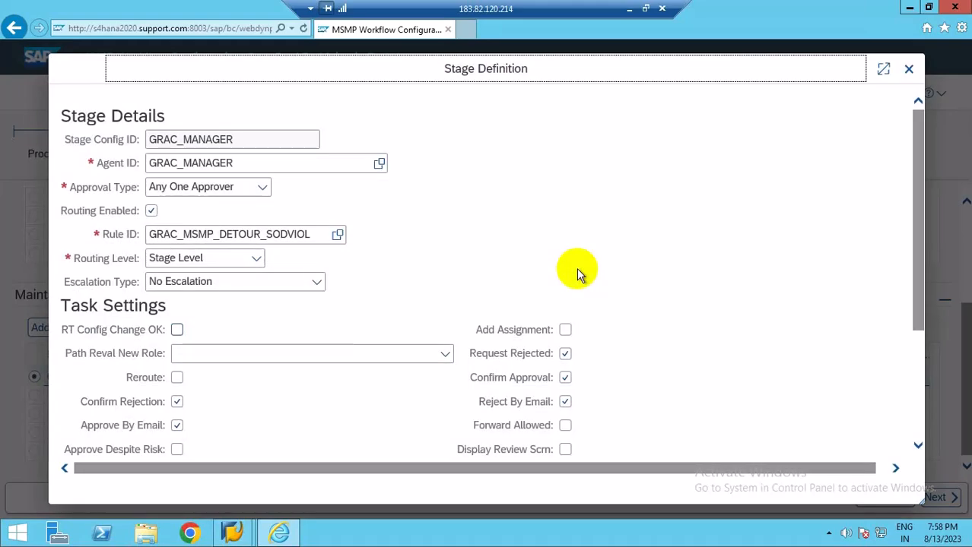
scroll(578, 273, "down", 3)
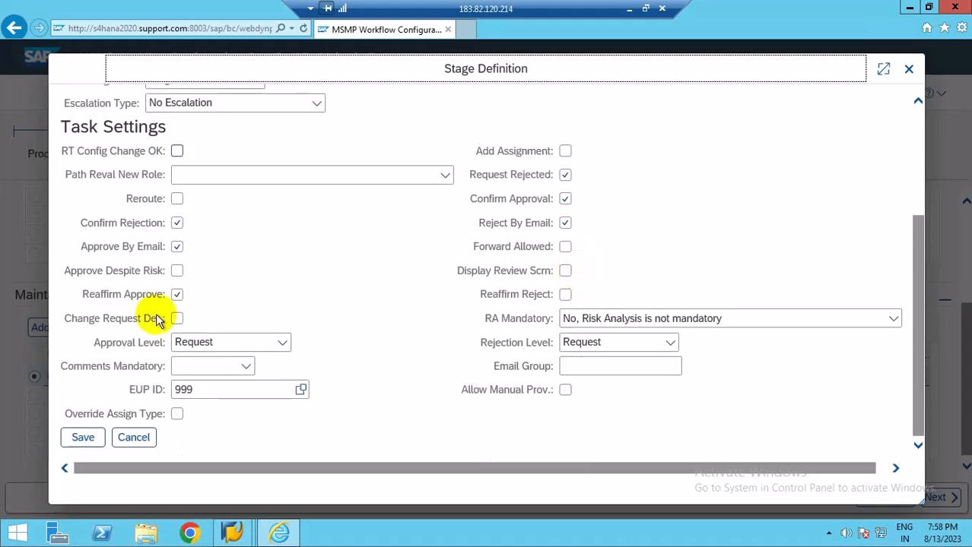
left_click(813, 319)
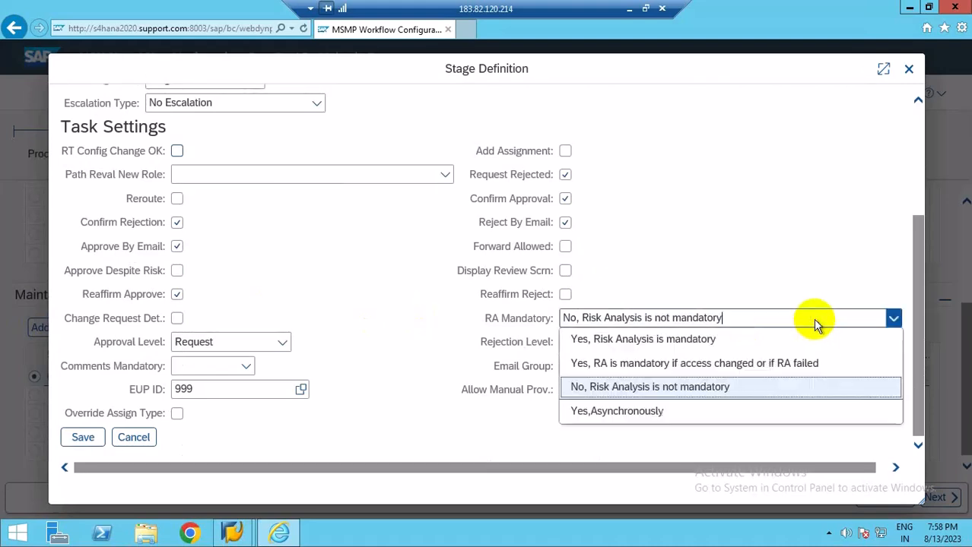
left_click(637, 339)
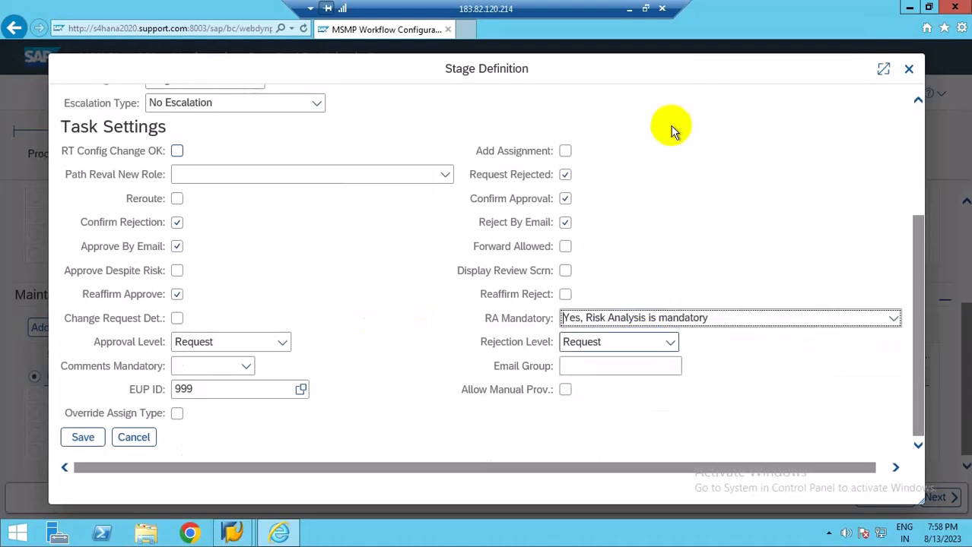
left_click(78, 441)
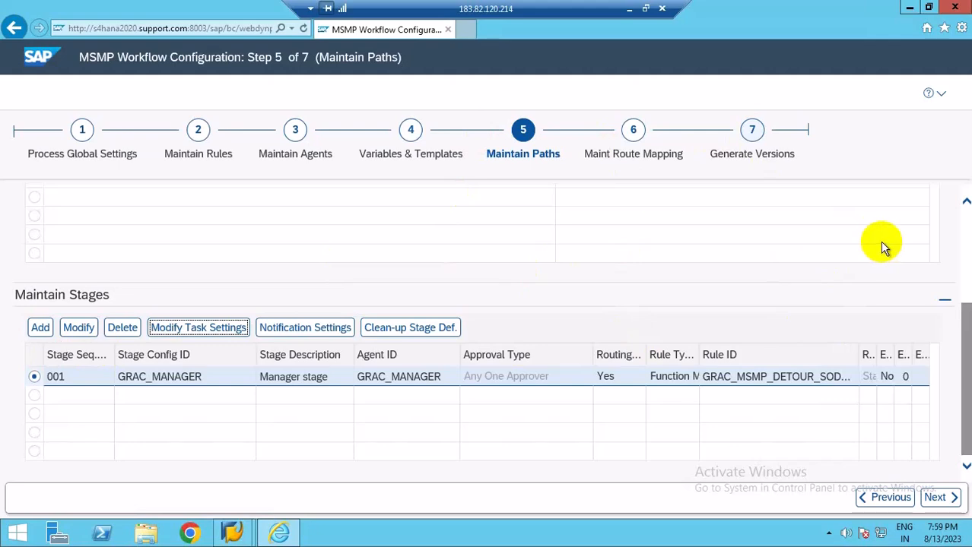
Save the workflow configuration again in Generate Versions, choosing not to transport the object.
left_click(768, 160)
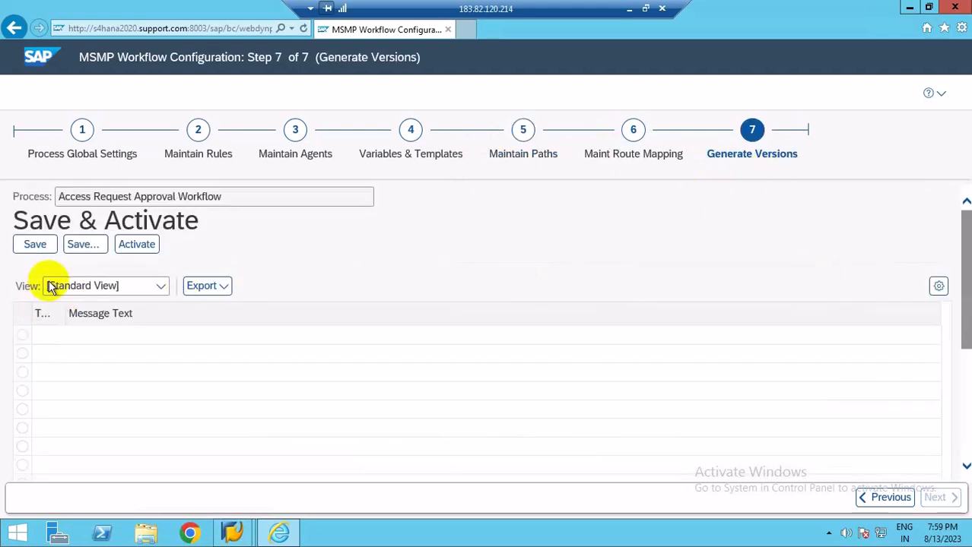
left_click(31, 251)
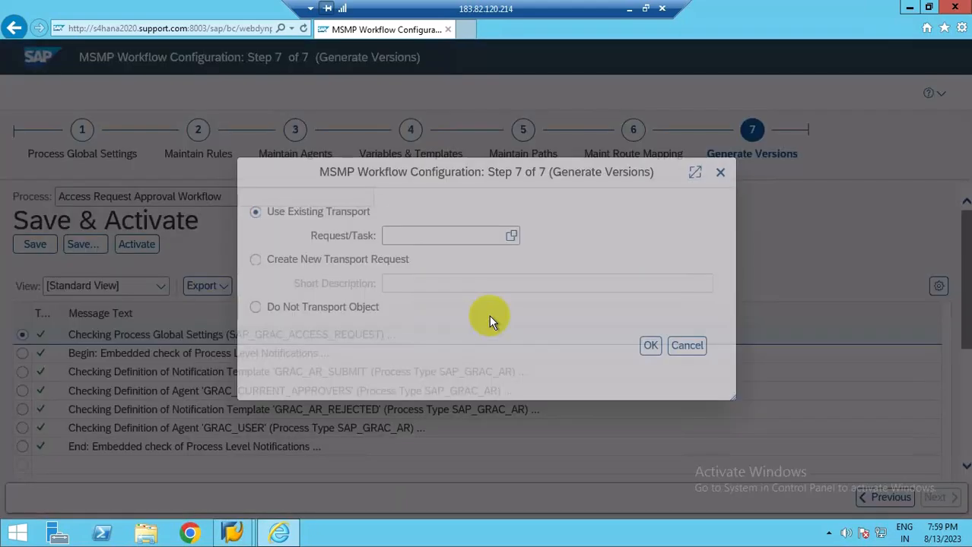
left_click(281, 307)
left_click(650, 345)
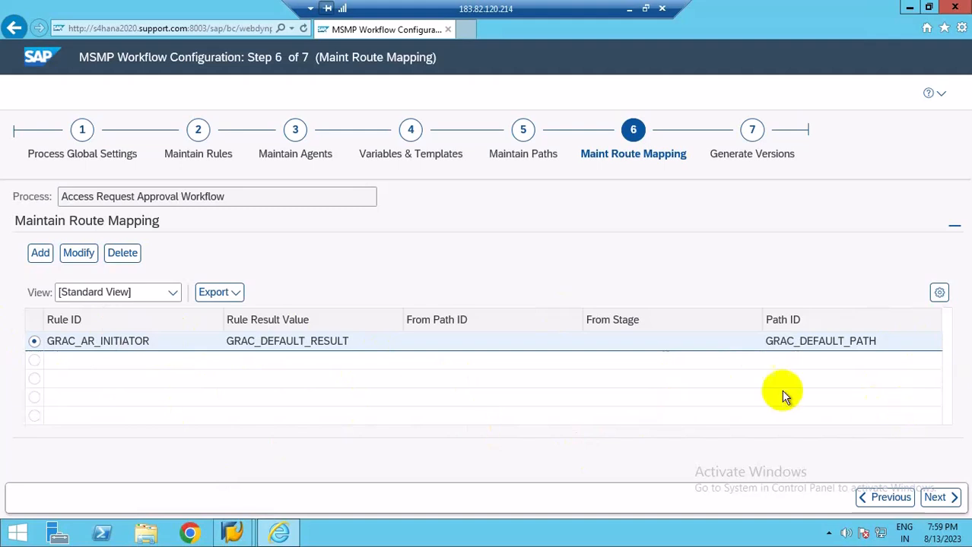
Add a new route mapping and pick GRAC_MSMP_DETOUR_SODVIOL as its rule ID from the search help.
left_click(39, 255)
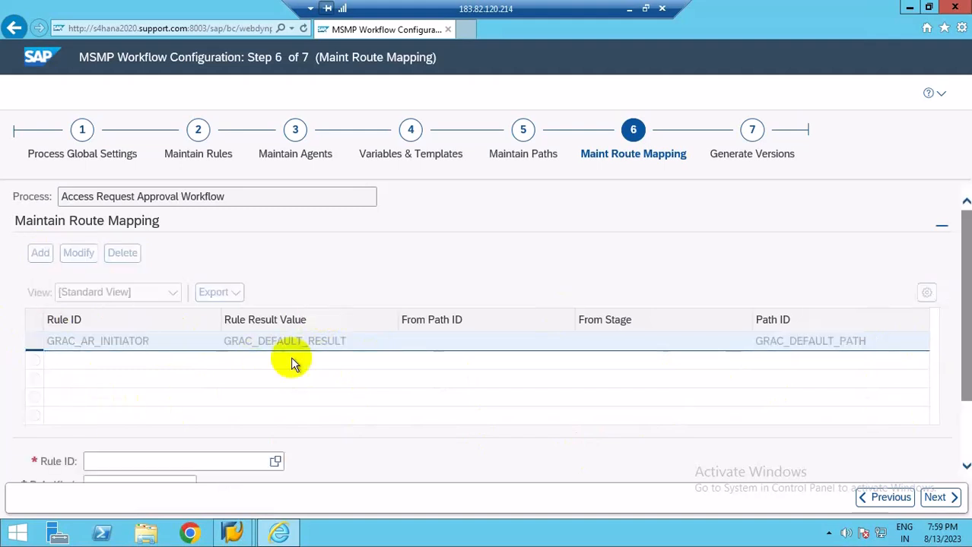
scroll(761, 365, "down", 2)
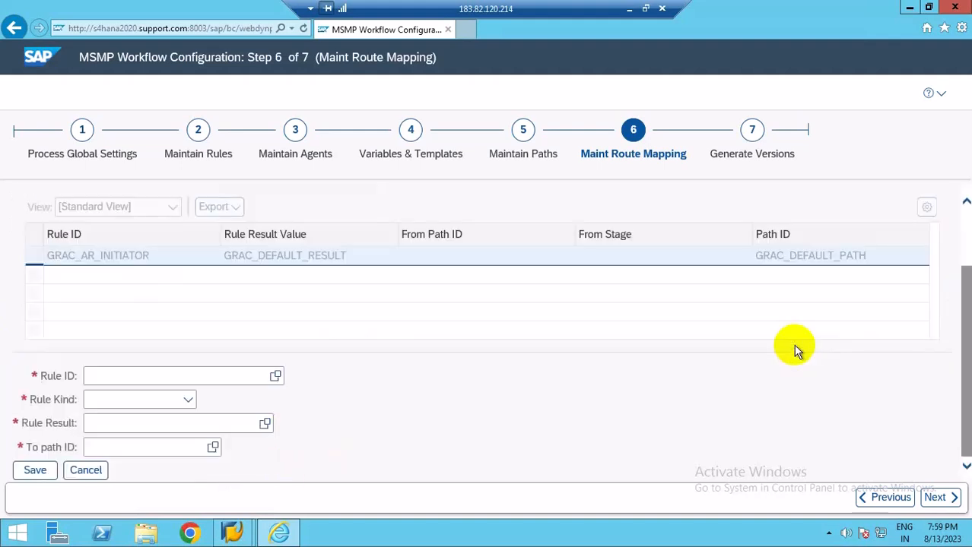
left_click(275, 378)
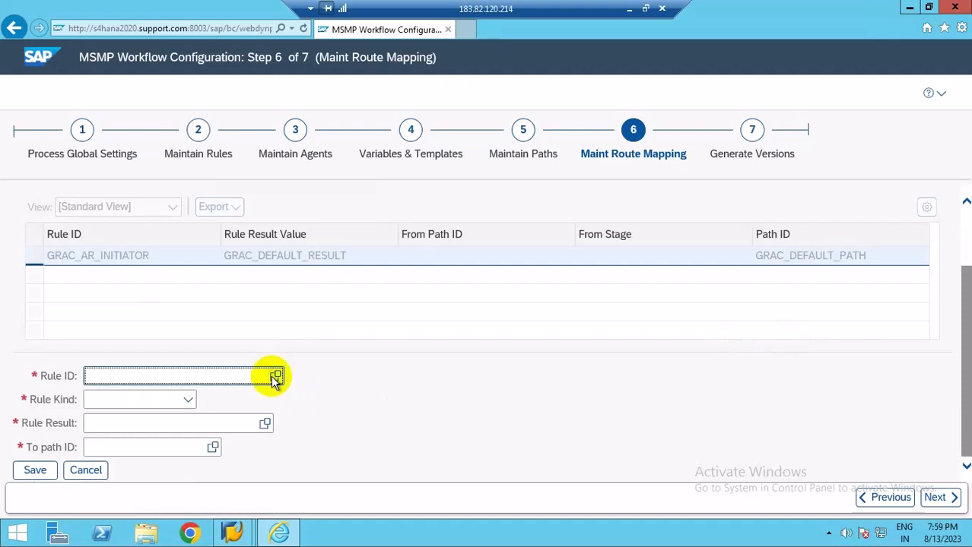
left_click(275, 377)
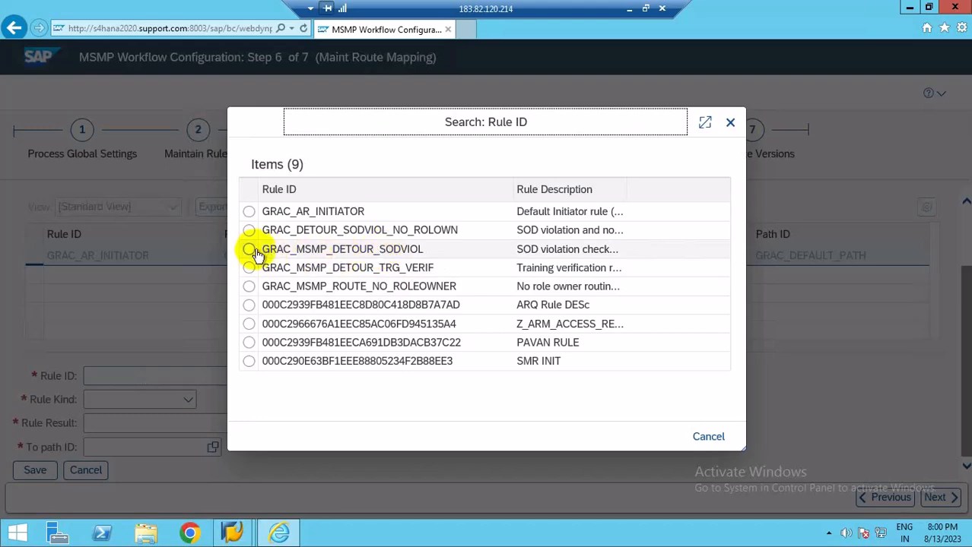
left_click(378, 254)
left_click(378, 254)
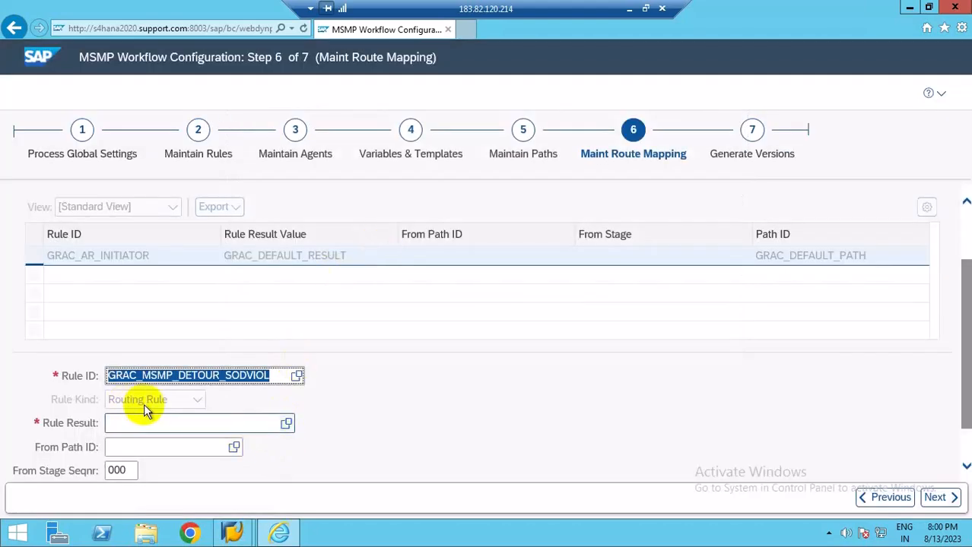
Set the mapping's rule result to SODVIOL_DETOUR_PATH and its from path ID to GRAC_DEFAULT_PATH.
left_click(287, 426)
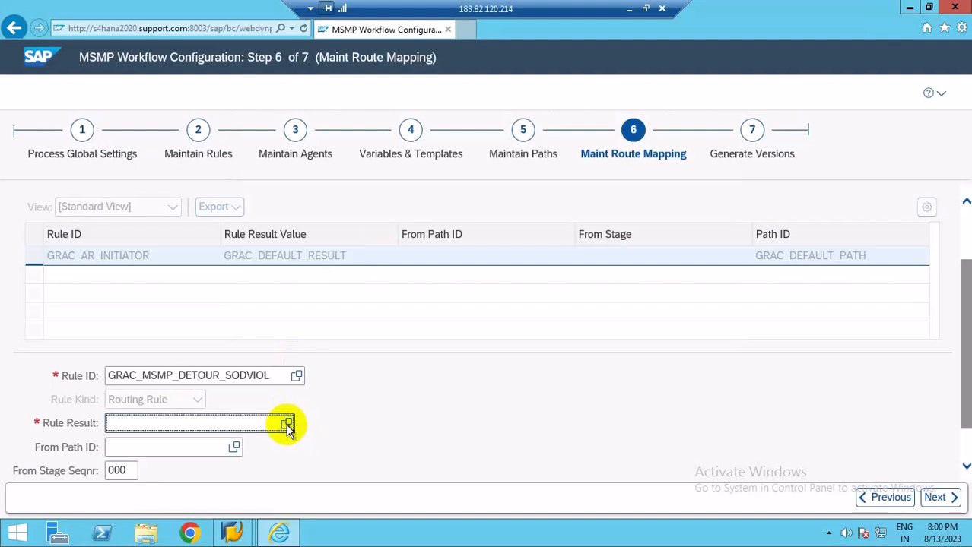
left_click(287, 425)
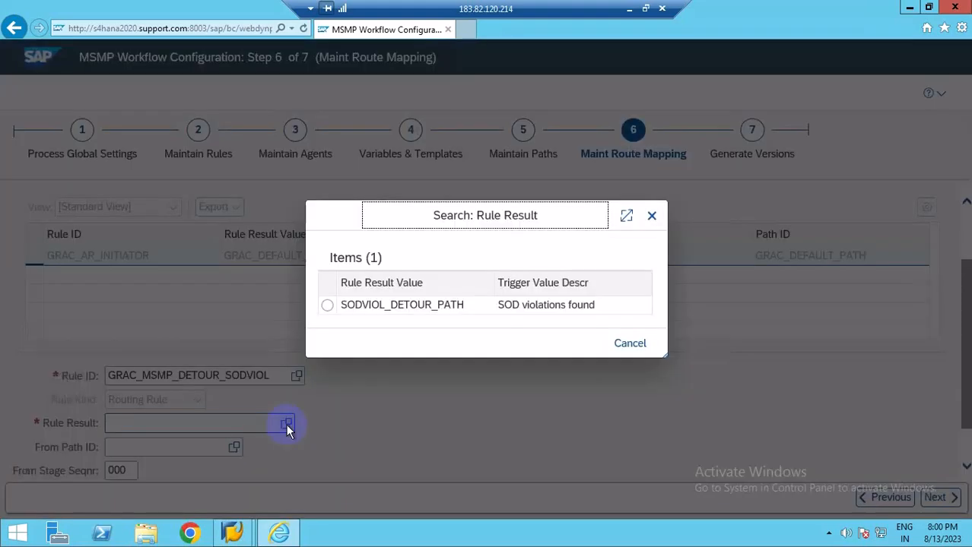
left_click(353, 307)
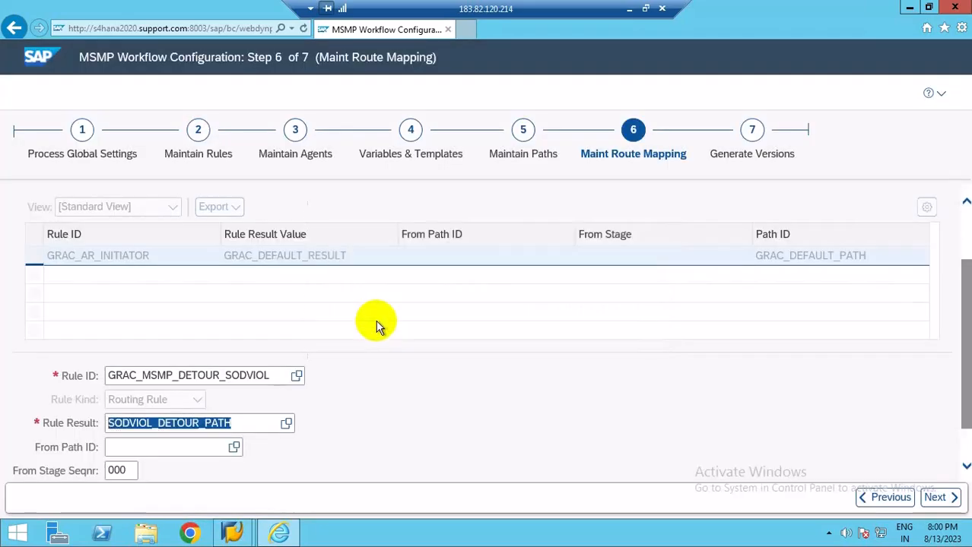
left_click_drag(966, 397, 966, 426)
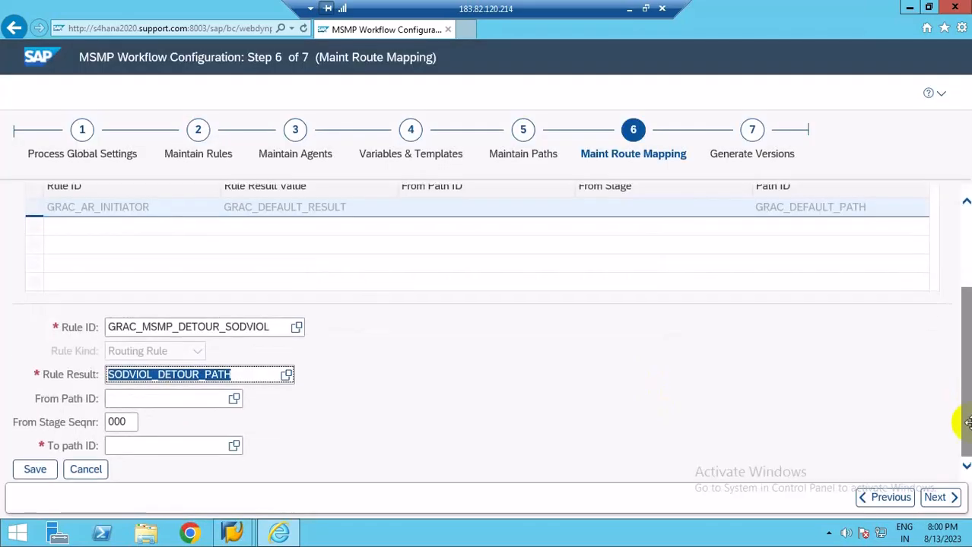
left_click(235, 404)
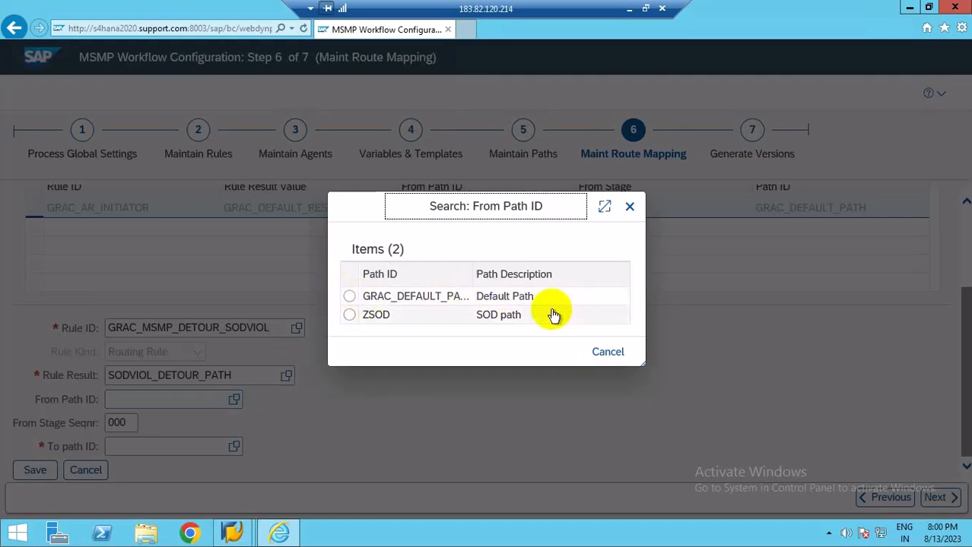
left_click(349, 297)
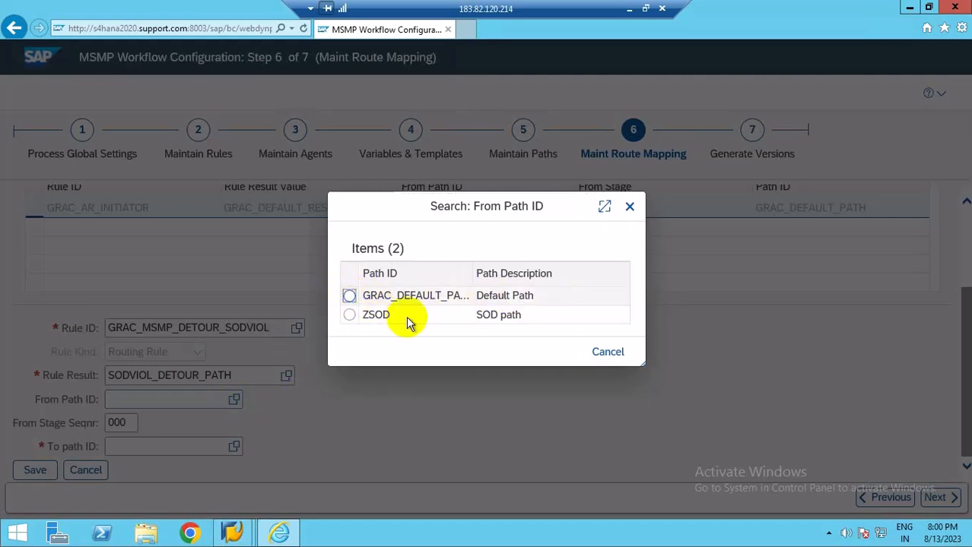
left_click(374, 303)
Set the from stage sequence to 001 and the to path ID to ZSOD, then save the route mapping.
double_click(123, 422)
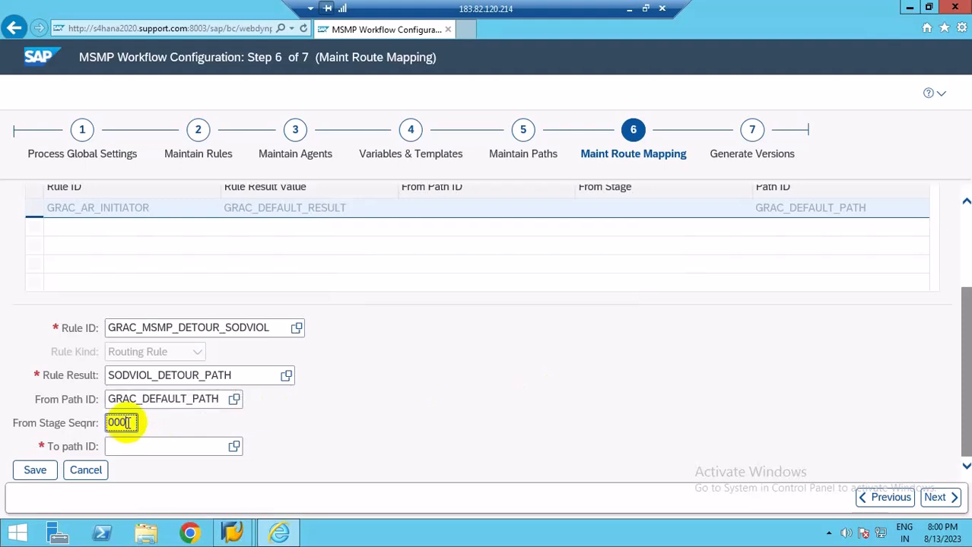
type("001")
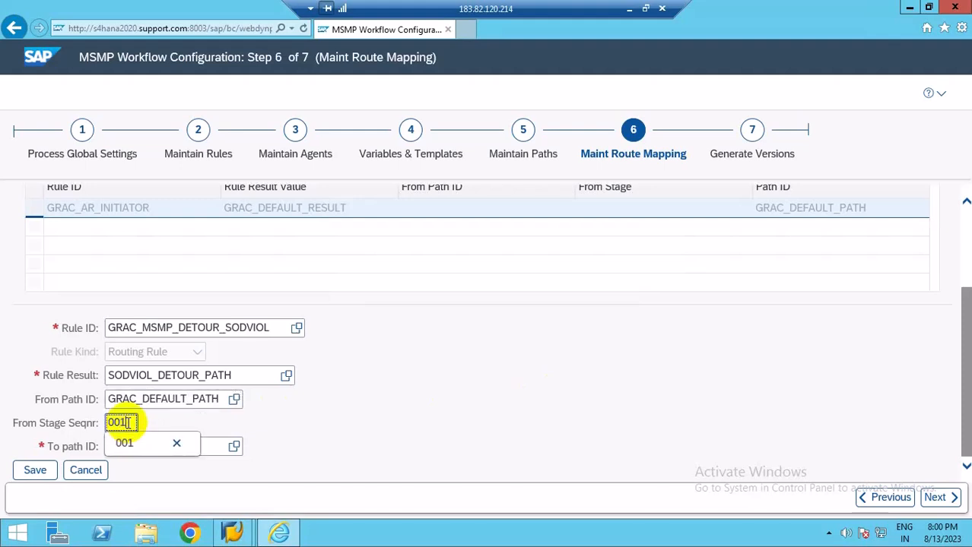
left_click(396, 405)
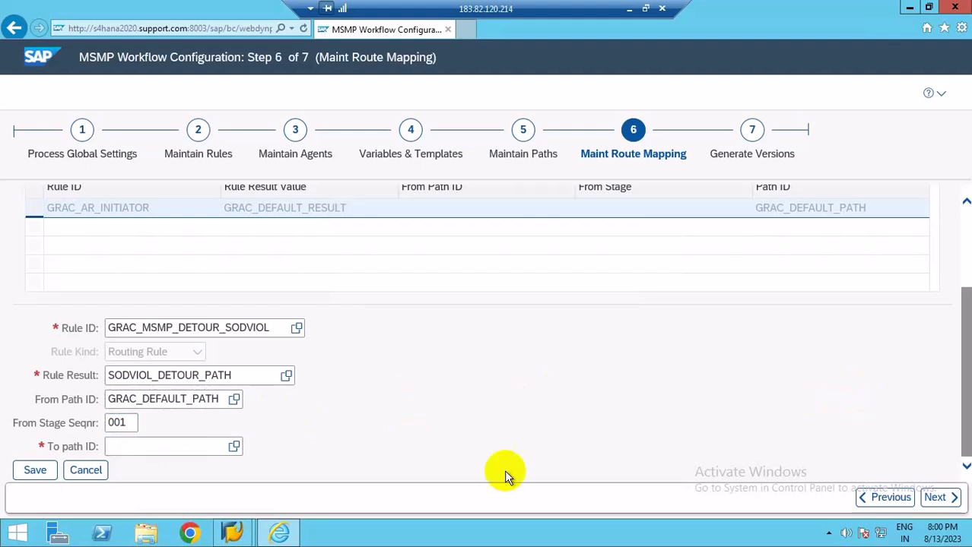
left_click(233, 447)
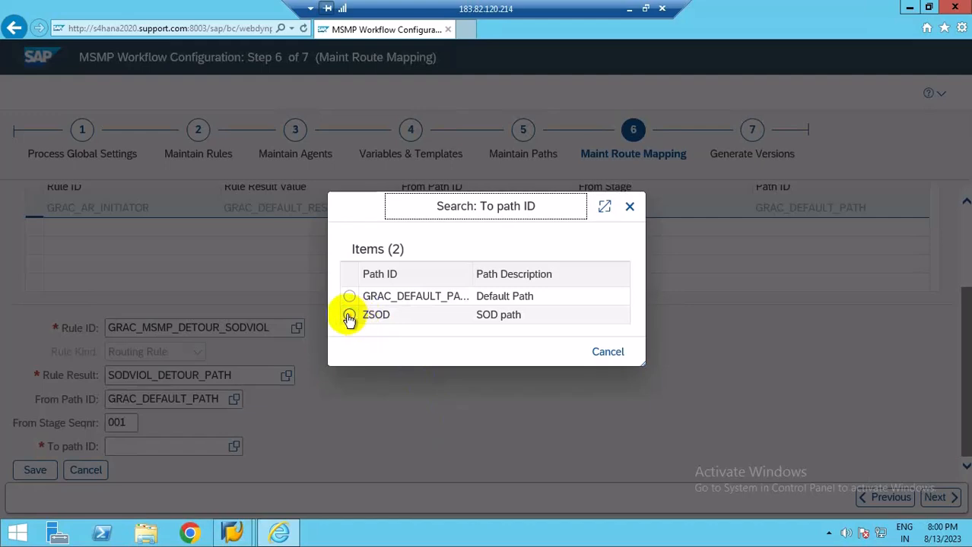
left_click(349, 317)
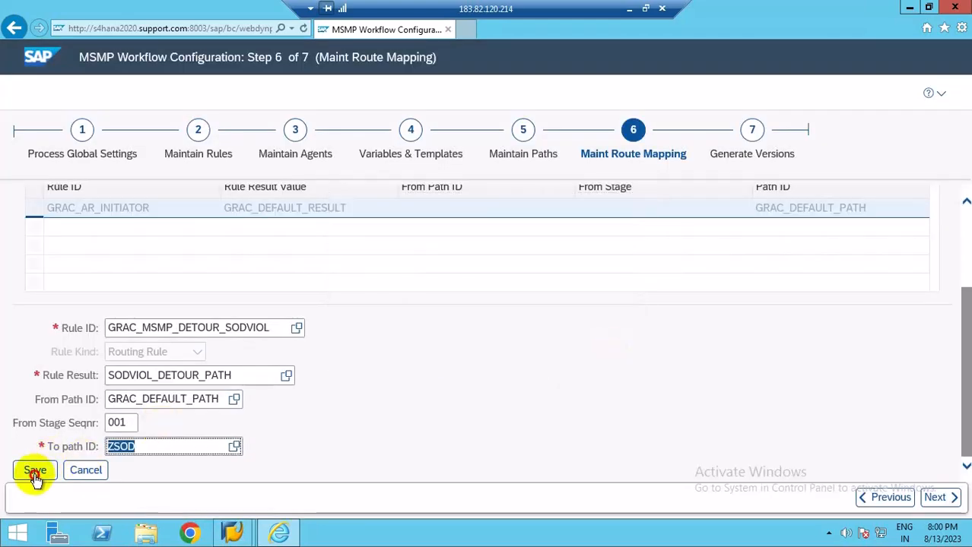
left_click(35, 471)
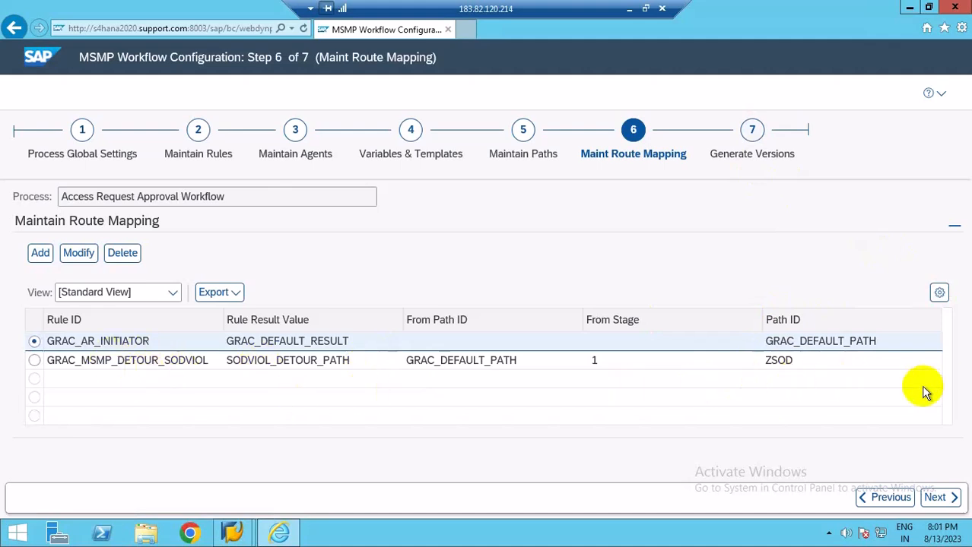
Save the configuration without transporting the object and activate a new workflow version.
left_click(34, 244)
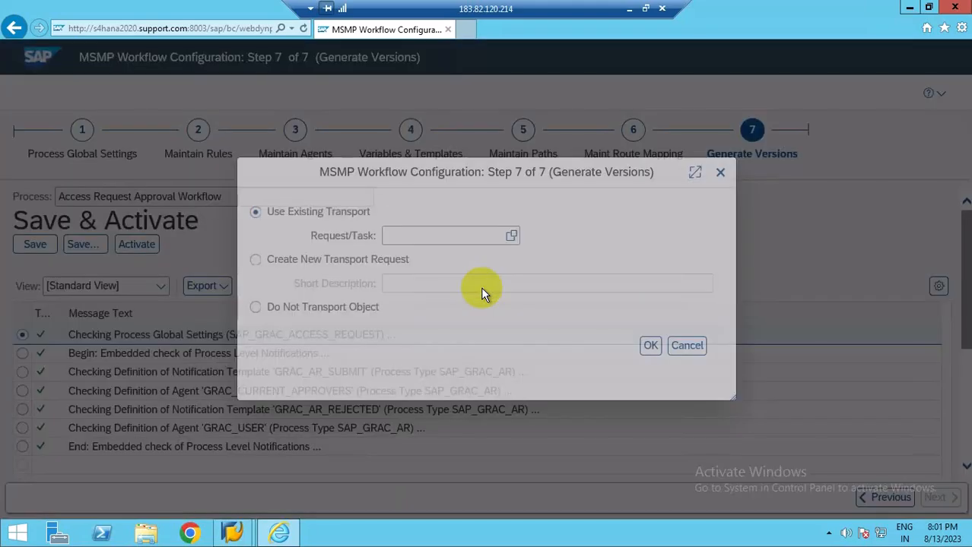
left_click(256, 307)
left_click(652, 349)
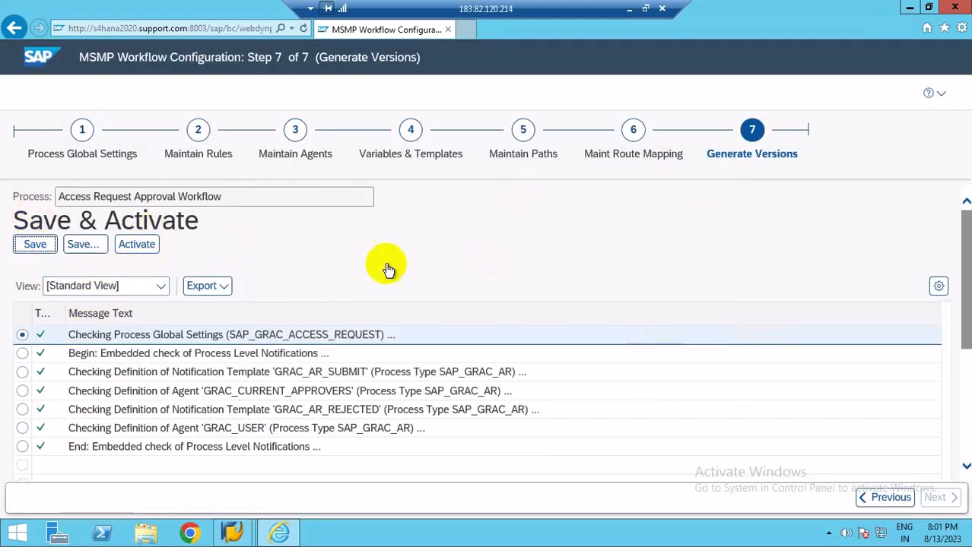
left_click(128, 251)
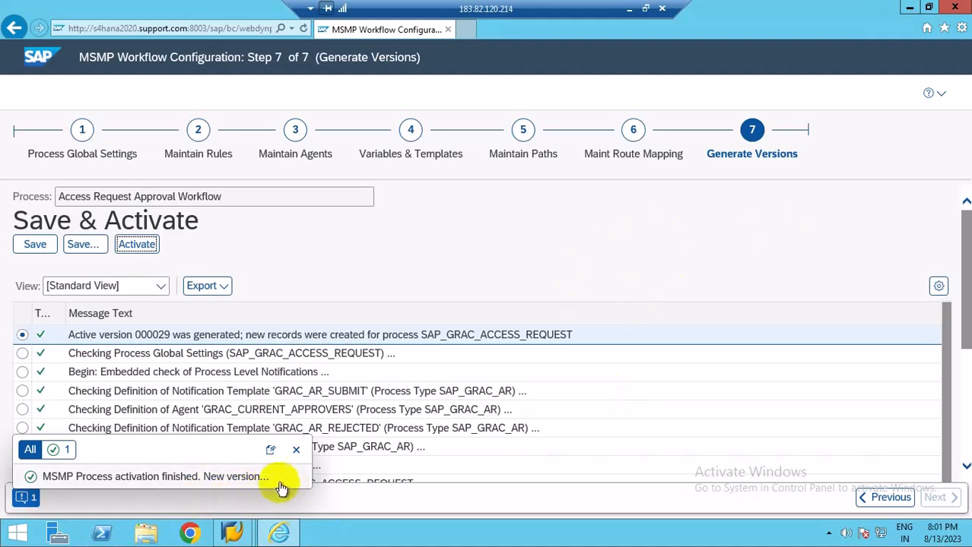
Go back to the route mapping step to review the mappings, then leave the remote desktop session.
left_click(541, 248)
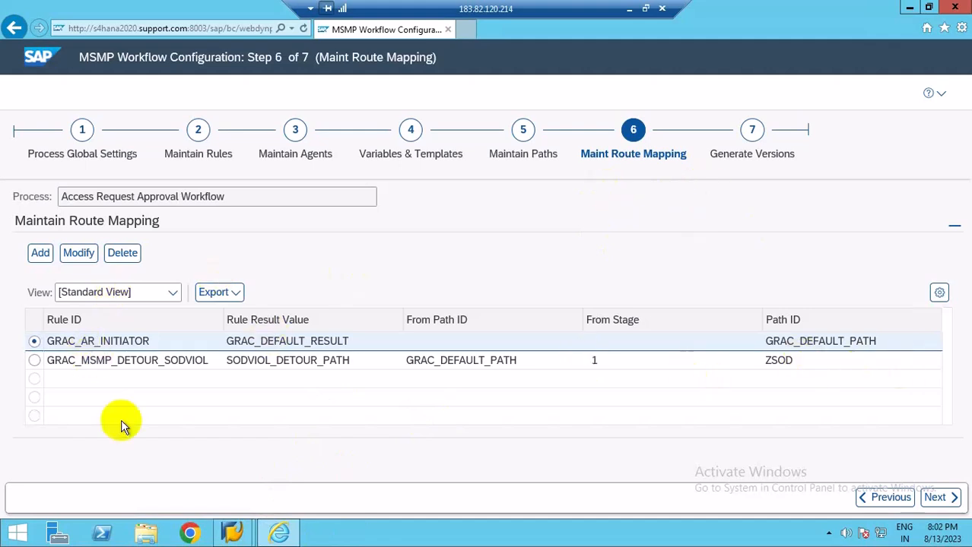
left_click(17, 531)
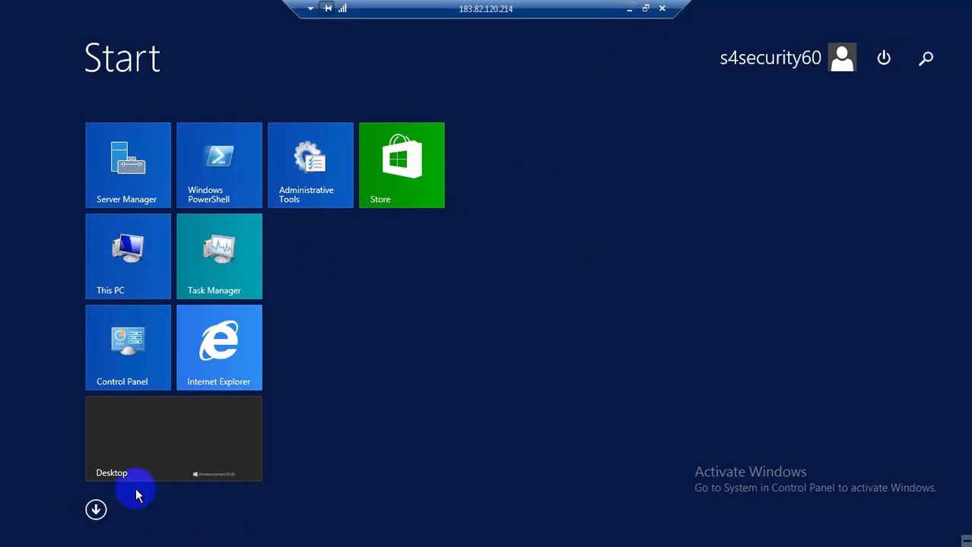
left_click(141, 435)
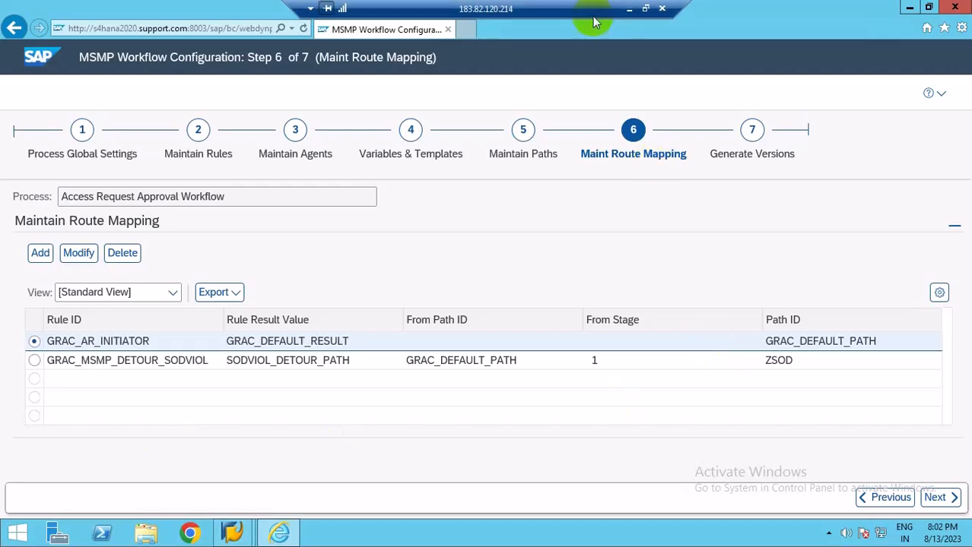
left_click(629, 9)
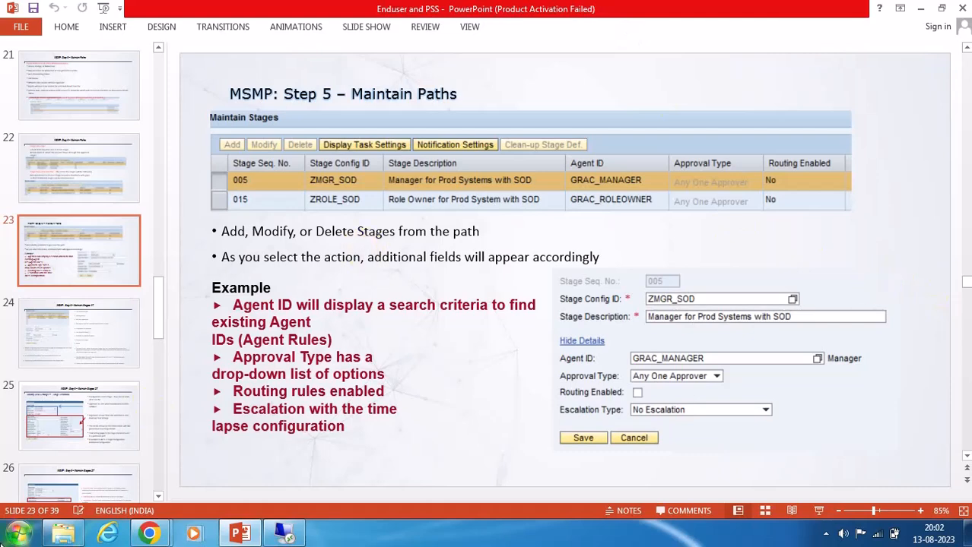
Open Paint by searching for paint in the Start menu.
left_click(18, 535)
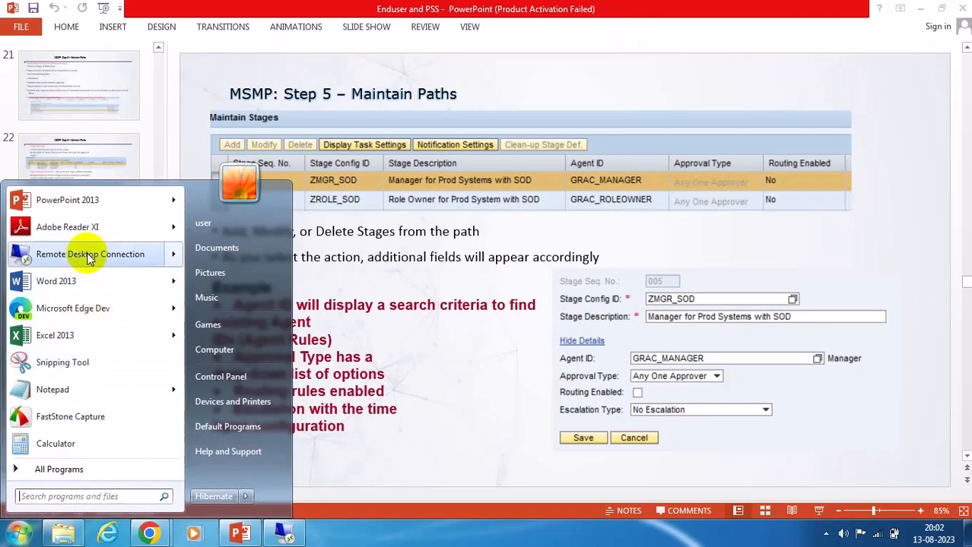
left_click(54, 498)
type("paint")
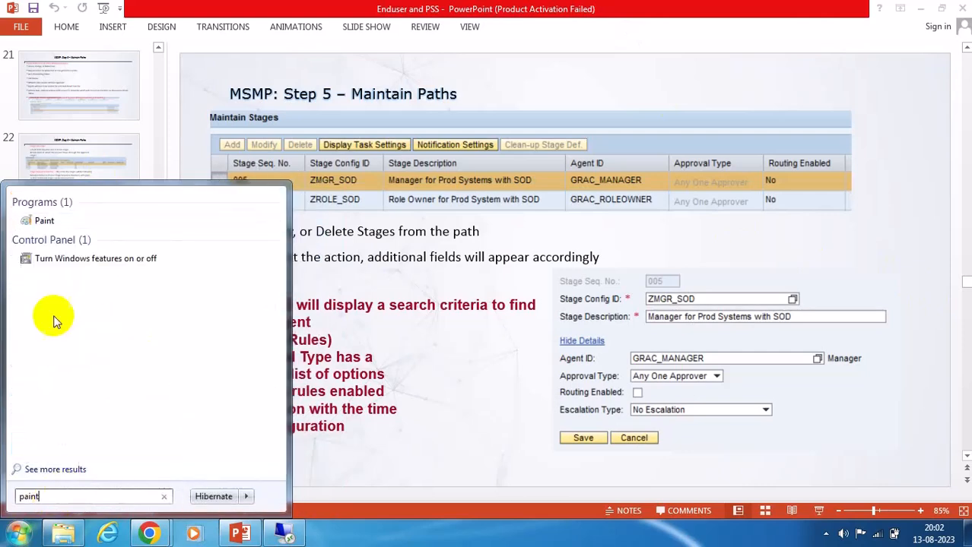
left_click(43, 220)
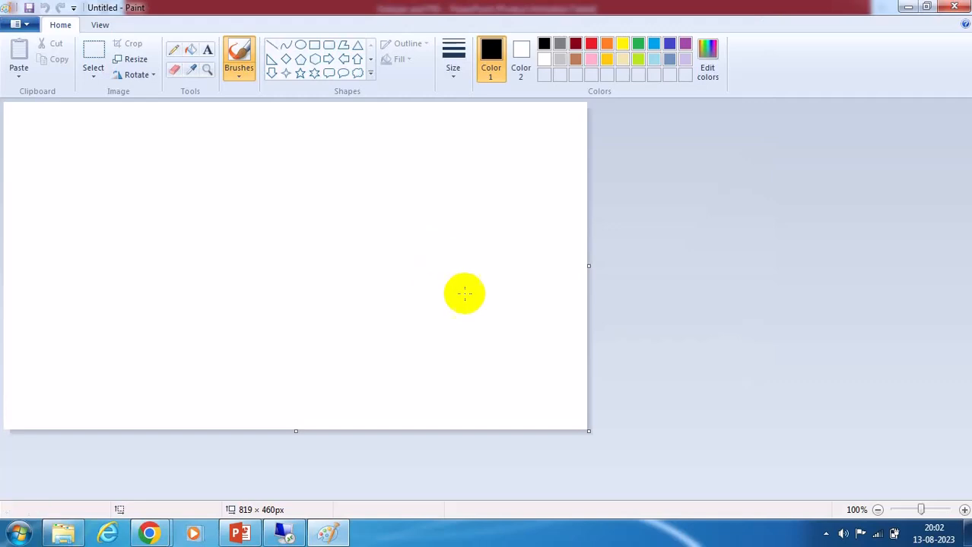
Draw a box about 111 × 35 px near the top of the canvas labelled "New request".
left_click(314, 44)
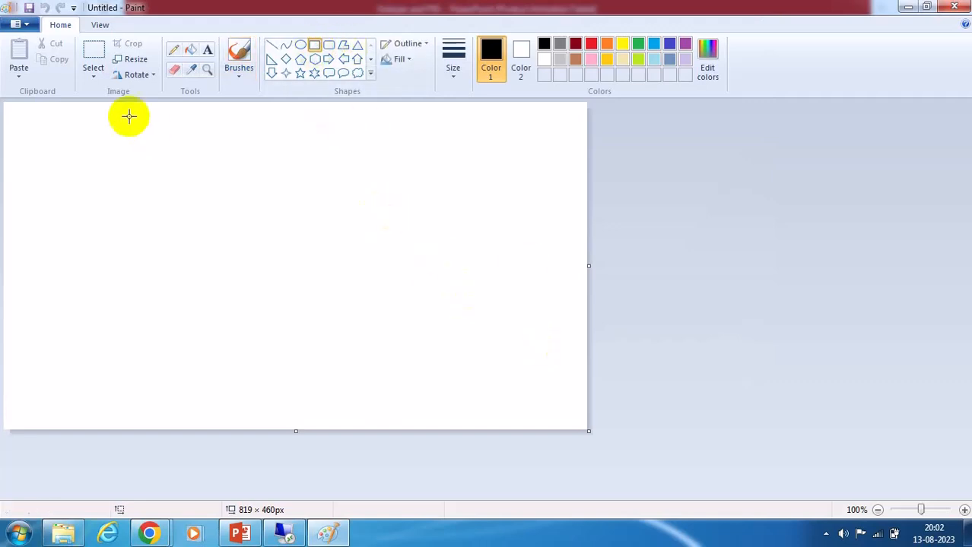
left_click_drag(147, 122, 227, 147)
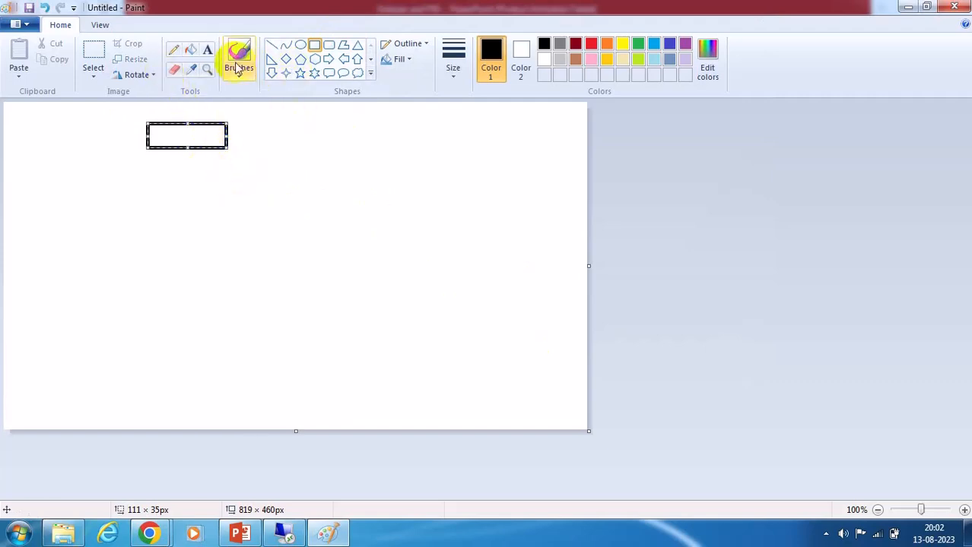
left_click(208, 50)
left_click(162, 133)
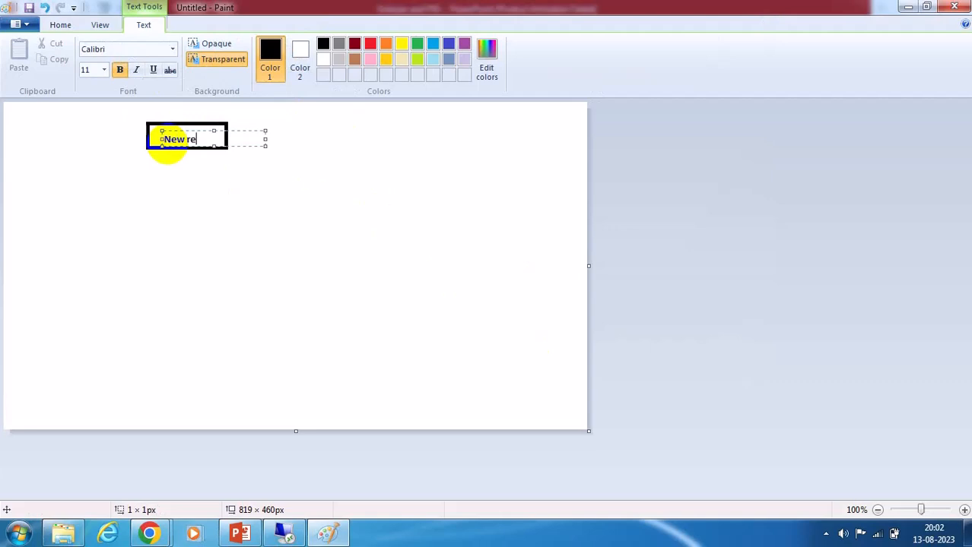
left_click(346, 168)
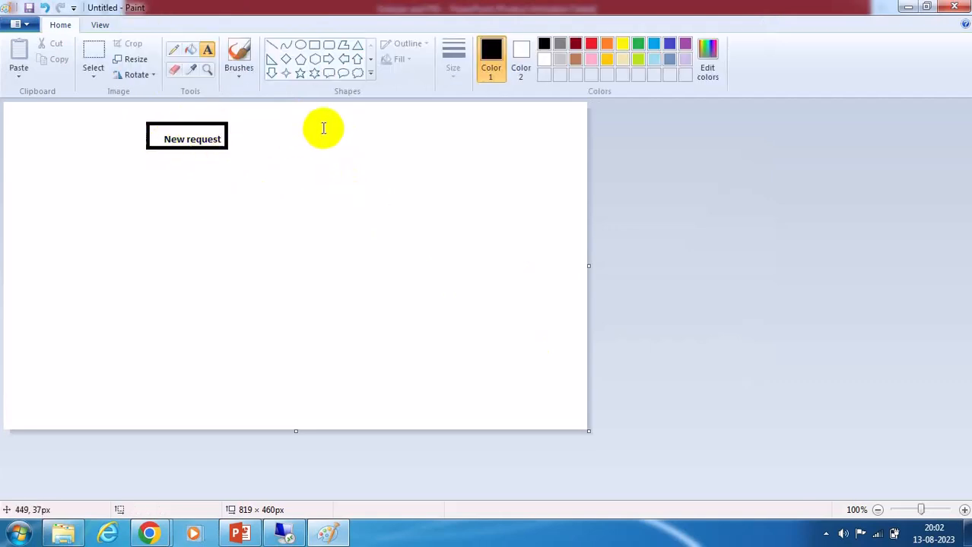
Draw a box about 89 × 32 px below it labelled "Manager".
left_click(314, 44)
mouse_move(147, 194)
left_mouse_down()
mouse_move(198, 202)
mouse_move(231, 224)
left_mouse_up()
left_click(207, 50)
left_click_drag(161, 207, 226, 216)
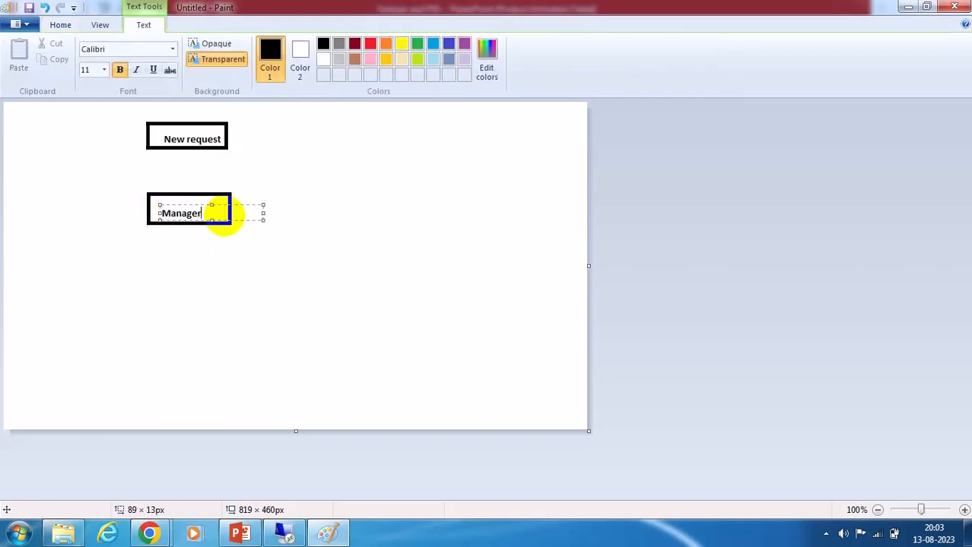
left_click(393, 204)
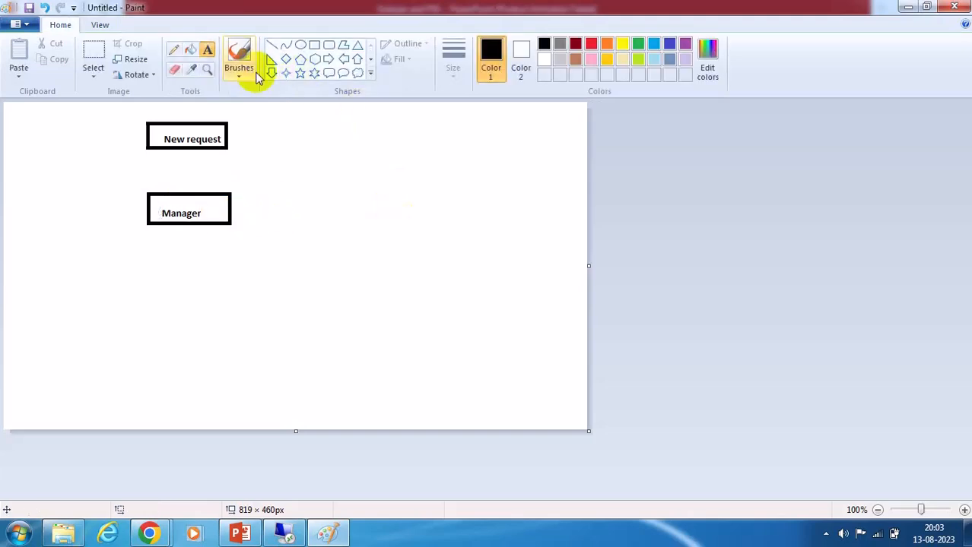
Draw a large box about 364 × 204 px beside the Manager box and write "RA is mandatory" inside.
left_click(314, 45)
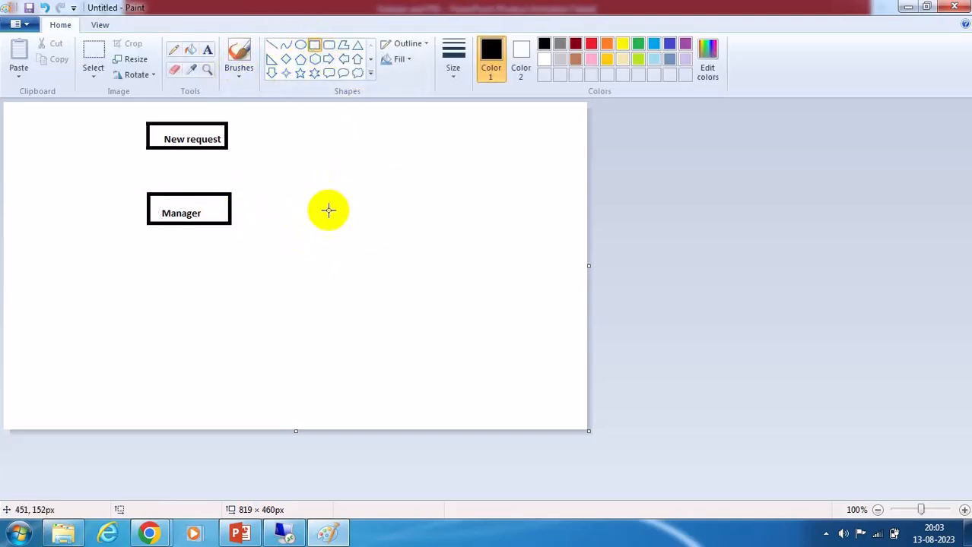
left_click_drag(269, 159, 524, 305)
left_click(206, 49)
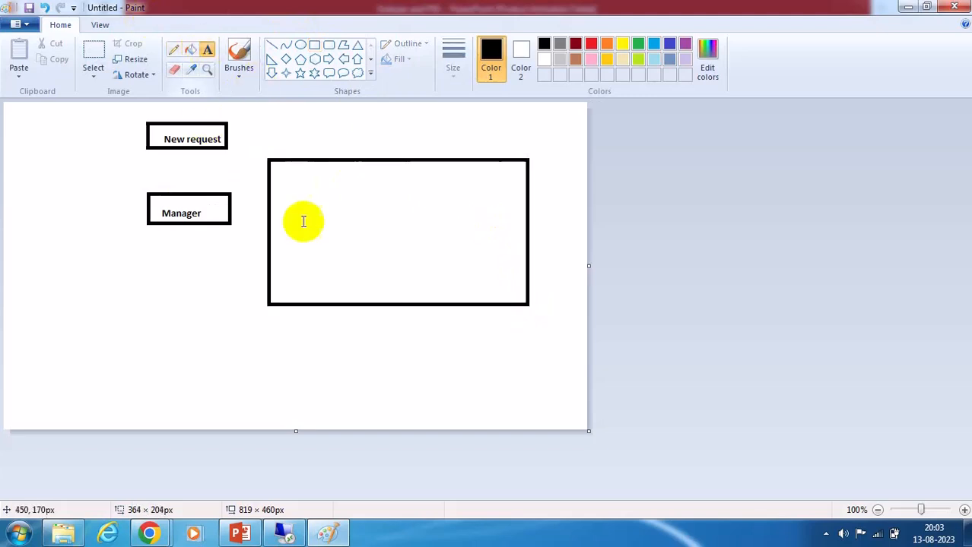
left_click_drag(287, 176, 494, 289)
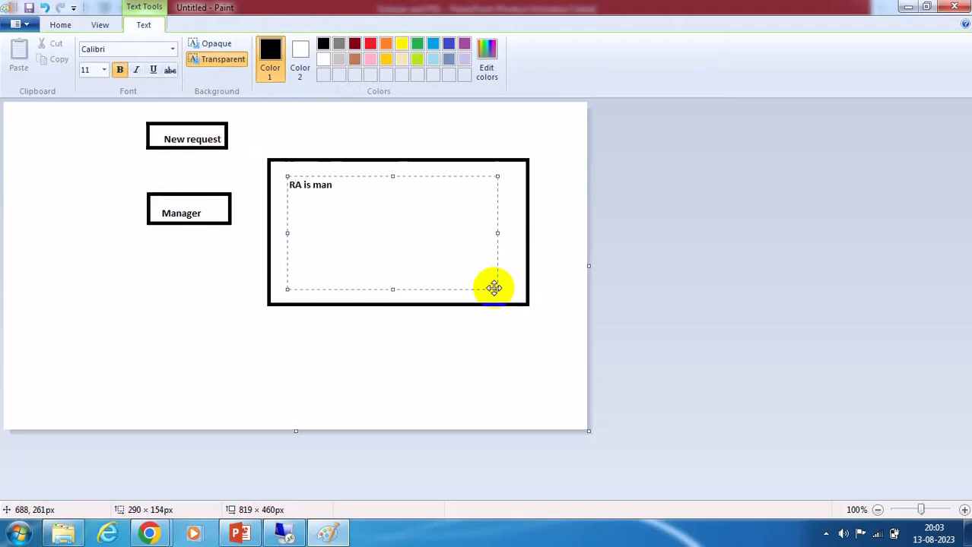
type("otry")
type("a")
type("r")
key("BackSpace")
type("tory")
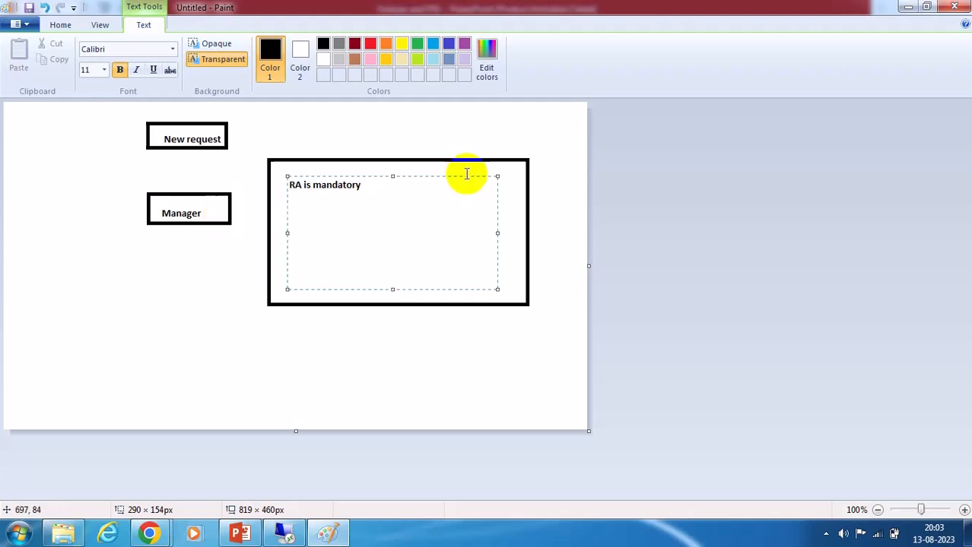
left_click(60, 25)
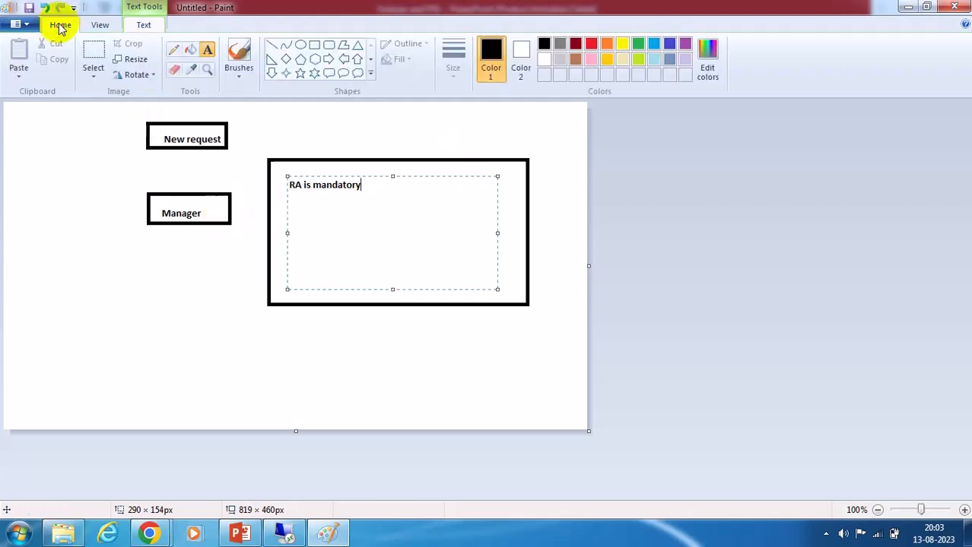
Draw a box about 260 × 75 px below the large box and label it "risk exist SOD path".
left_click(315, 47)
left_click_drag(255, 323, 440, 376)
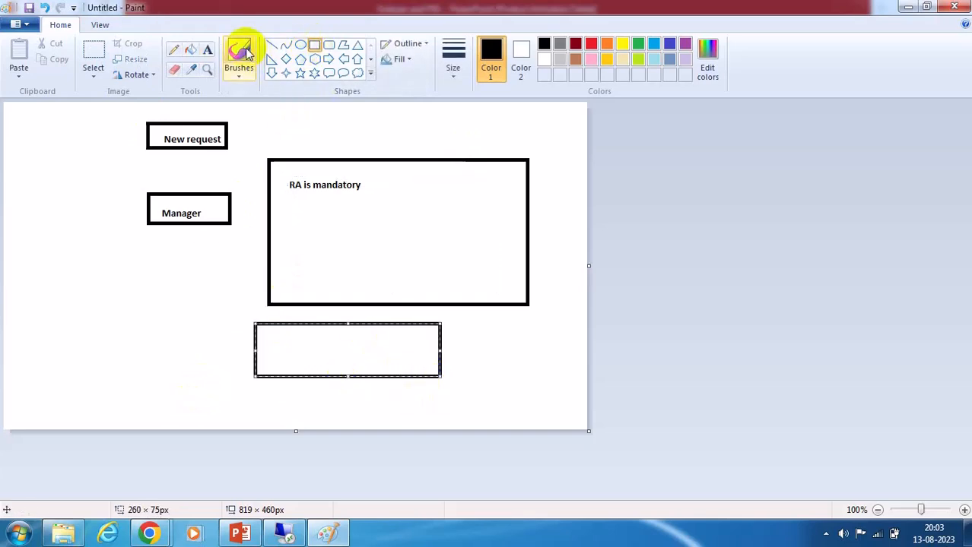
left_click(207, 50)
left_click_drag(268, 336, 416, 370)
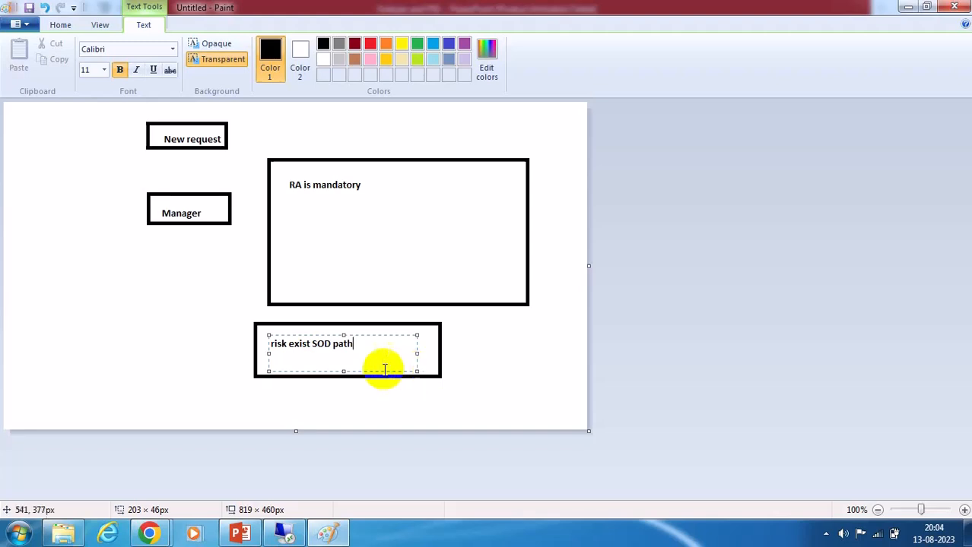
Change that label to "risk exist ZSOD path".
left_click(313, 346)
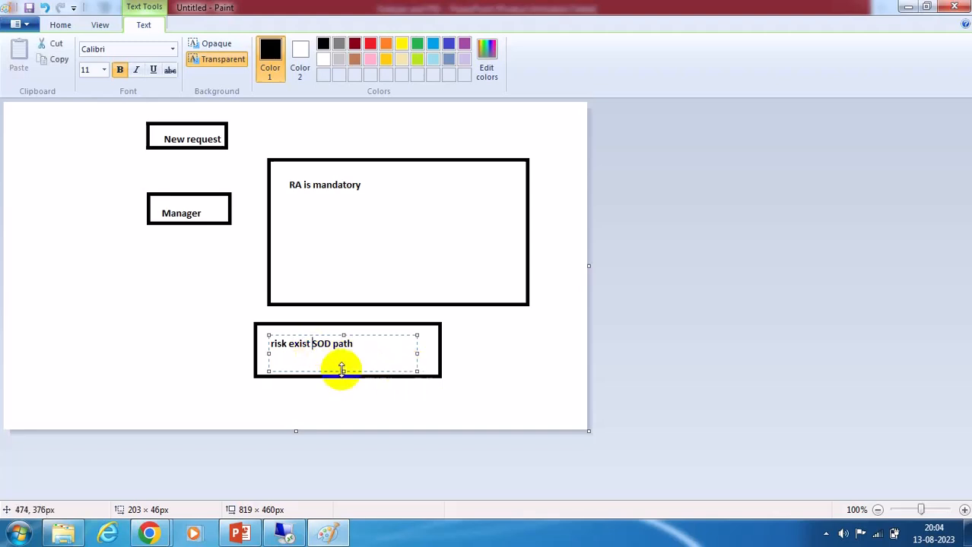
type("Z")
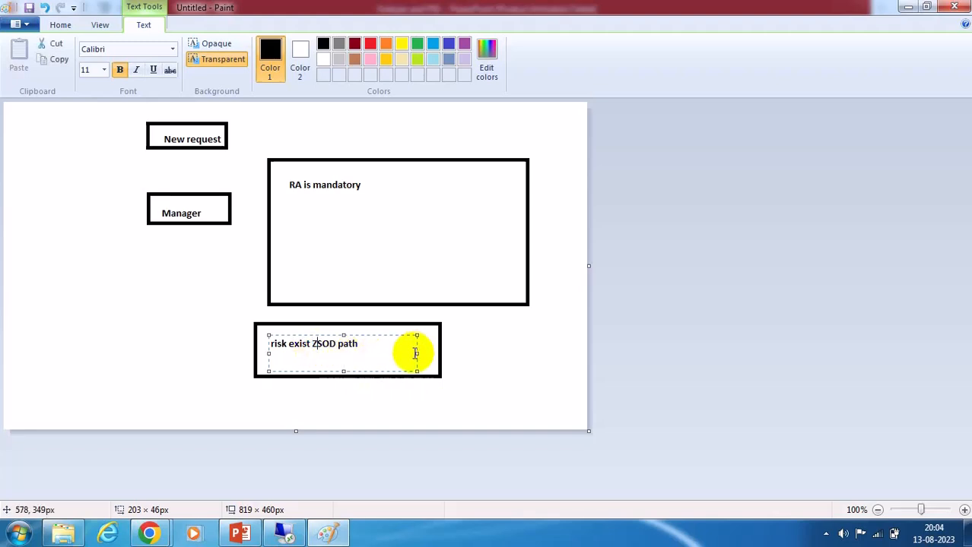
left_click(60, 25)
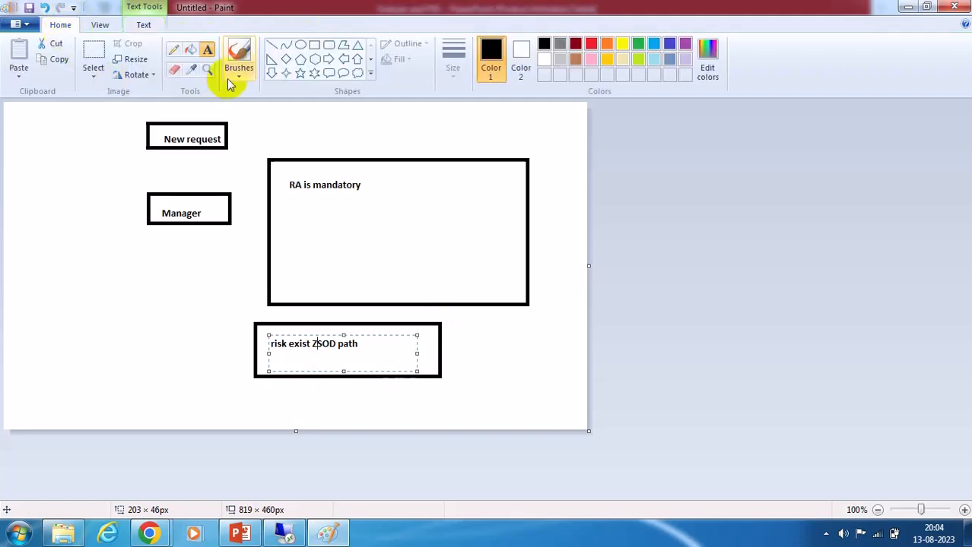
Draw a line connecting the Manager box to the "risk exist ZSOD path" box.
left_click(286, 45)
left_click_drag(231, 204, 266, 331)
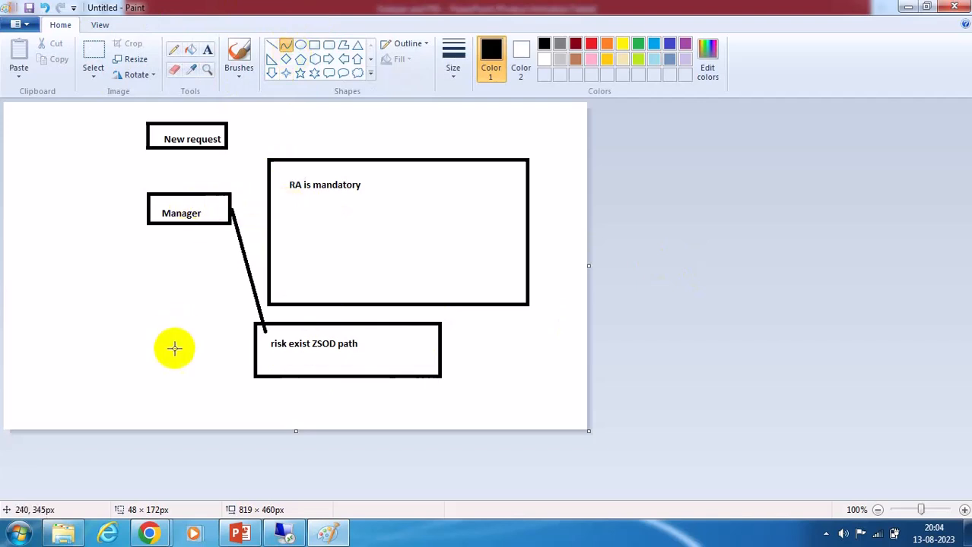
Draw a box about 153 × 49 px below the Manager box and label it "cLOSED".
left_click(314, 44)
left_click_drag(133, 263, 243, 296)
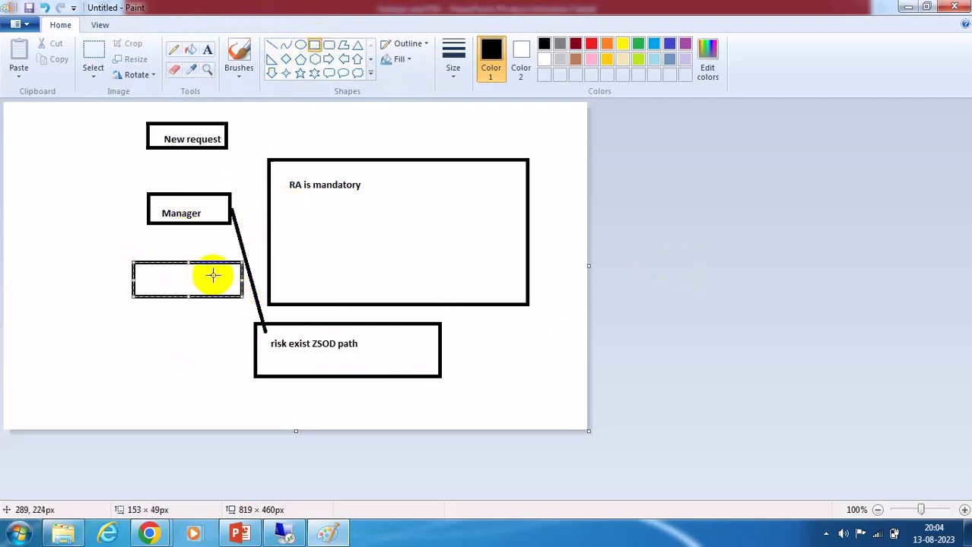
left_click(206, 49)
left_click_drag(149, 277, 235, 288)
type("cLOSED")
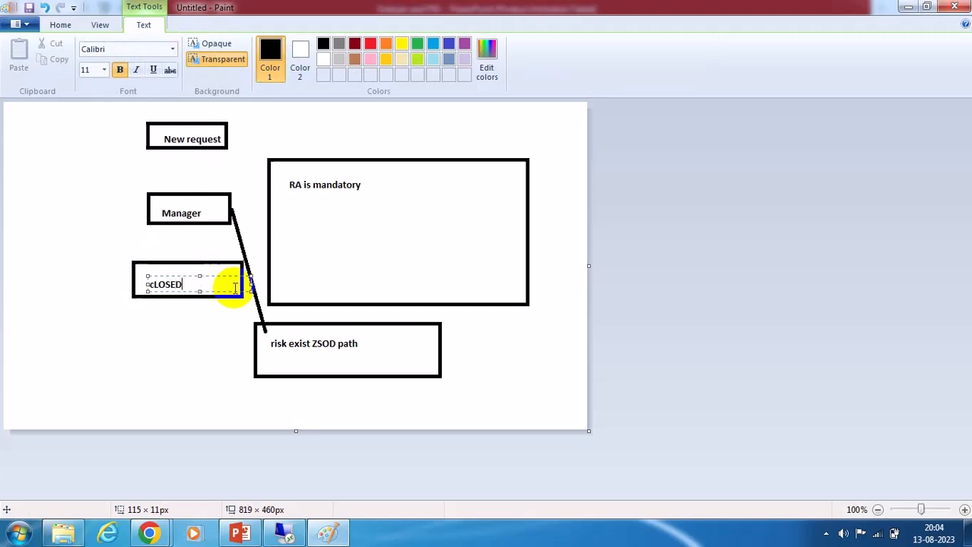
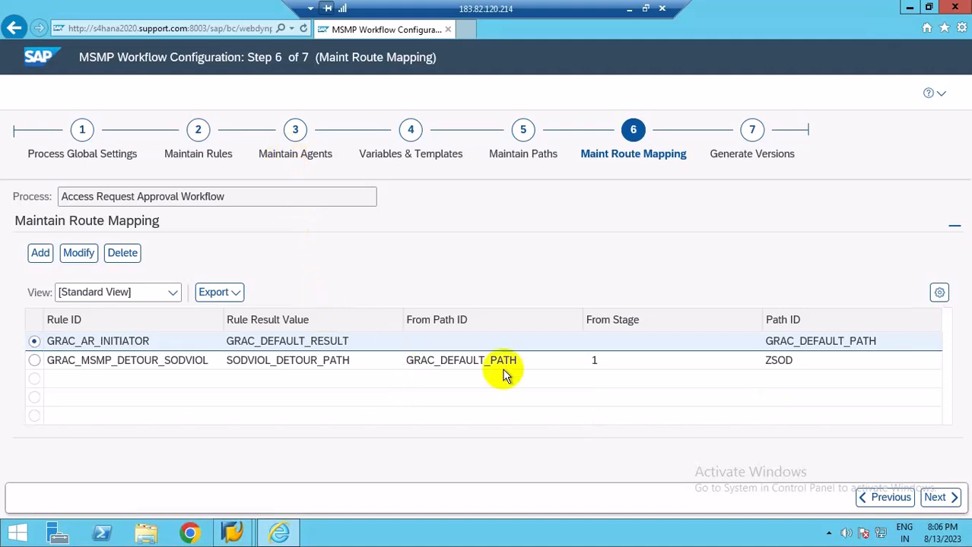
Draw a tall box about 165 × 340 px at the canvas's left edge and place an empty text box inside it.
left_click(628, 14)
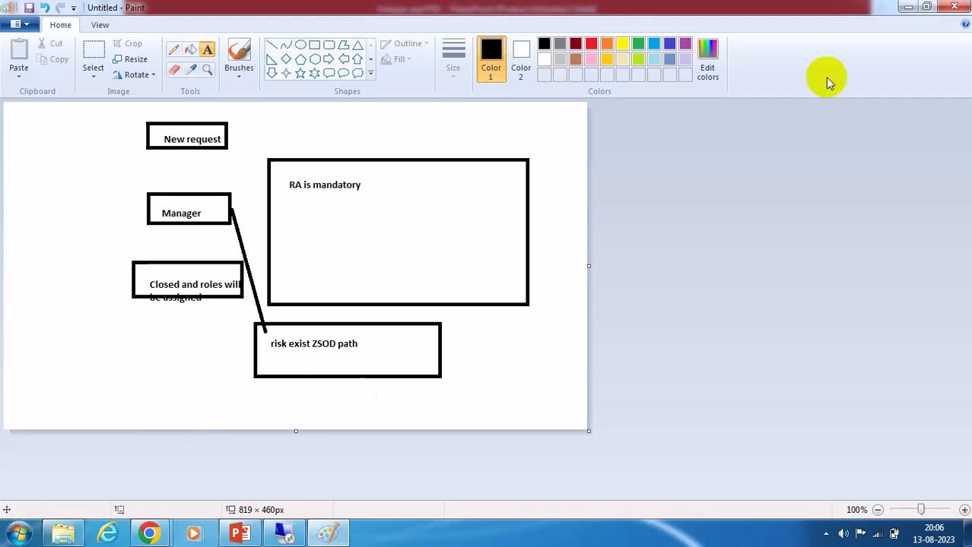
left_click(314, 45)
mouse_move(9, 116)
left_mouse_down()
mouse_move(124, 155)
mouse_move(126, 357)
left_mouse_up()
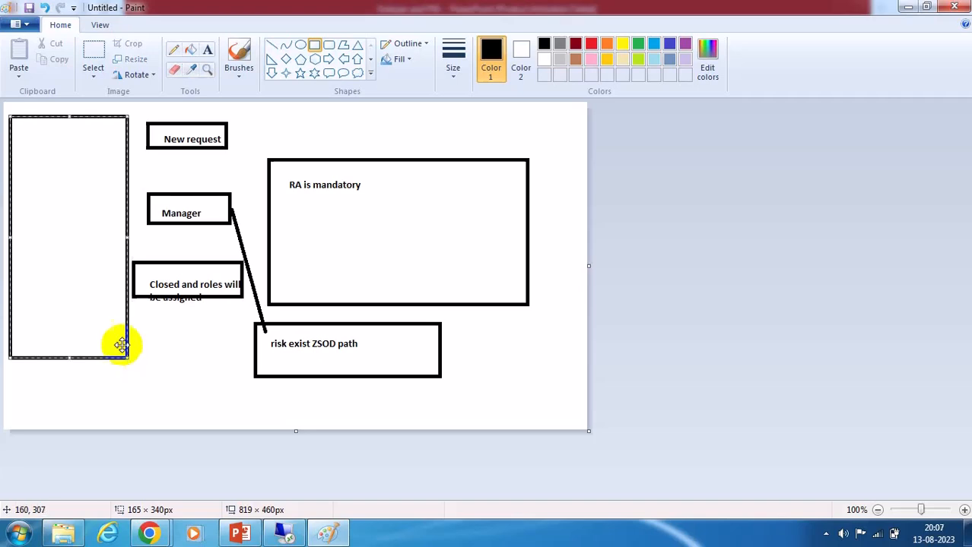
left_click(206, 49)
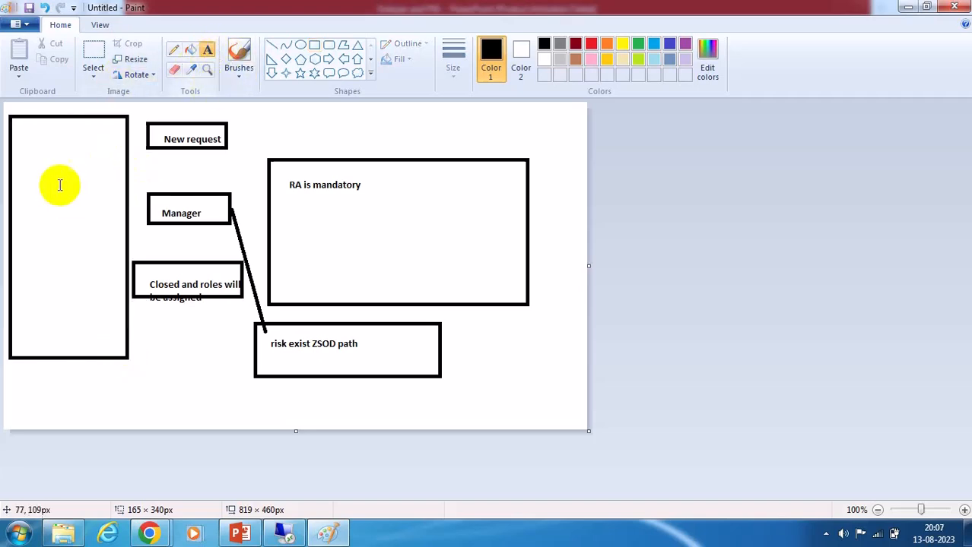
left_click_drag(17, 129, 120, 344)
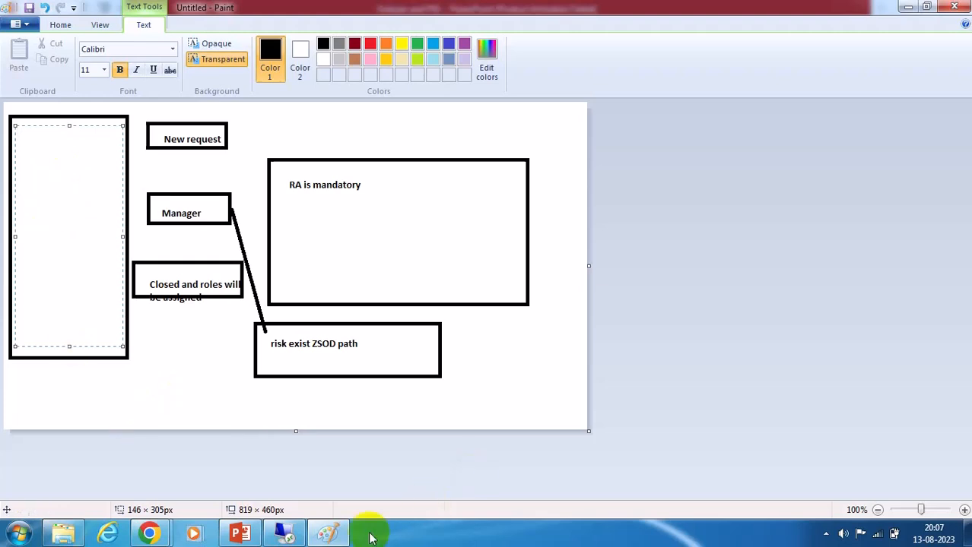
Review the MSMP Maintain Paths, Maintain Stages and Maintain Route Mapping slides in the presentation.
left_click(285, 533)
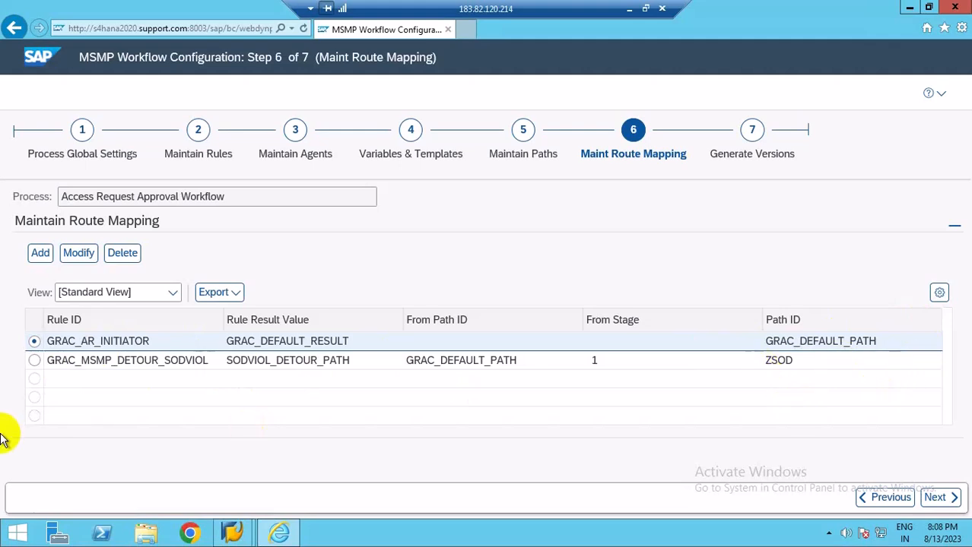
left_click(629, 8)
left_click(239, 533)
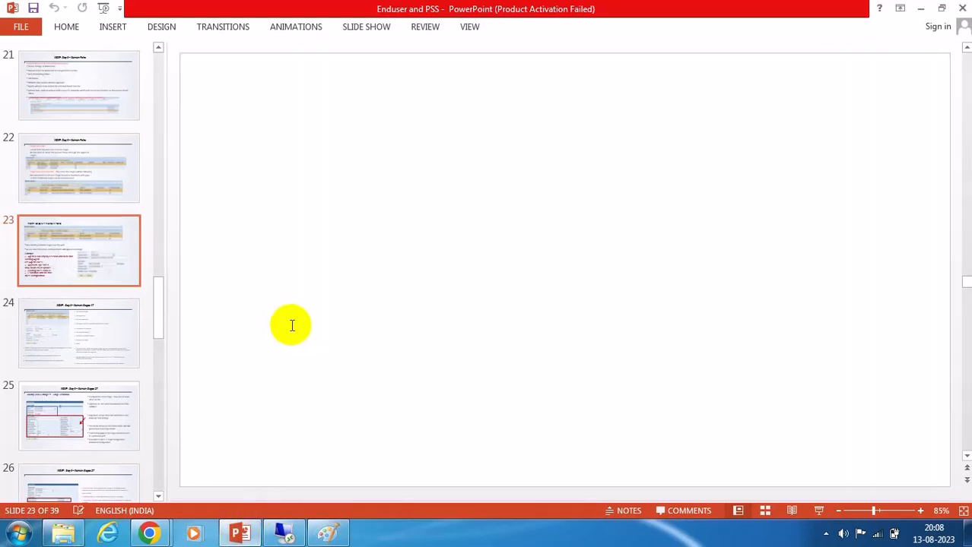
scroll(69, 255, "up", 5)
scroll(69, 255, "up", 5)
scroll(69, 256, "down", 5)
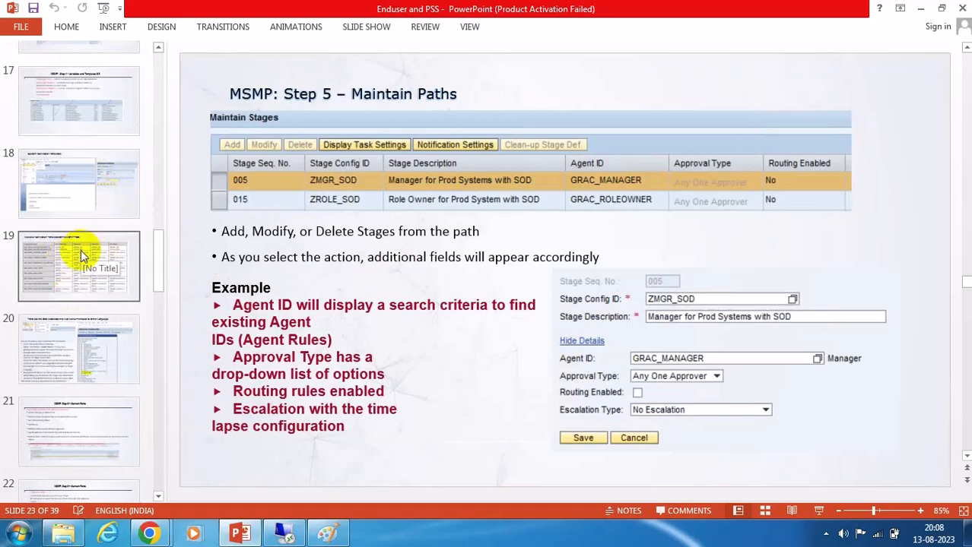
scroll(76, 301, "down", 2)
left_click(82, 372)
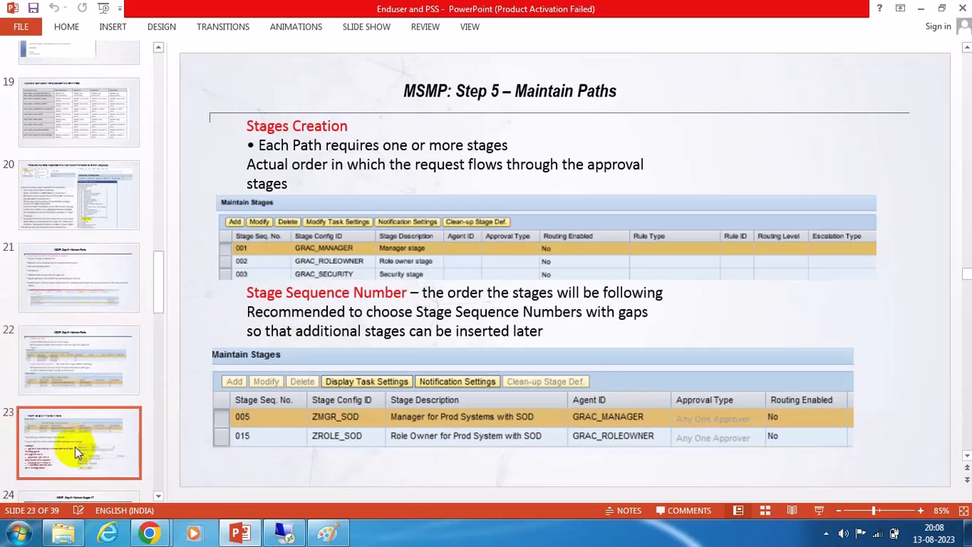
left_click(71, 450)
scroll(109, 334, "down", 2)
left_click(27, 365)
left_click(76, 434)
scroll(91, 311, "down", 2)
left_click(87, 387)
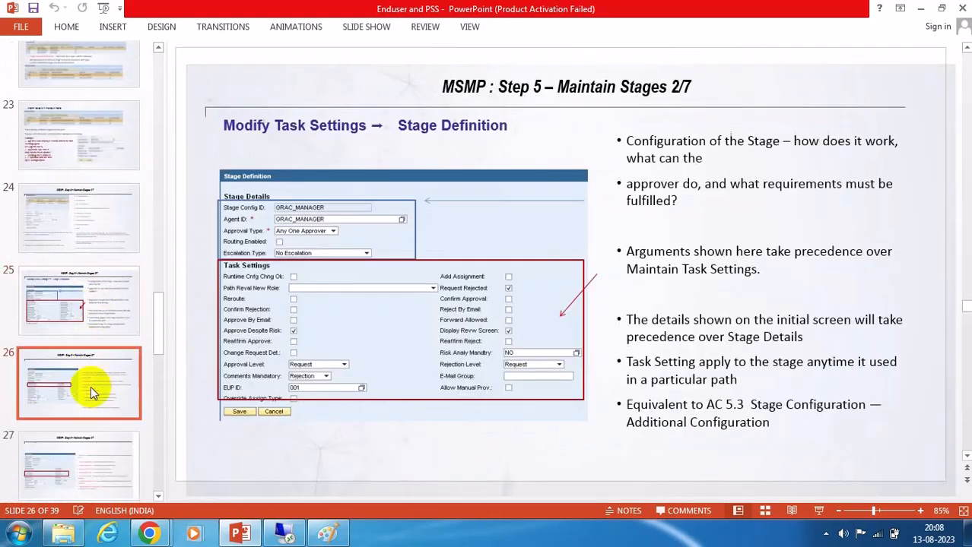
scroll(114, 273, "down", 3)
scroll(101, 302, "down", 5)
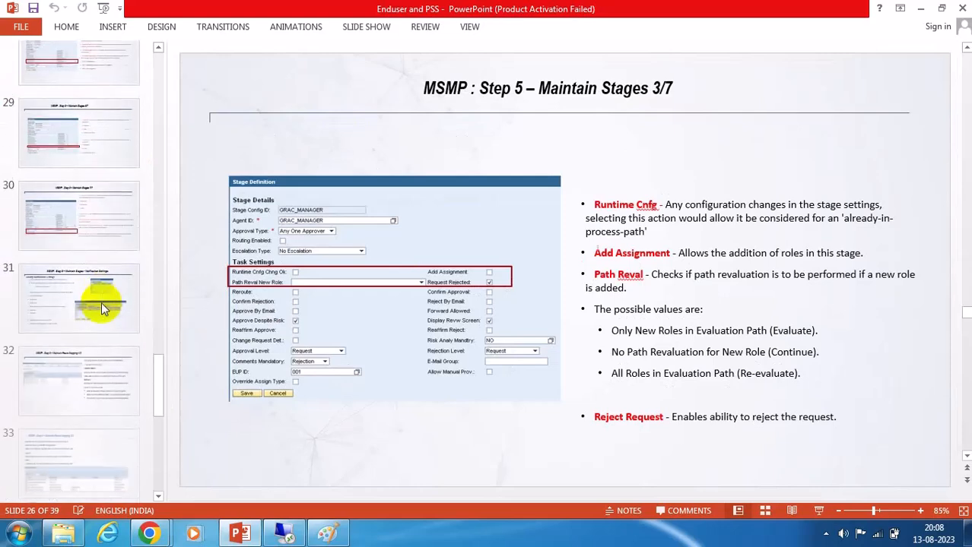
scroll(87, 373, "down", 3)
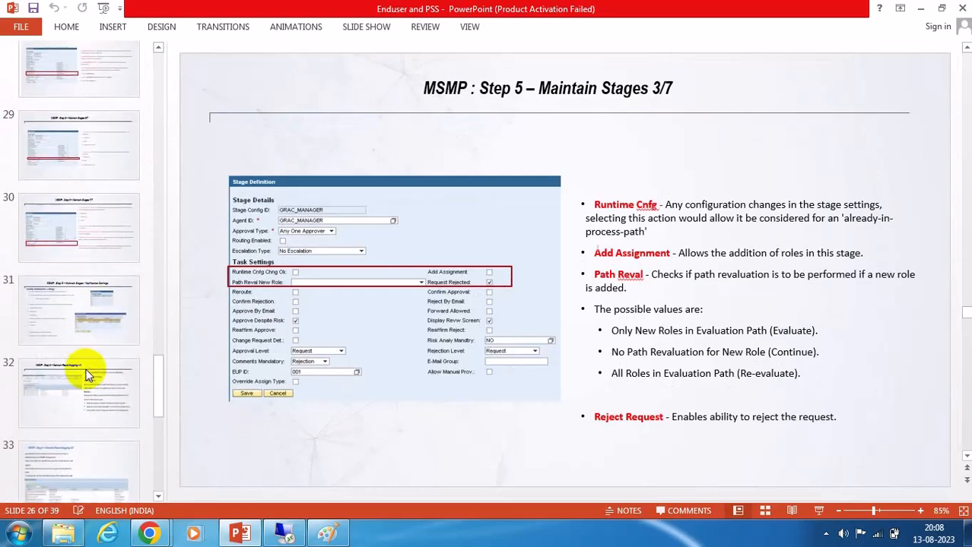
left_click(73, 368)
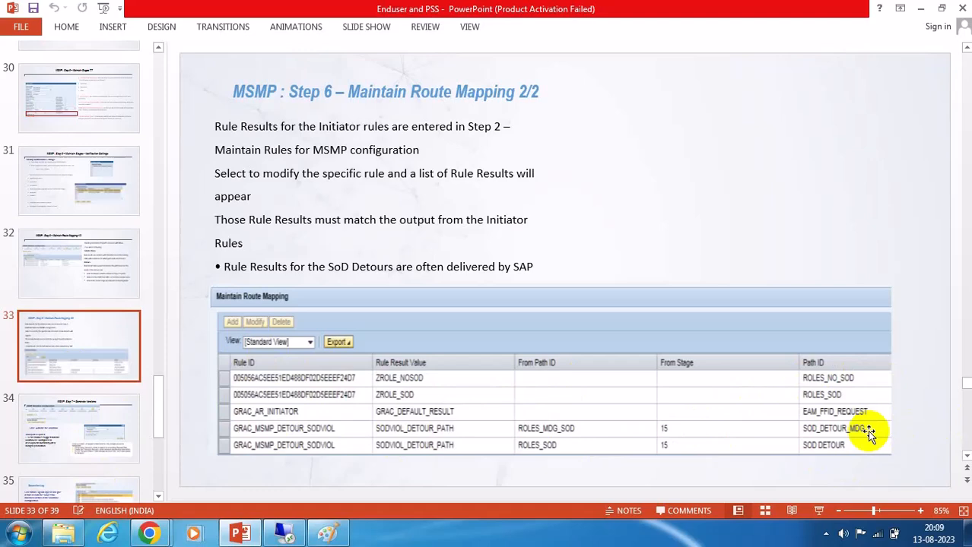
Open the Maintain Paths step of the MSMP workflow configuration and scroll through its paths.
left_click(327, 534)
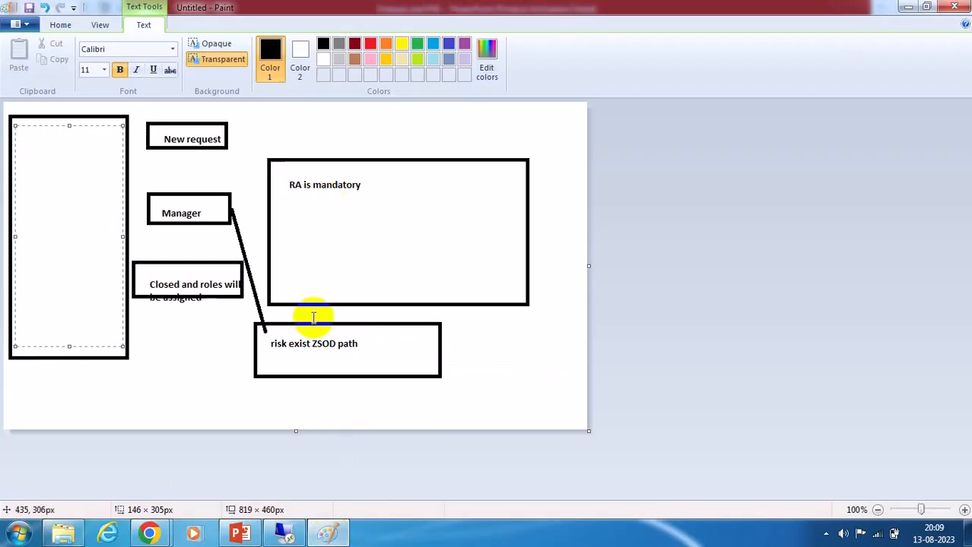
left_click(283, 532)
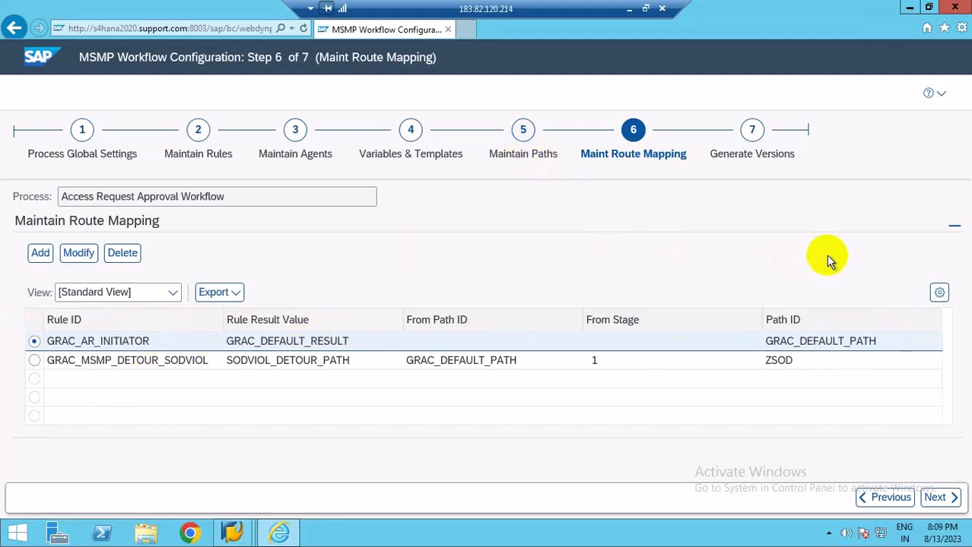
left_click(522, 154)
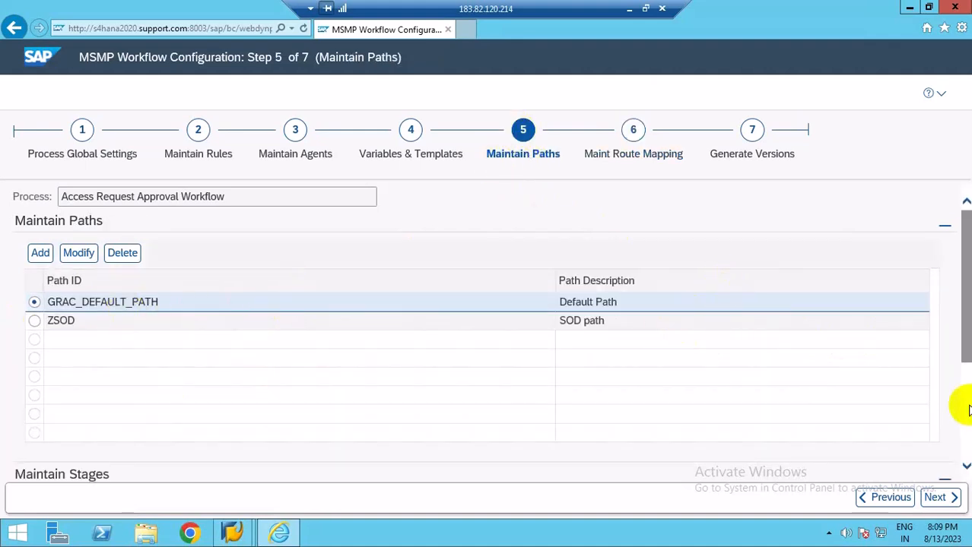
scroll(961, 406, "down", 3)
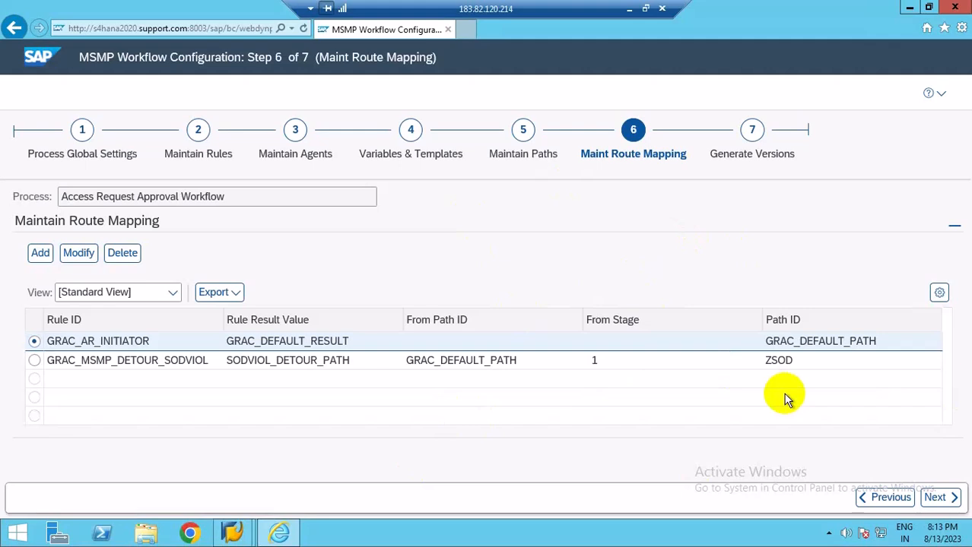
Start Excel 2013 with a blank workbook, dismissing the activation wizard and the document recovery pane.
left_click(629, 8)
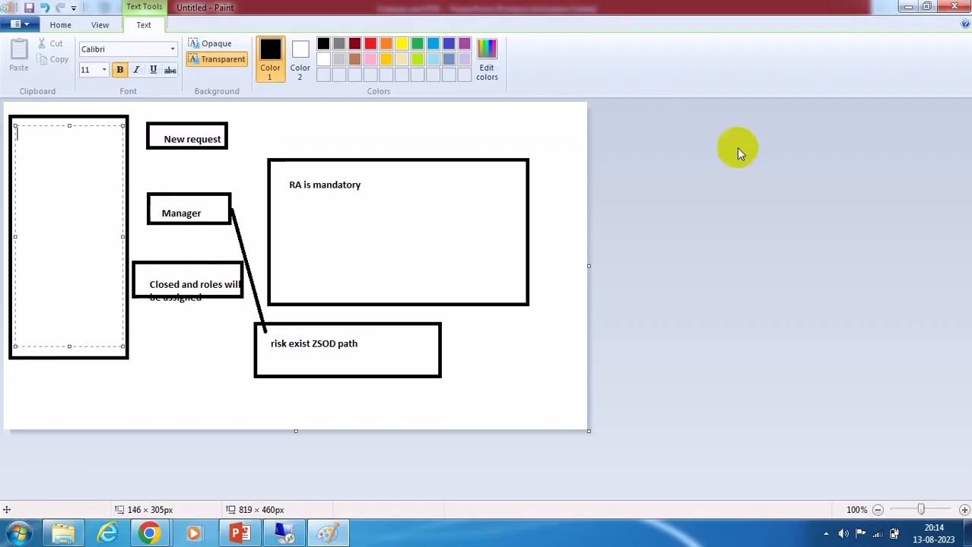
left_click(21, 536)
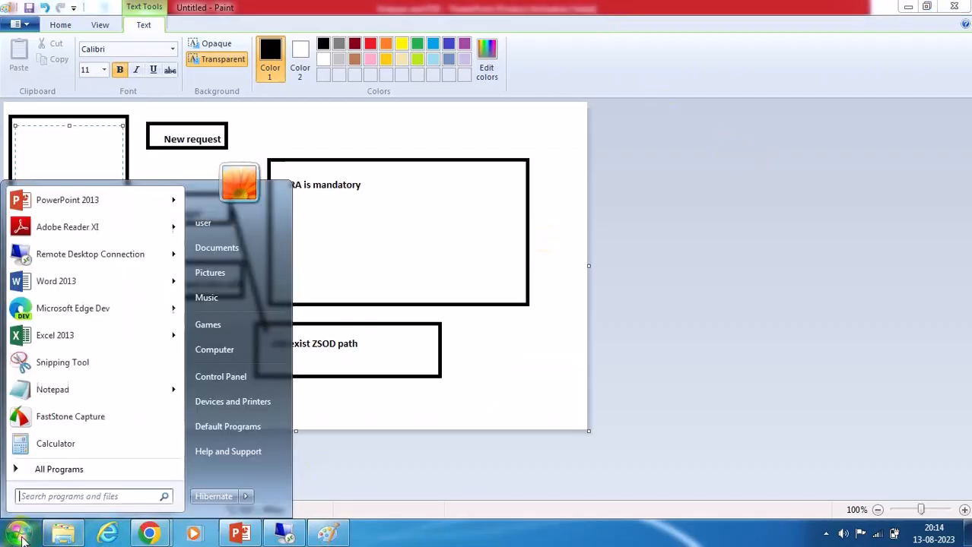
left_click(45, 336)
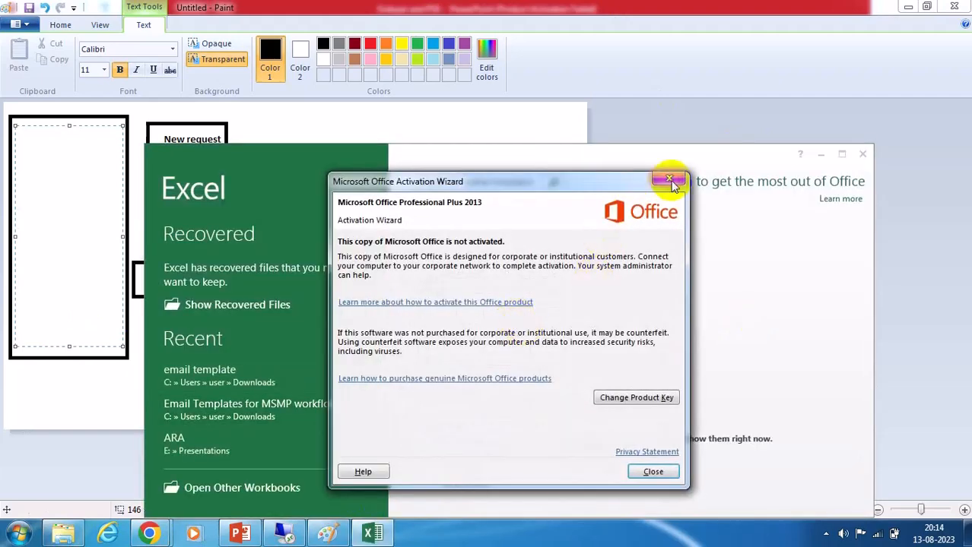
left_click(669, 183)
left_click(491, 330)
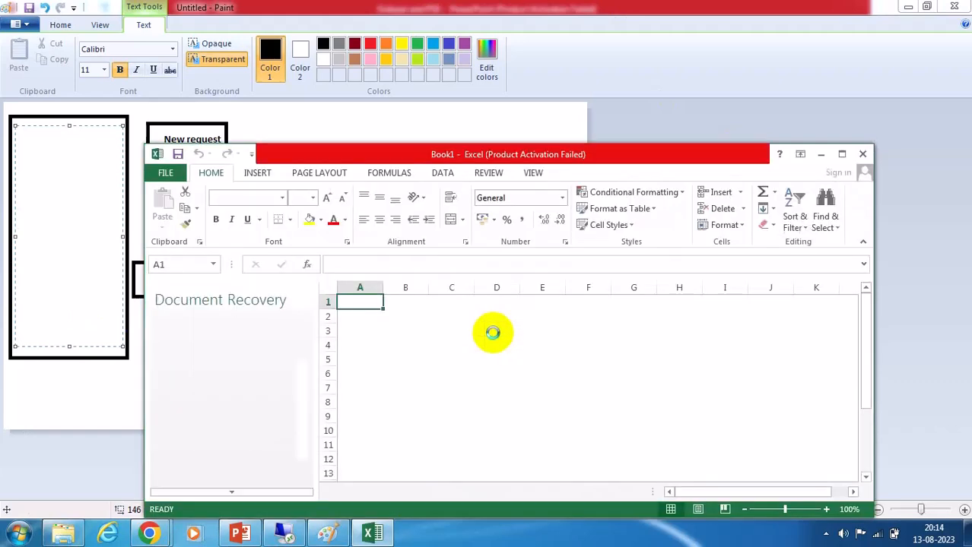
left_click(841, 154)
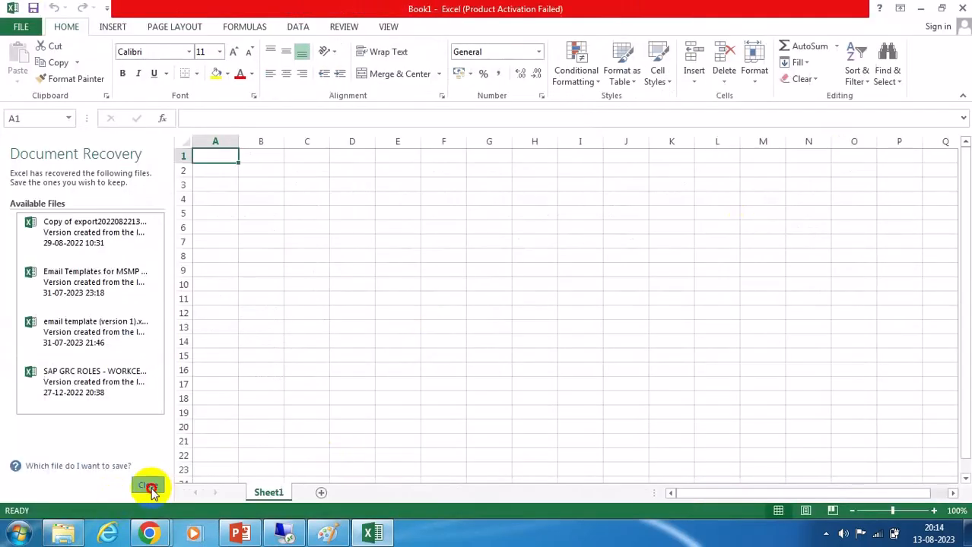
left_click(148, 486)
left_click(228, 183)
left_click(357, 219)
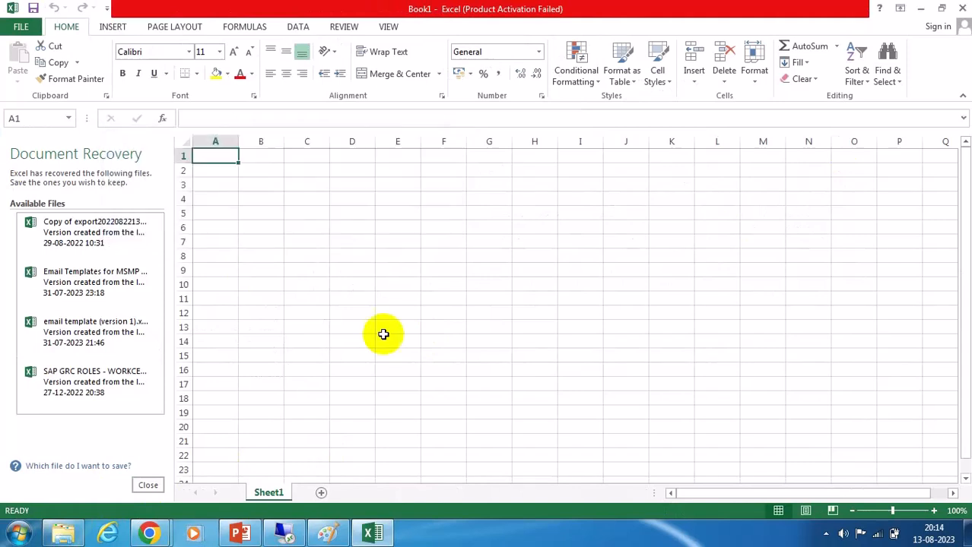
Enter the header "Request type" in cell C4 and autofit column C.
left_click(127, 201)
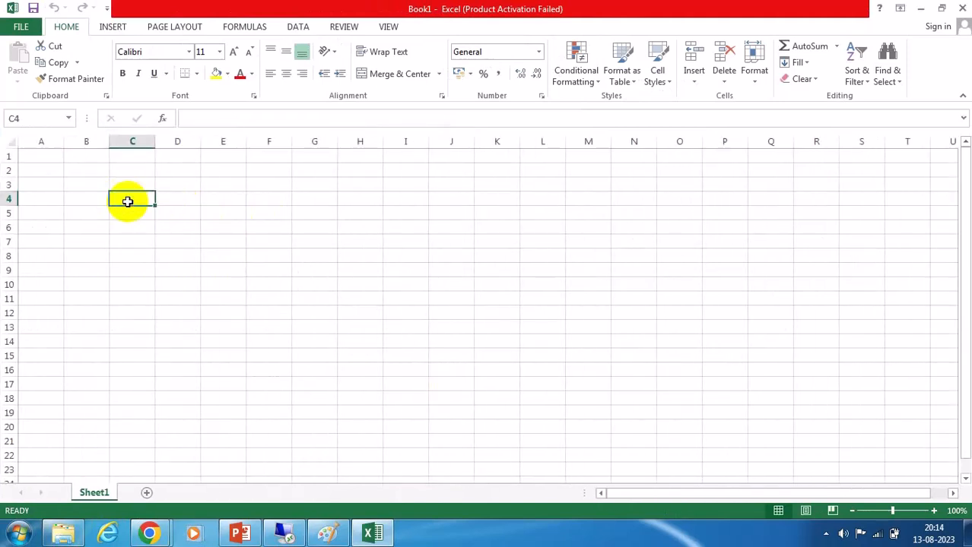
type("Req")
key("BackSpace")
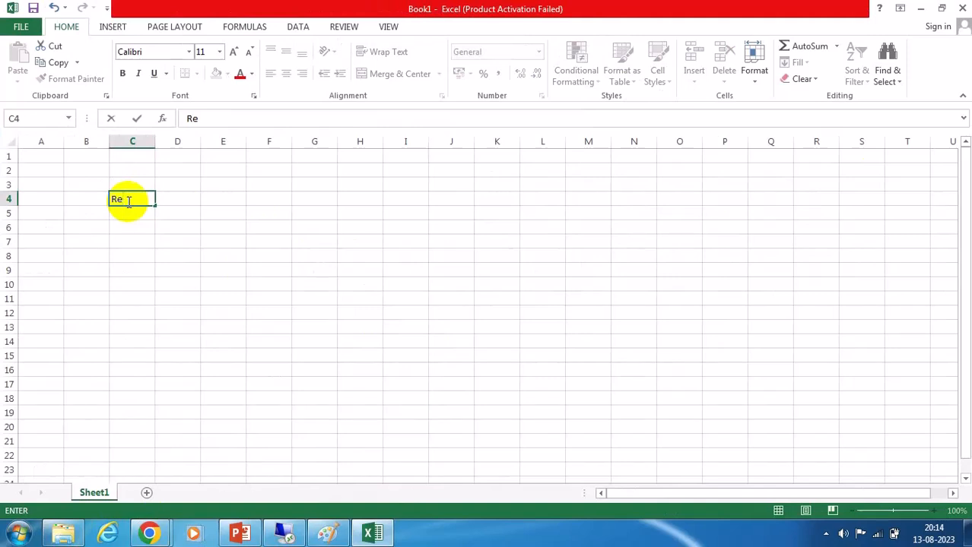
type("quest type")
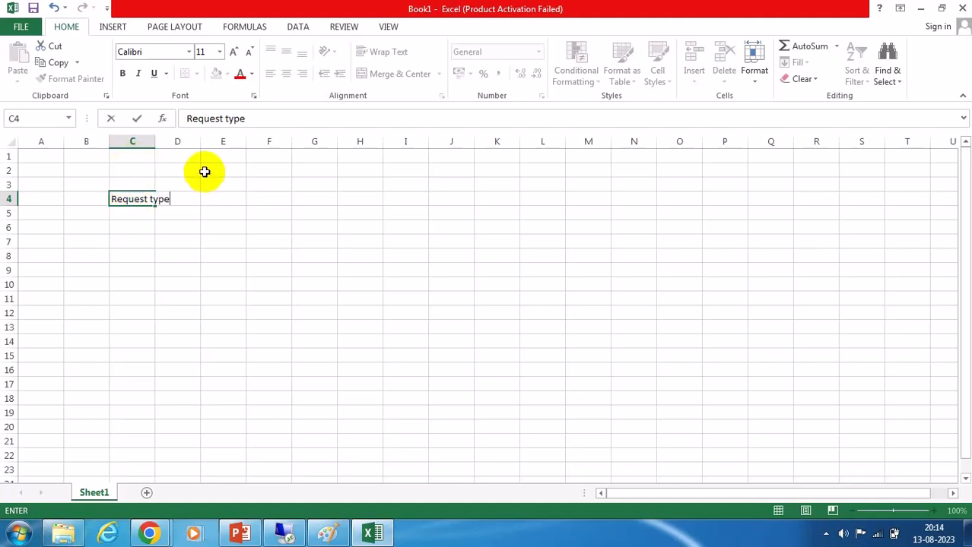
left_click(147, 141)
double_click(155, 141)
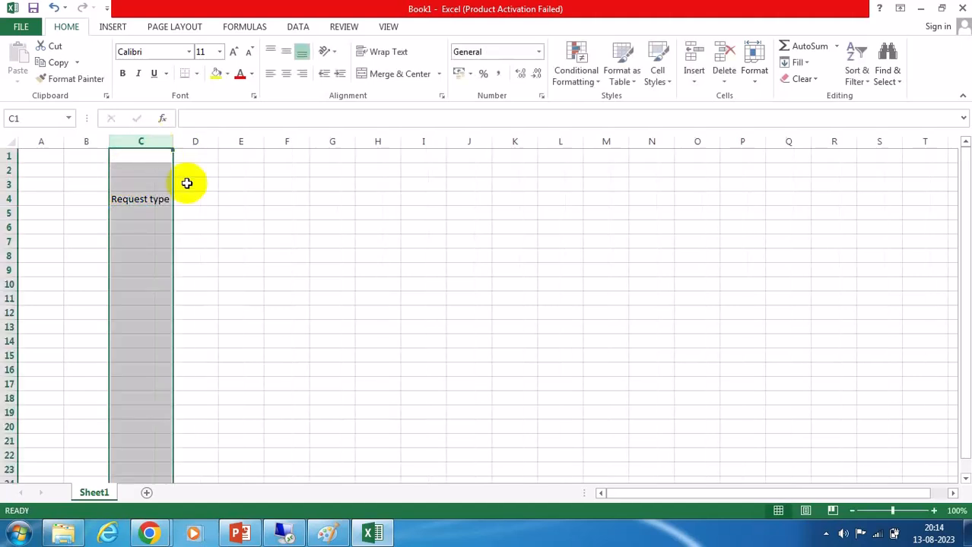
Enter the headers "Itemkey" in D4 and "Ruleresult value" in E4.
left_click(207, 198)
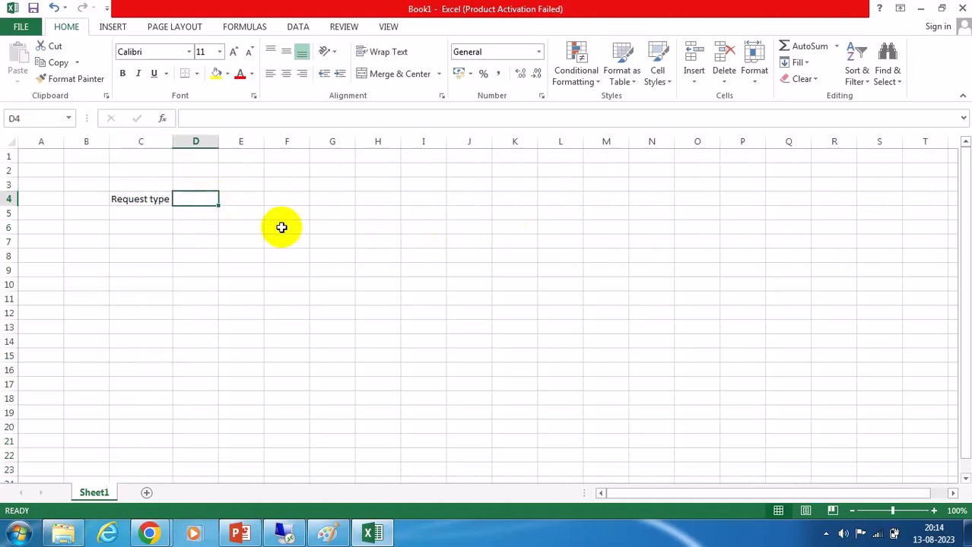
type("Itemkey")
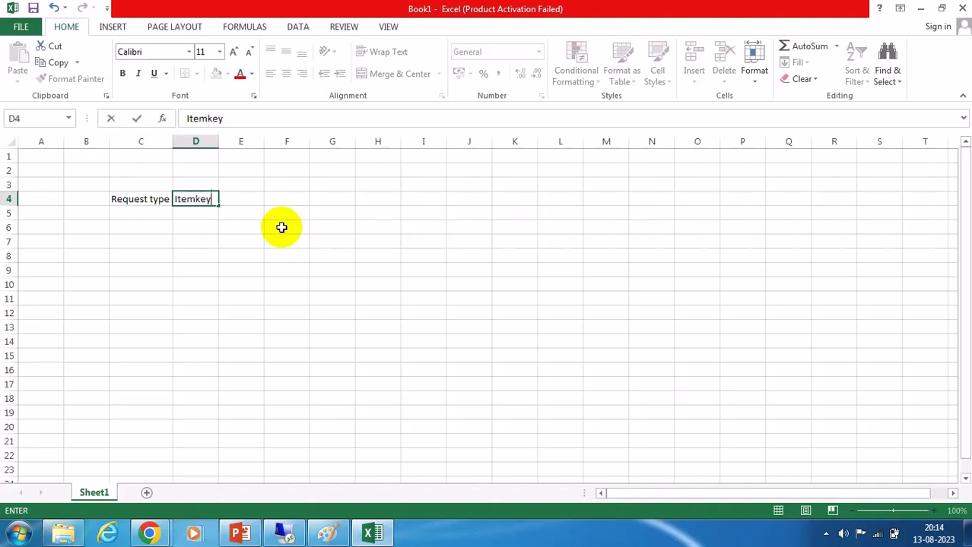
left_click(242, 199)
type("Rules")
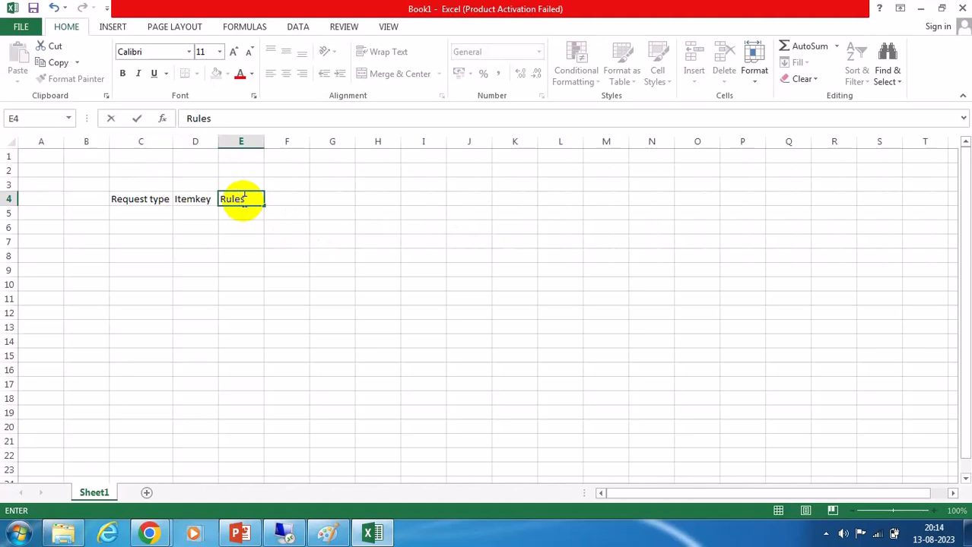
key("BackSpace")
type("result value")
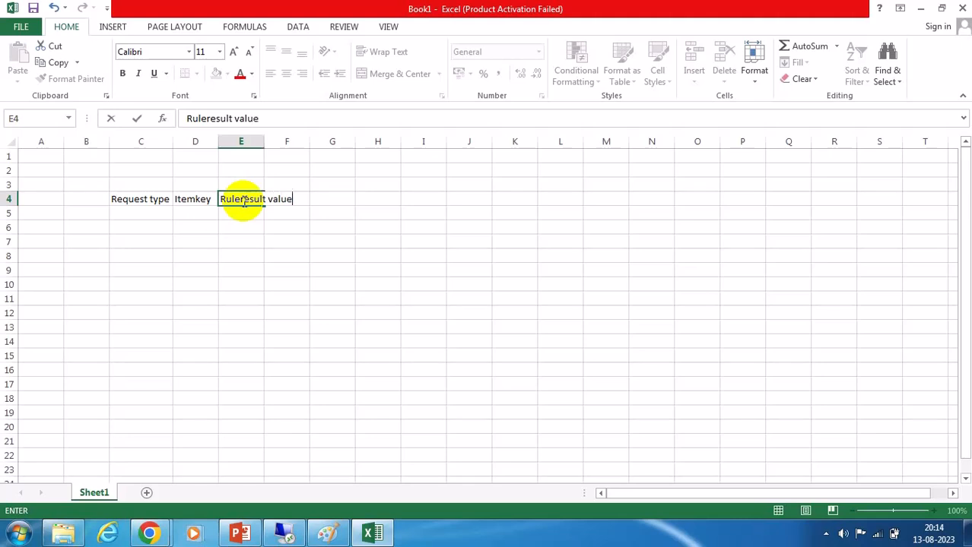
Autofit column E and enter the header "Path" in cell F4.
left_click(257, 142)
double_click(264, 141)
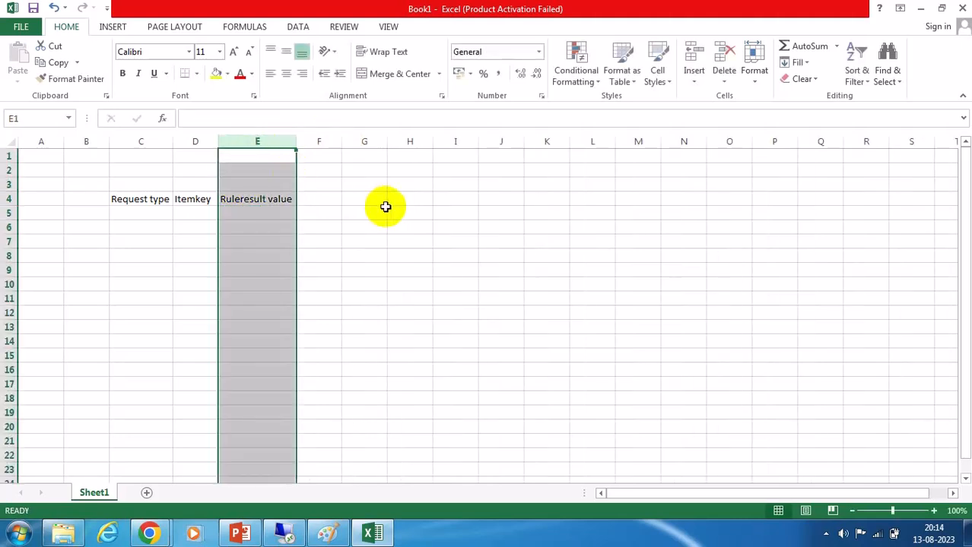
left_click(377, 208)
left_click(324, 201)
type("Path")
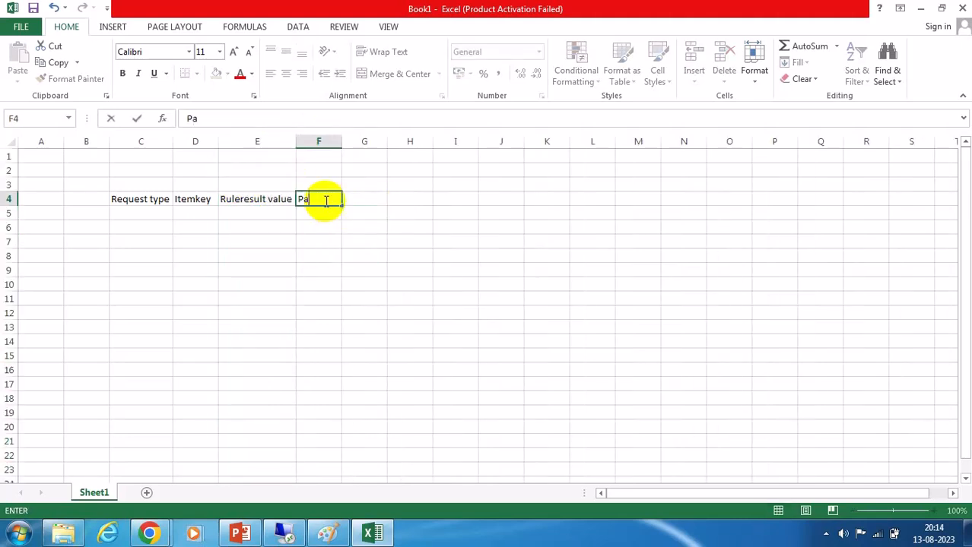
left_click(364, 259)
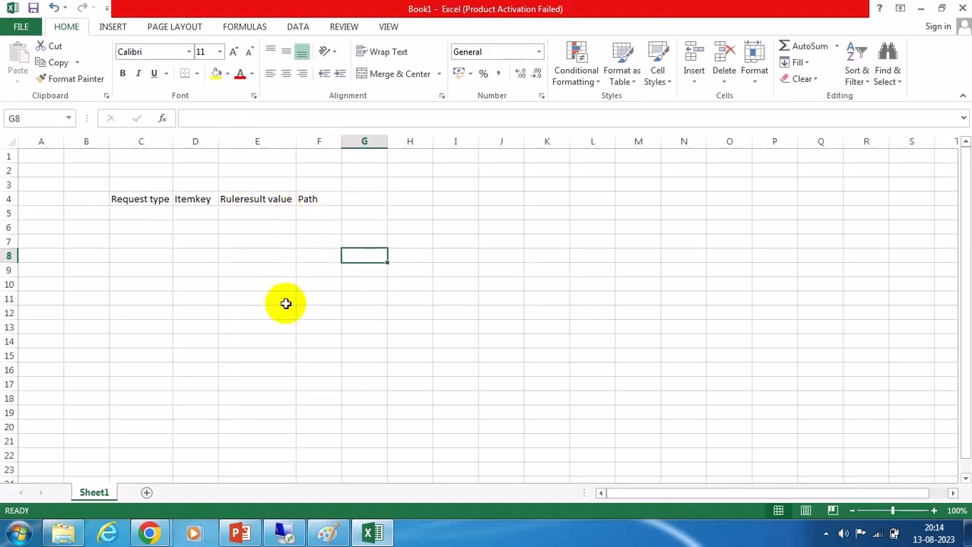
Enter the header "S.NO" in cell B4.
left_click(93, 199)
type("S")
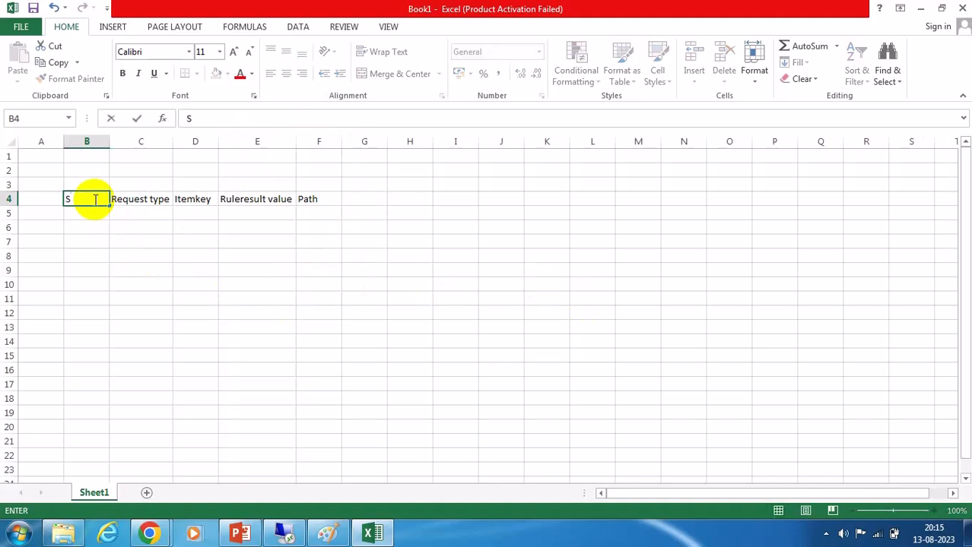
type(".NO")
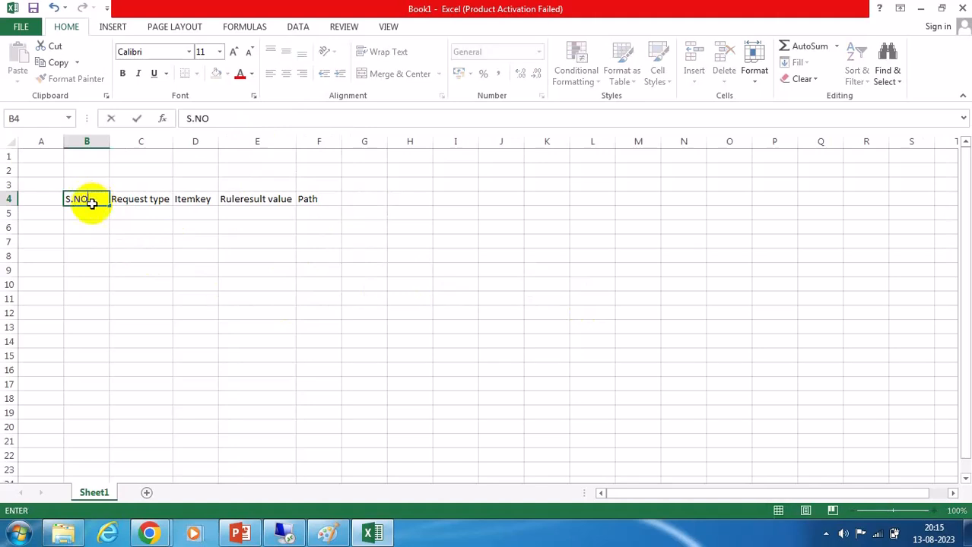
Enter serial number 1 in B5 and request type 001 in C5.
left_click(216, 256)
left_click(86, 215)
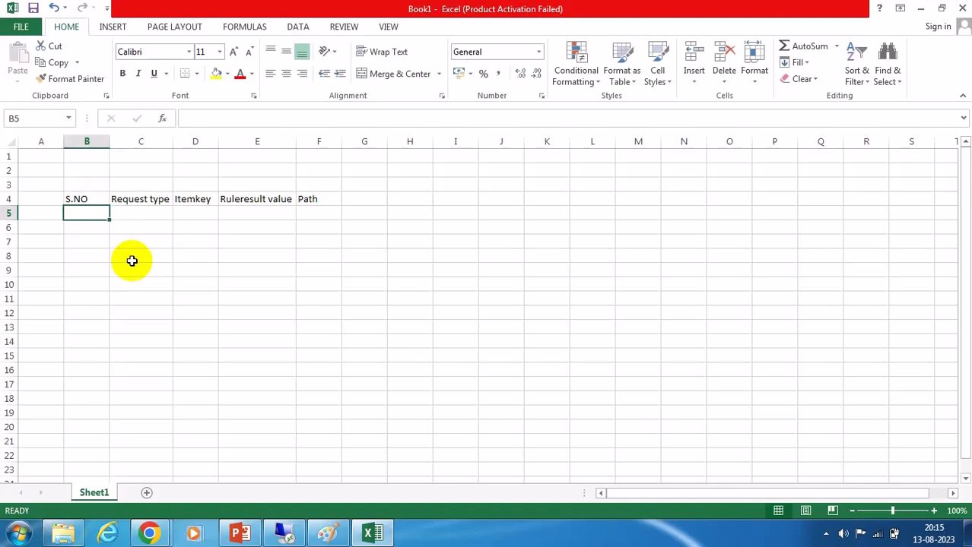
type("1")
left_click(134, 213)
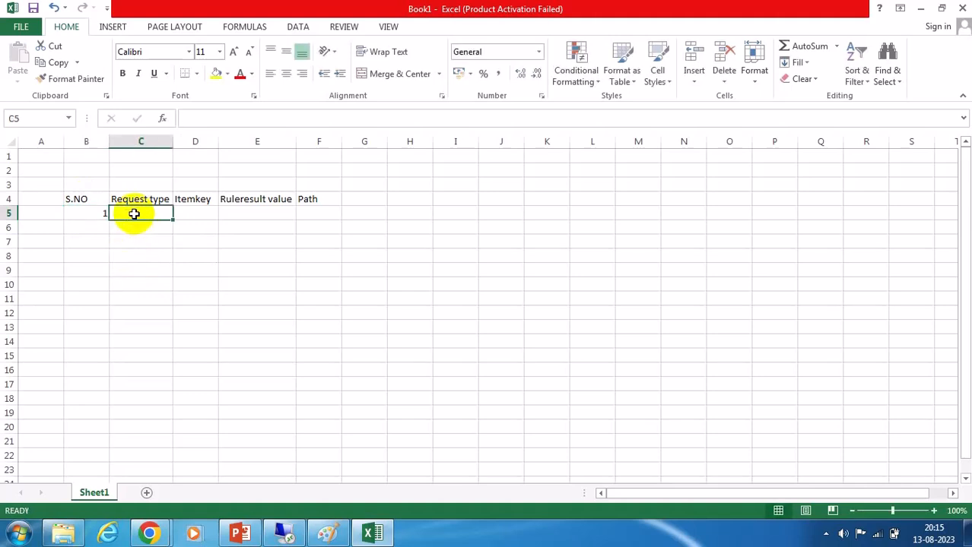
type("001")
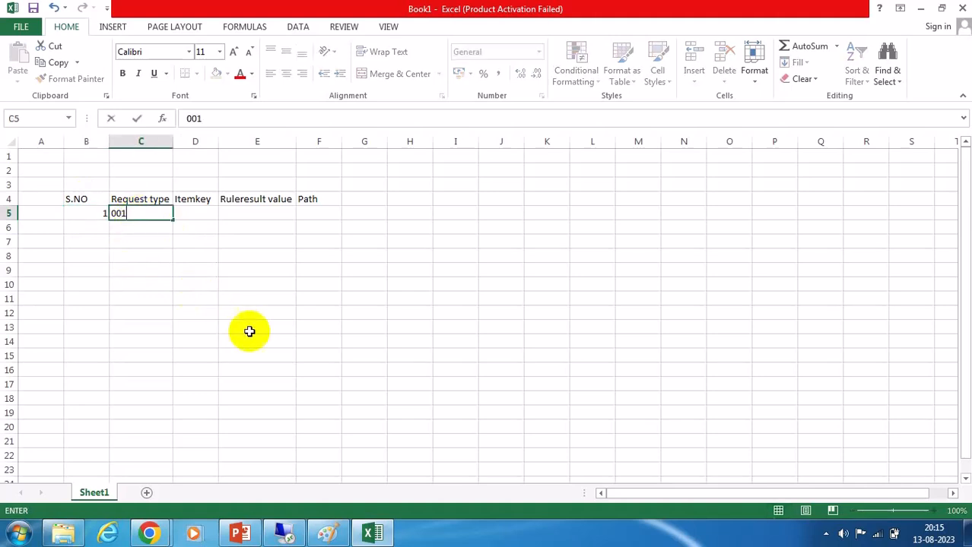
left_click(276, 370)
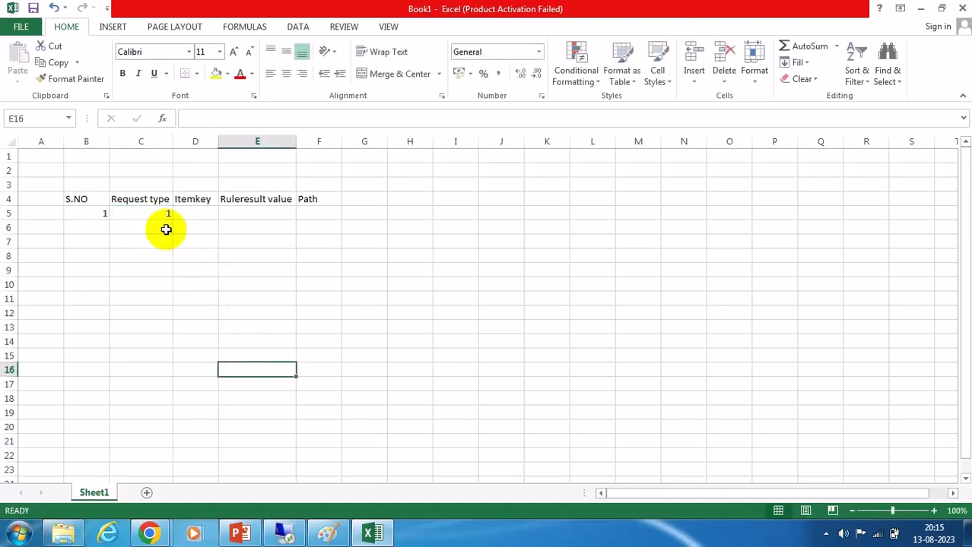
Enter the item key CREATE in cell D5.
left_click(199, 214)
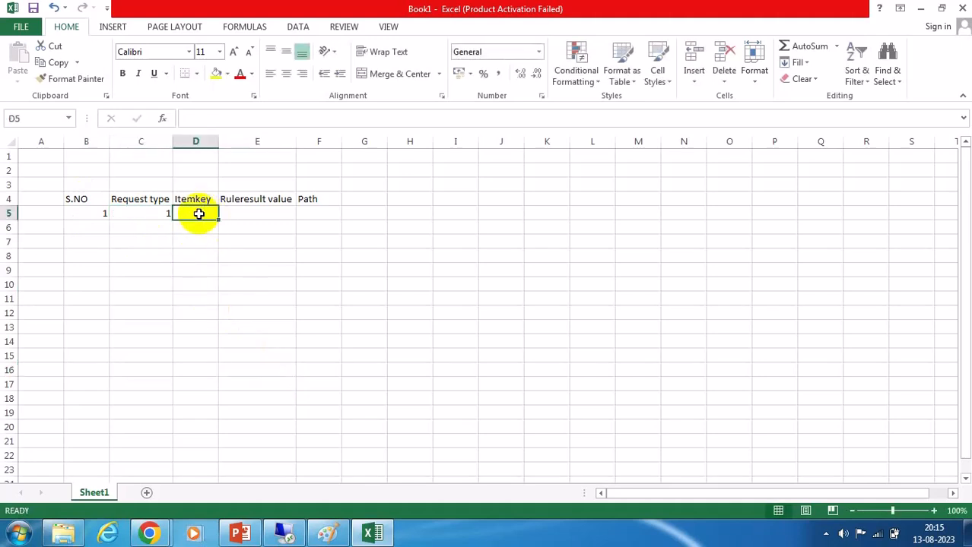
type("CREATE")
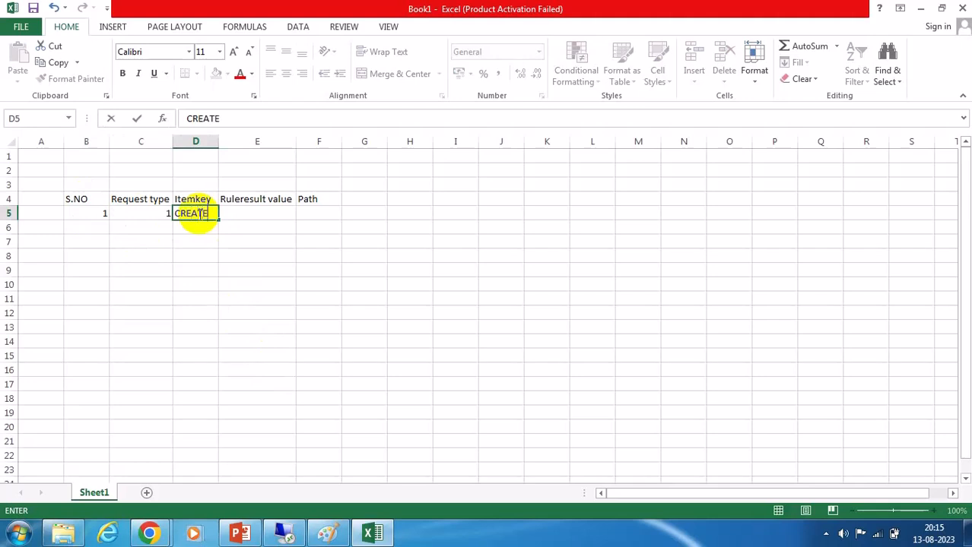
left_click(252, 216)
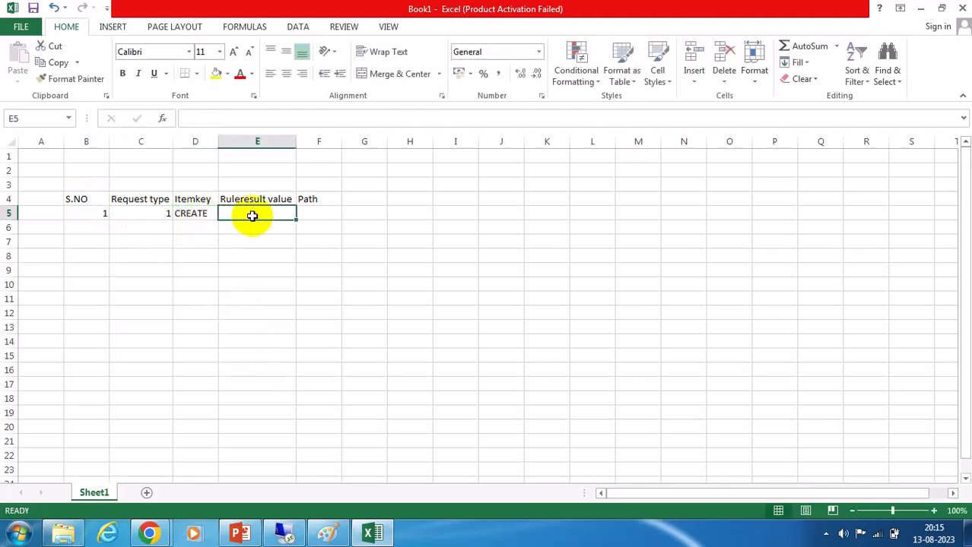
Enter "Defaut rule result" as the rule result value in cell E5.
type("dEFAULT")
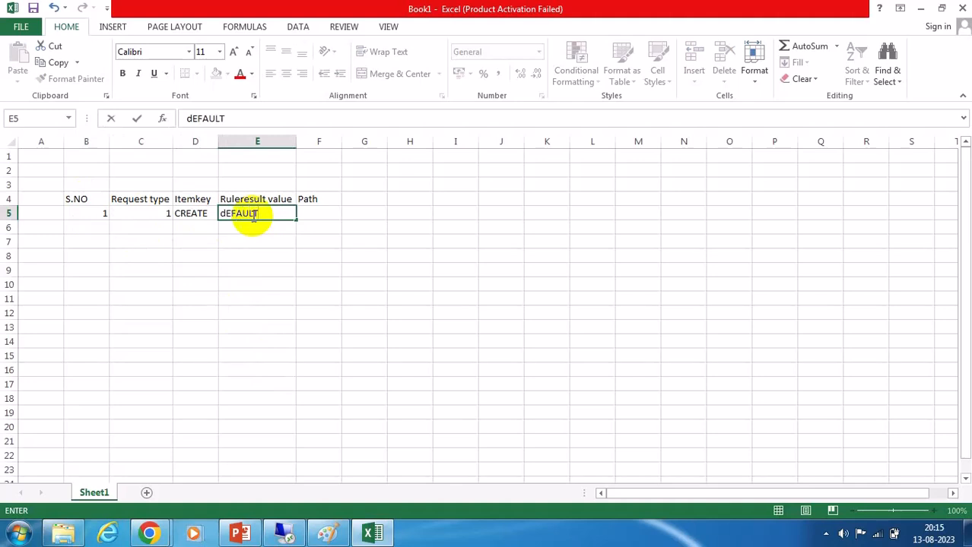
key("BackSpace")
key("BackSpace")
key("BackSpace")
key("BackSpace")
key("BackSpace")
key("BackSpace")
key("BackSpace")
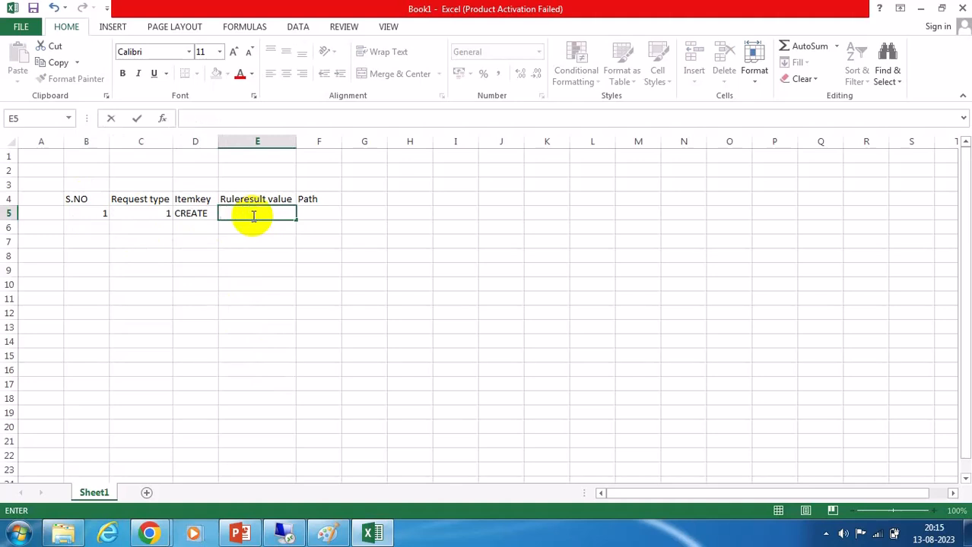
type("Defaut rule set")
key("BackSpace")
key("BackSpace")
key("BackSpace")
type("result")
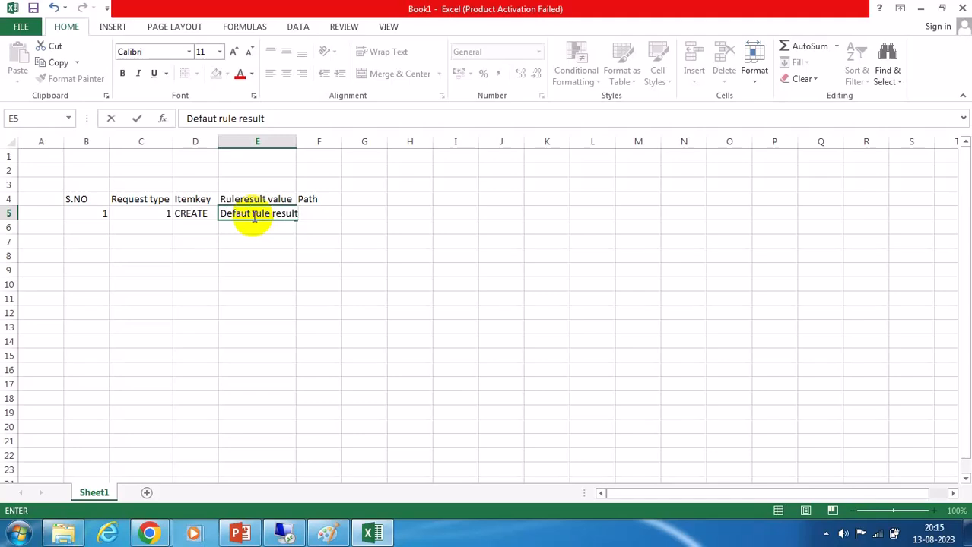
key("Return")
left_click(346, 299)
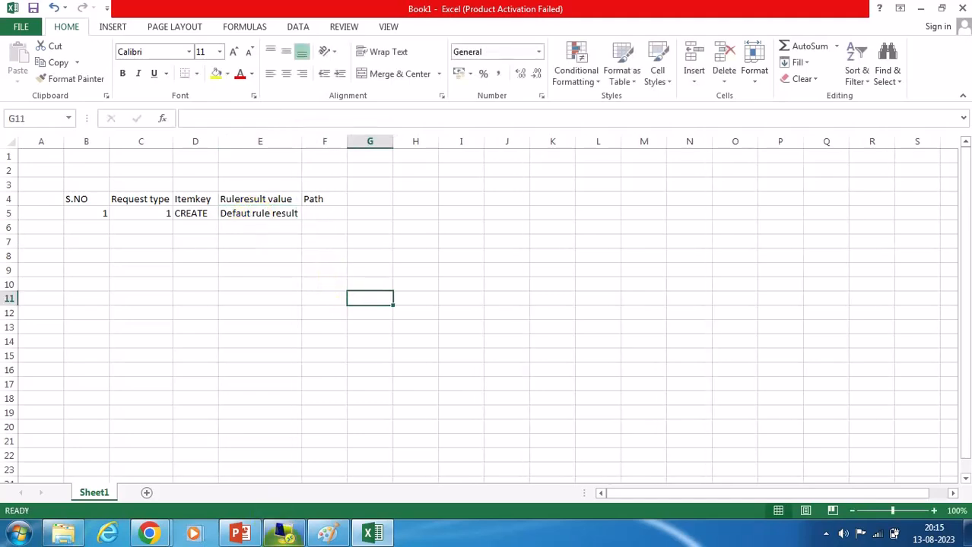
Switch to the SAP route mapping and check the path ID of the GRAC_AR_INITIATOR mapping.
left_click(283, 532)
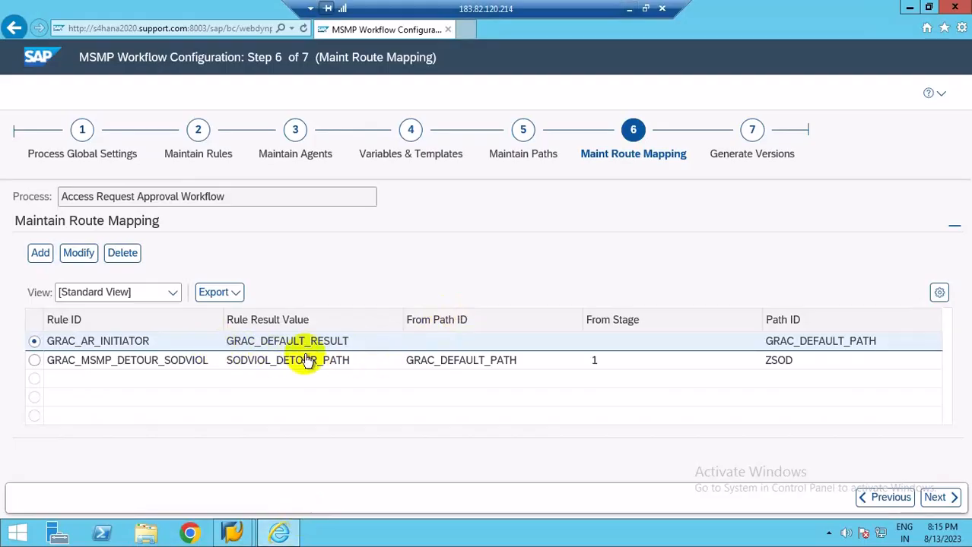
left_click(761, 340)
left_click_drag(760, 341, 874, 344)
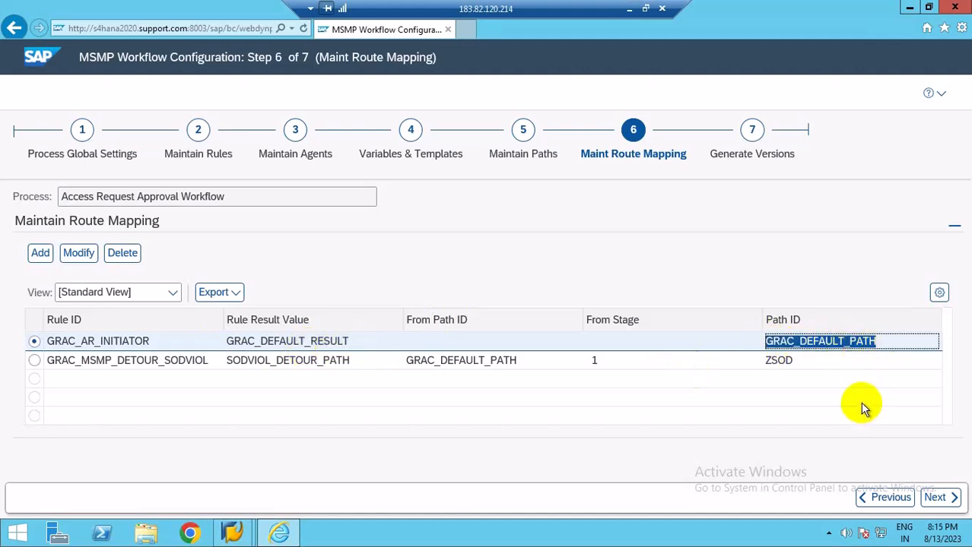
left_click(629, 8)
Enter "Default Path" in cell F5 and autofit column F.
left_click(316, 213)
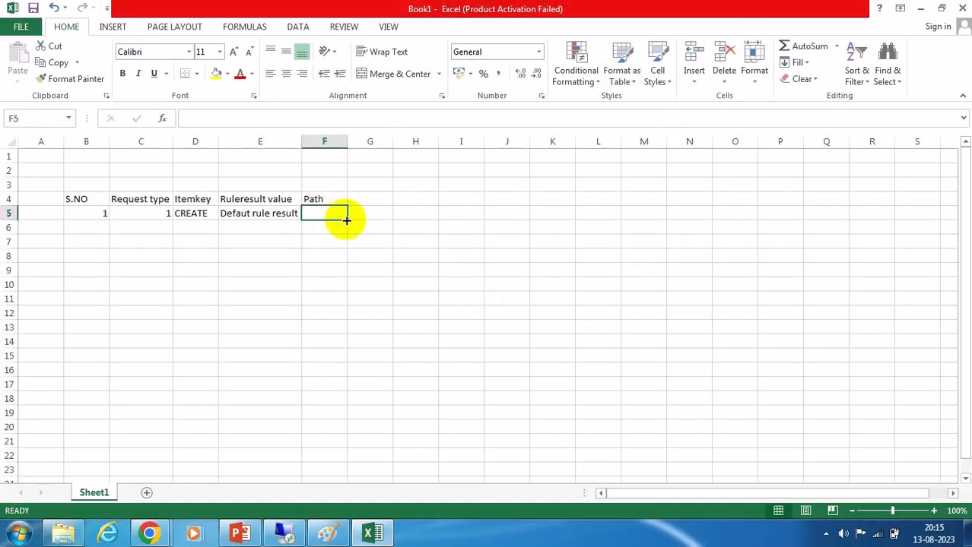
type("Default")
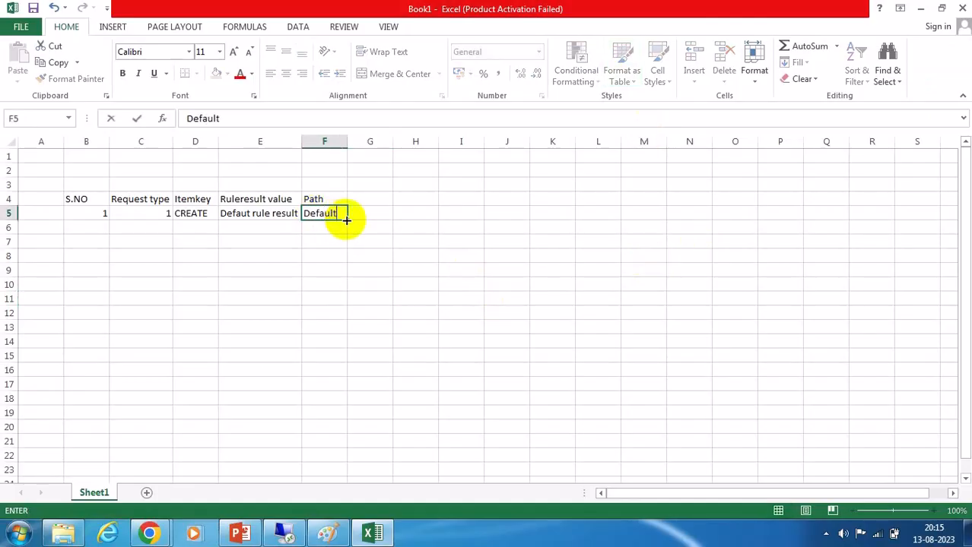
type(" Path")
double_click(348, 142)
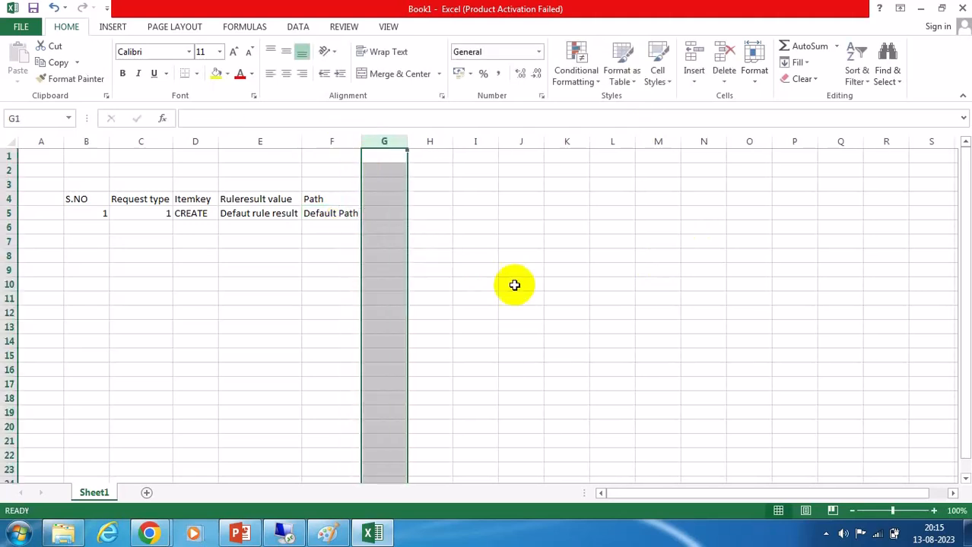
left_click(521, 284)
Enter serial number 2 in B6 and request type 2 in C6.
left_click(260, 214)
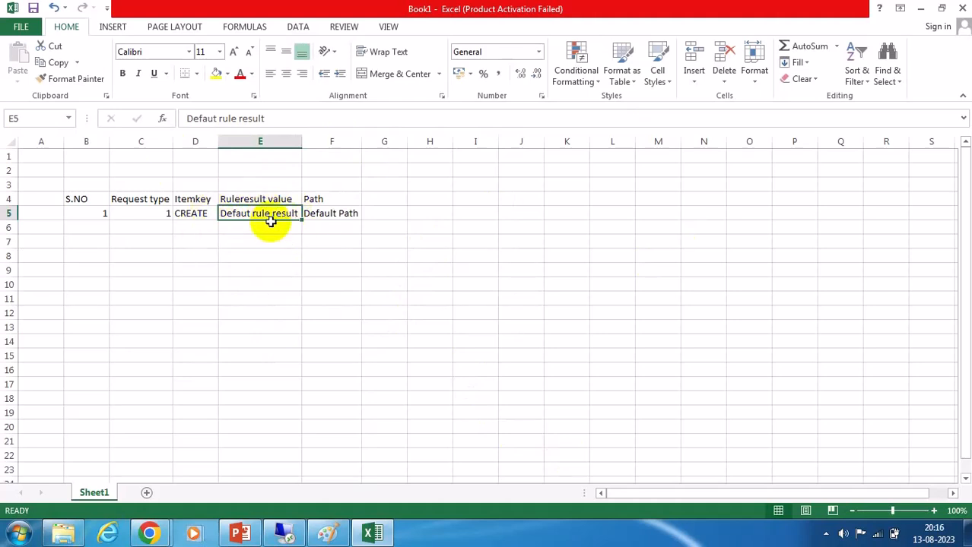
left_click(343, 215)
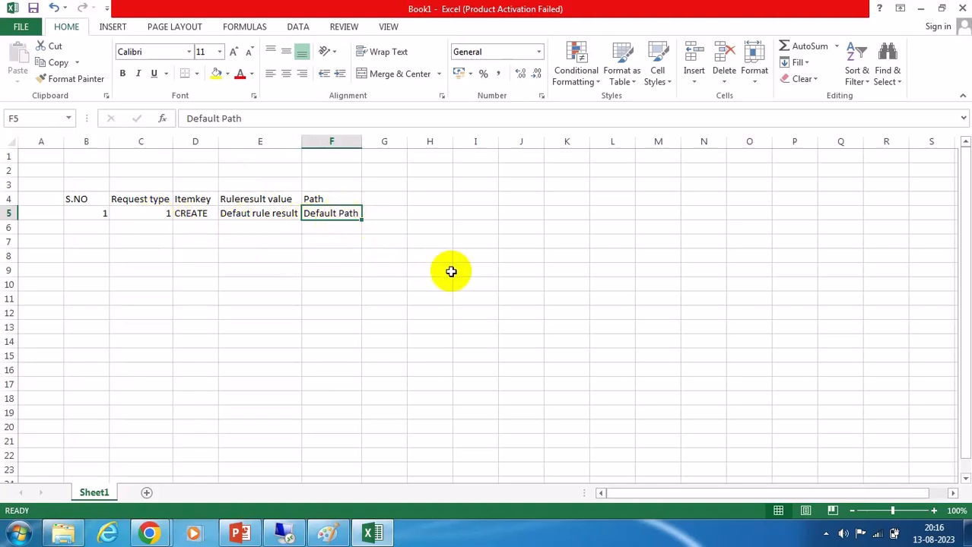
left_click(97, 225)
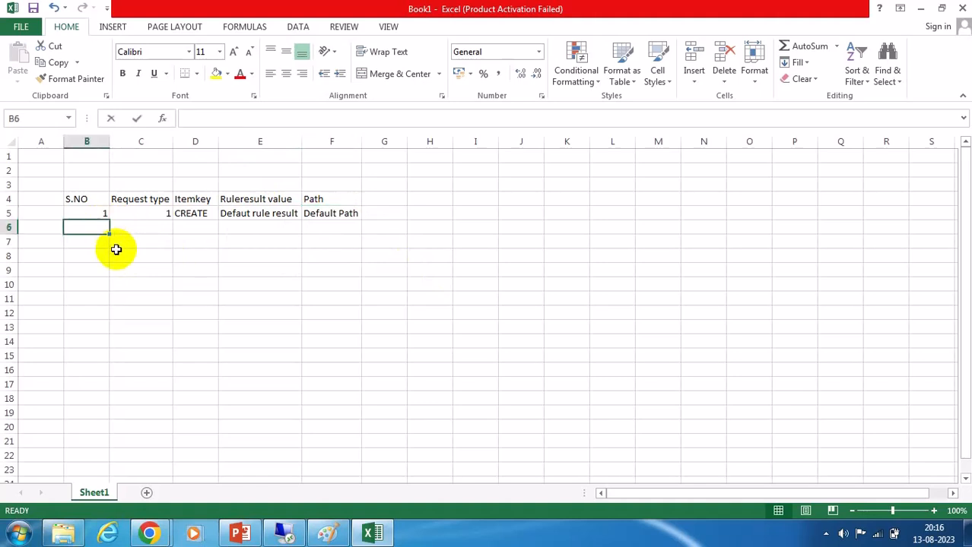
type("2")
left_click(163, 228)
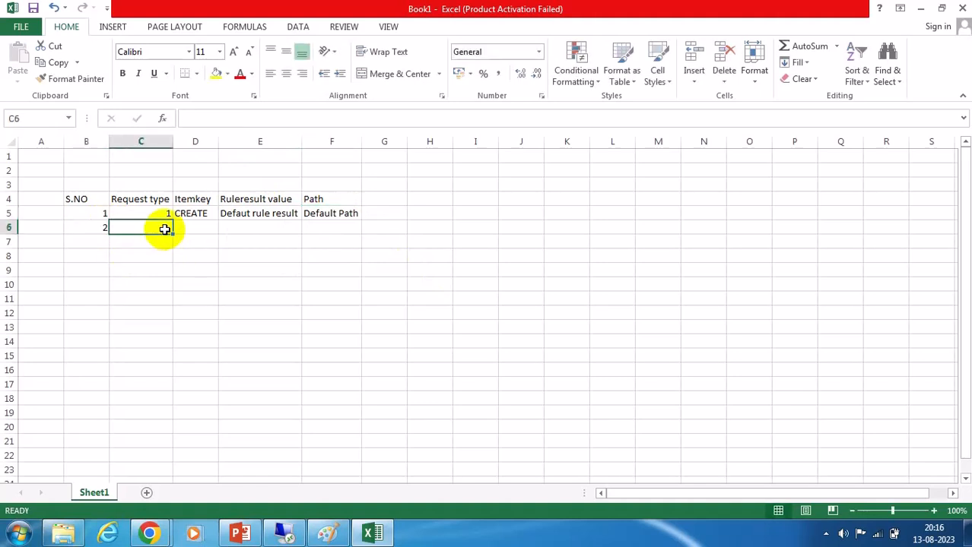
type("2")
left_click(274, 310)
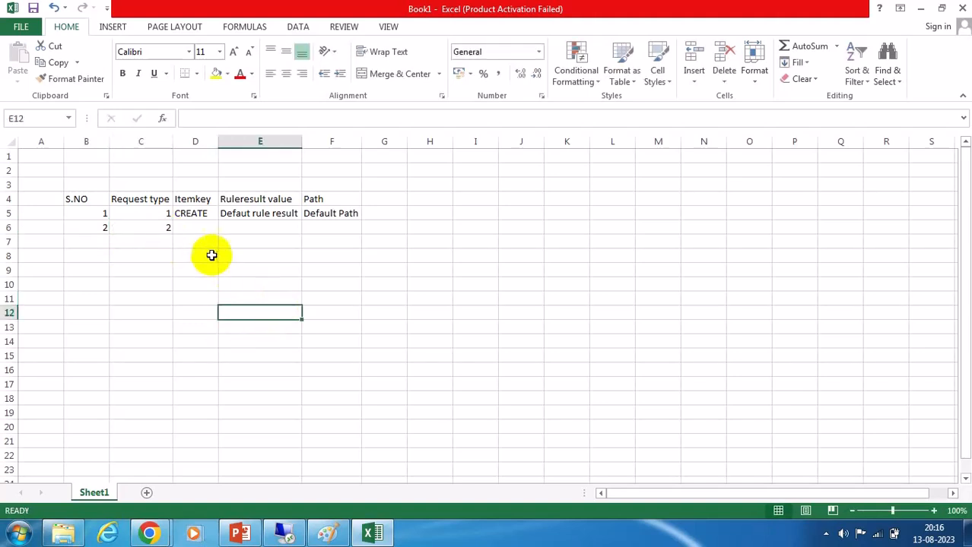
Enter the item key change in D6 and copy row 5's rule result and path into row 6.
left_click(194, 229)
type("change")
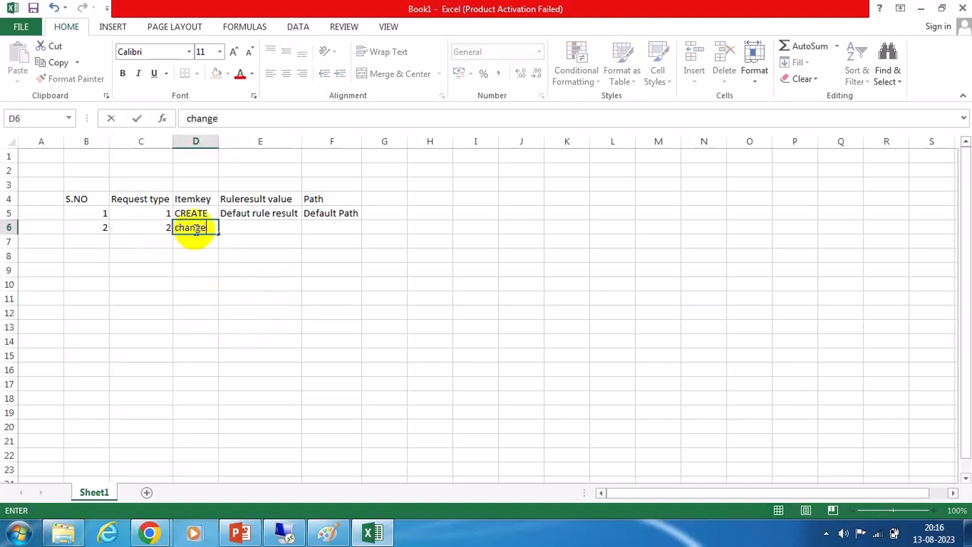
left_click_drag(259, 217, 315, 213)
key("ctrl+c")
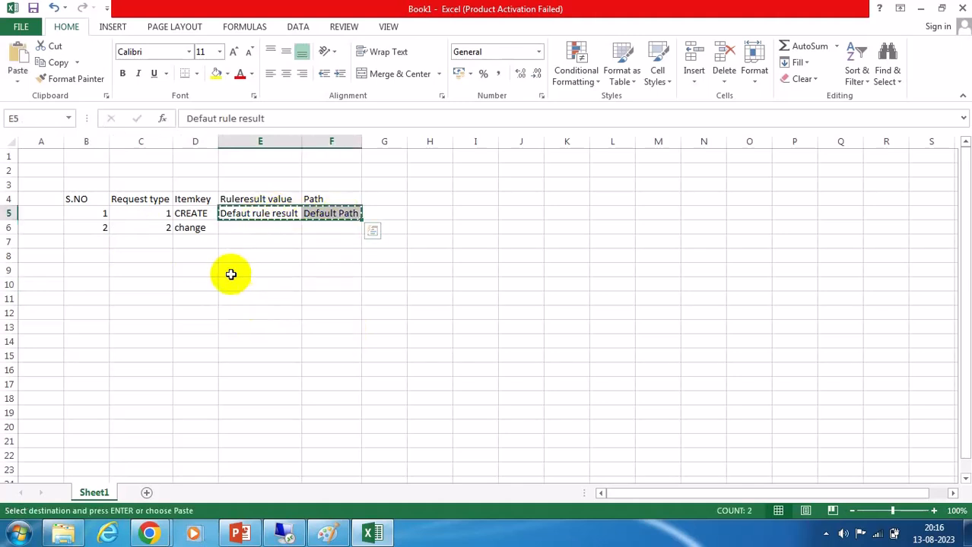
left_click(225, 227)
key("ctrl+v")
left_click(395, 339)
key("Escape")
Fill row 7 with serial number 3, request type 6 and item key FFID.
left_click(103, 241)
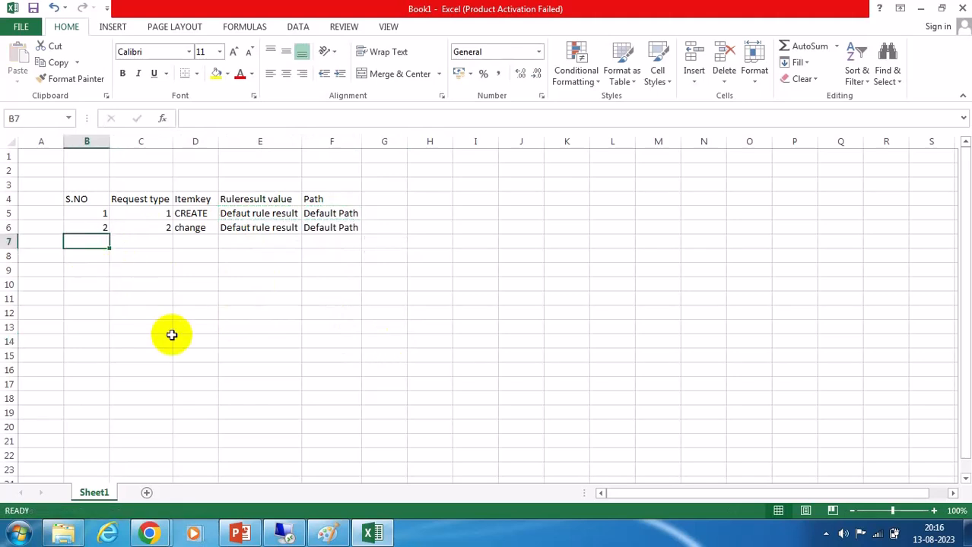
type("3")
key("Tab")
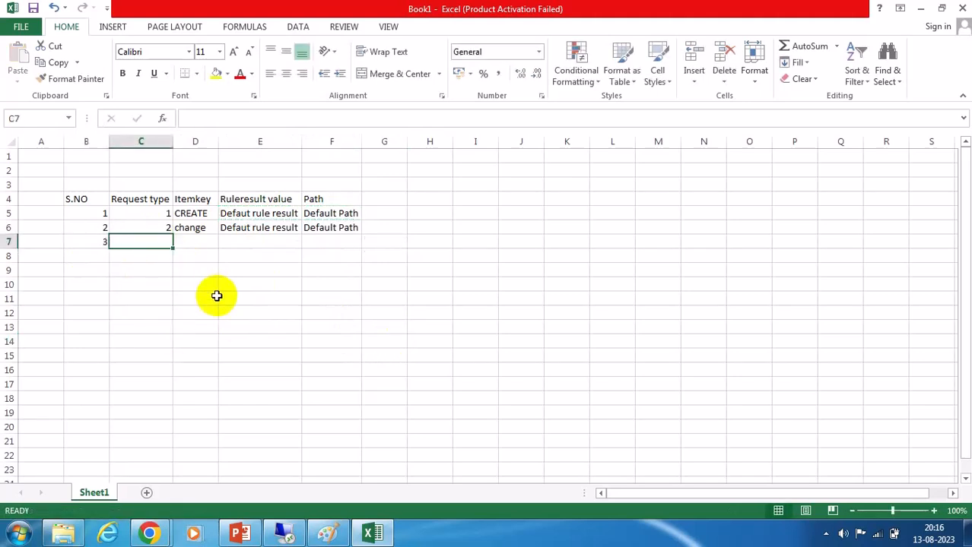
type("6")
left_click(190, 240)
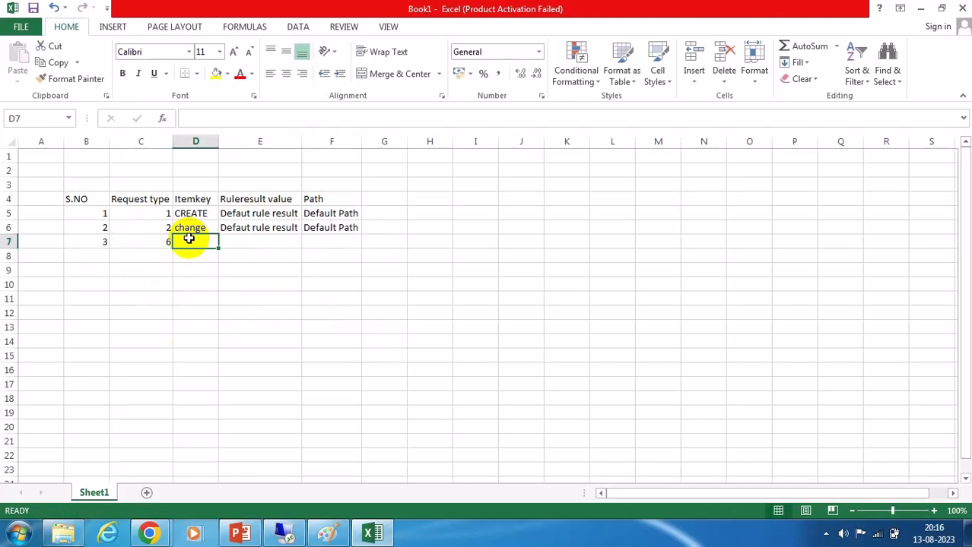
type("FFID")
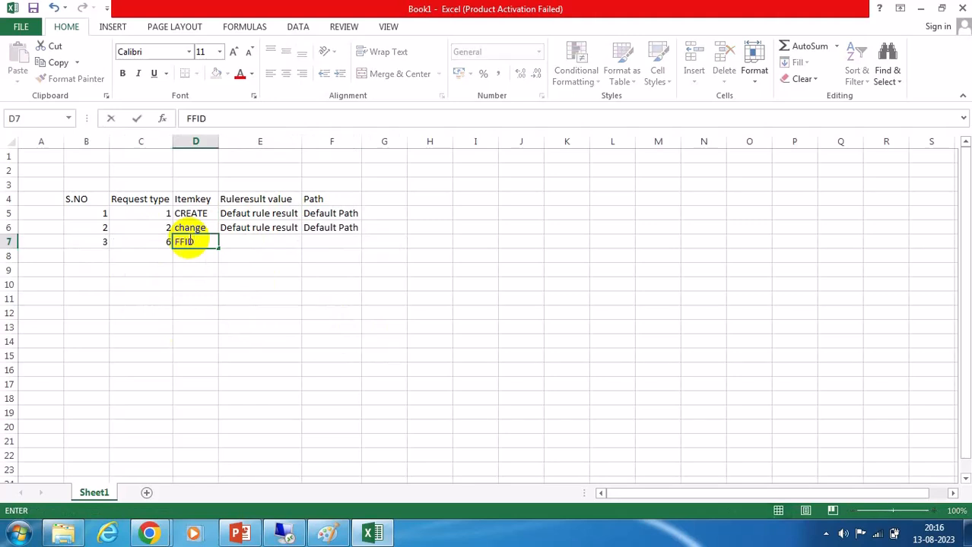
left_click(296, 283)
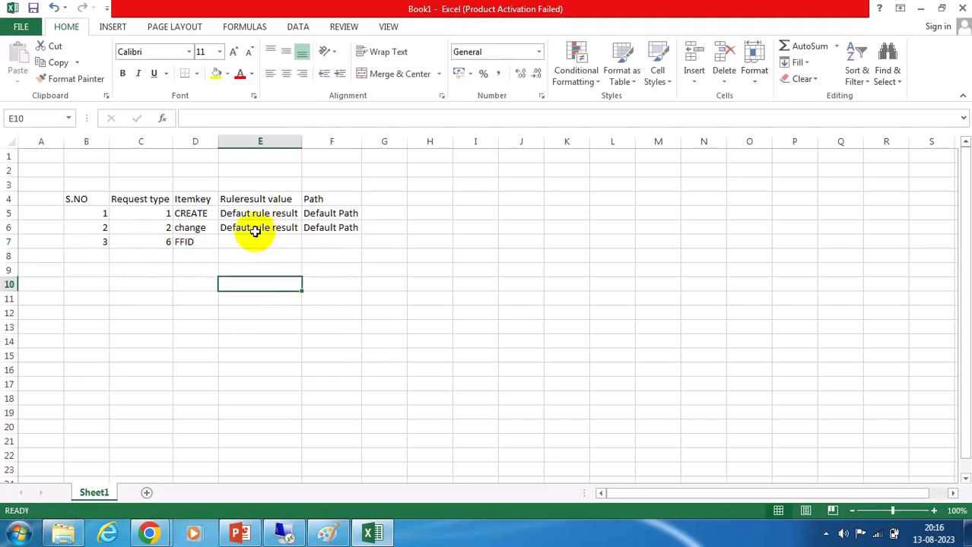
Copy row 6's rule result and path into row 7.
left_click_drag(258, 231, 332, 228)
key("ctrl+c")
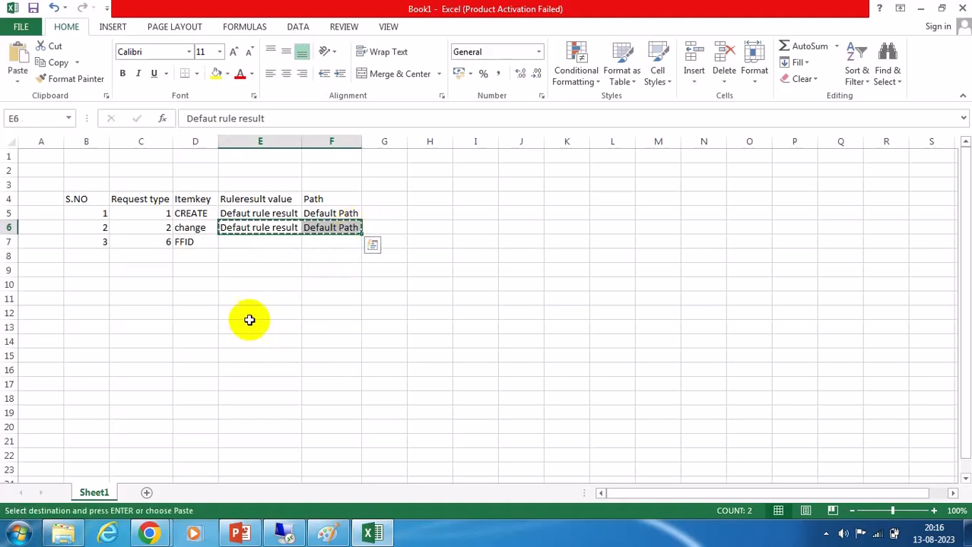
left_click(228, 242)
key("ctrl+v")
left_click(476, 326)
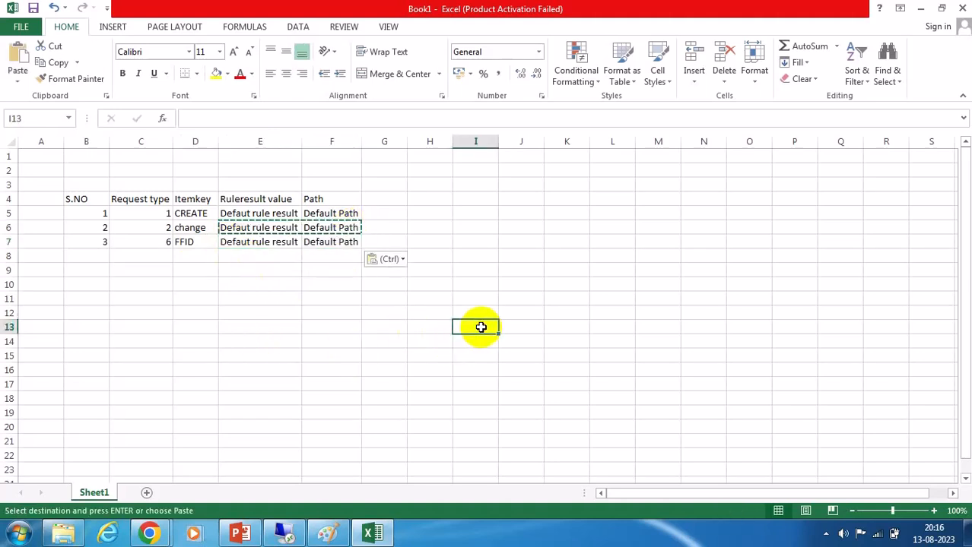
key("Escape")
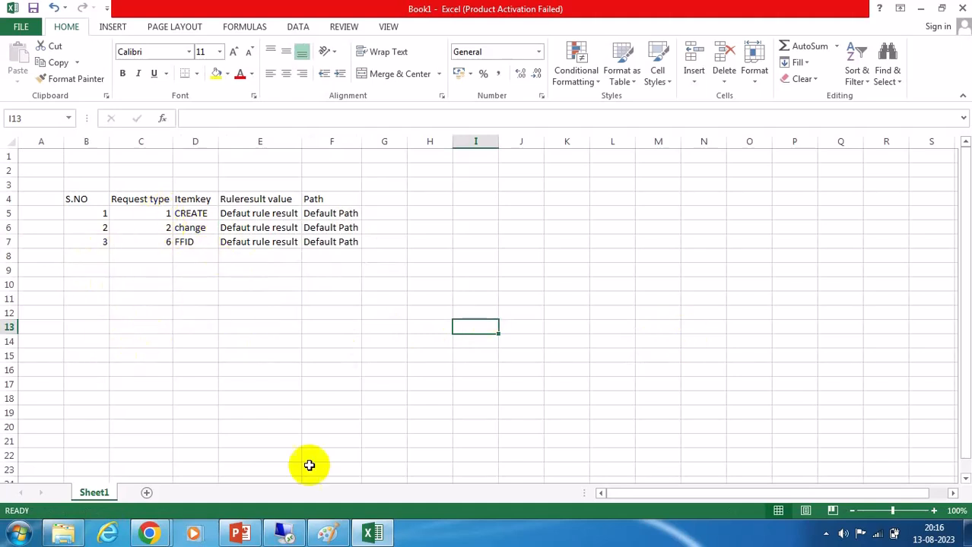
Switch to the SAP IMG and expand the User Provisioning node under Access Control.
left_click(284, 534)
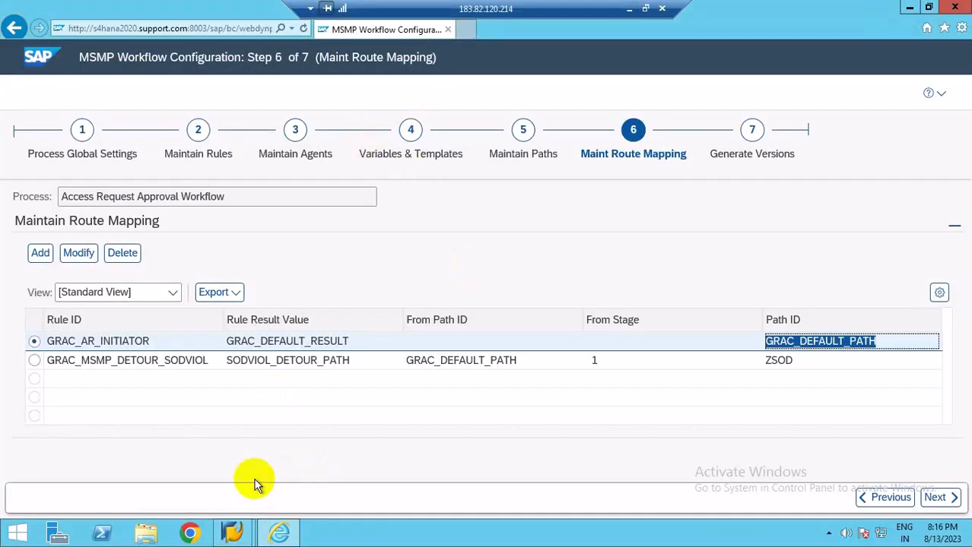
mouse_move(232, 531)
left_click(334, 479)
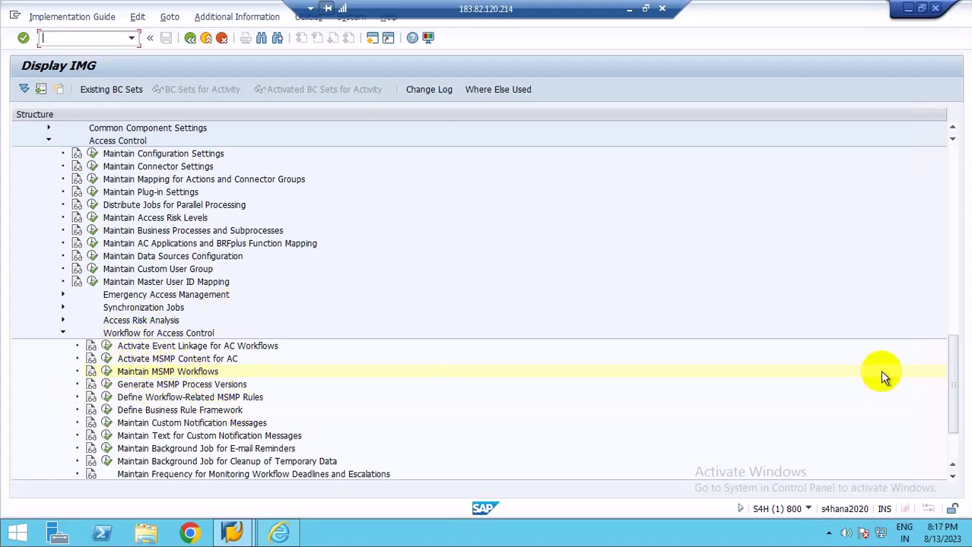
scroll(948, 444, "down", 3)
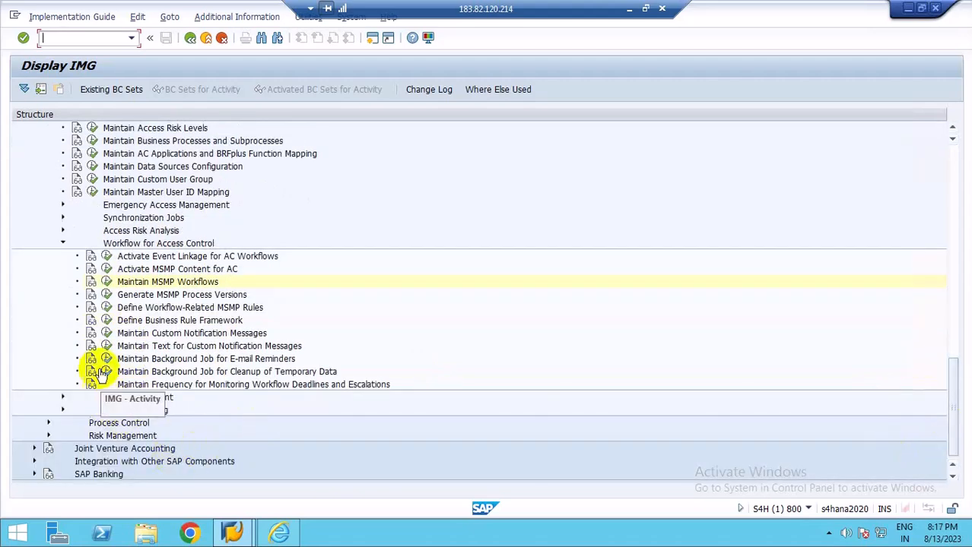
left_click(63, 410)
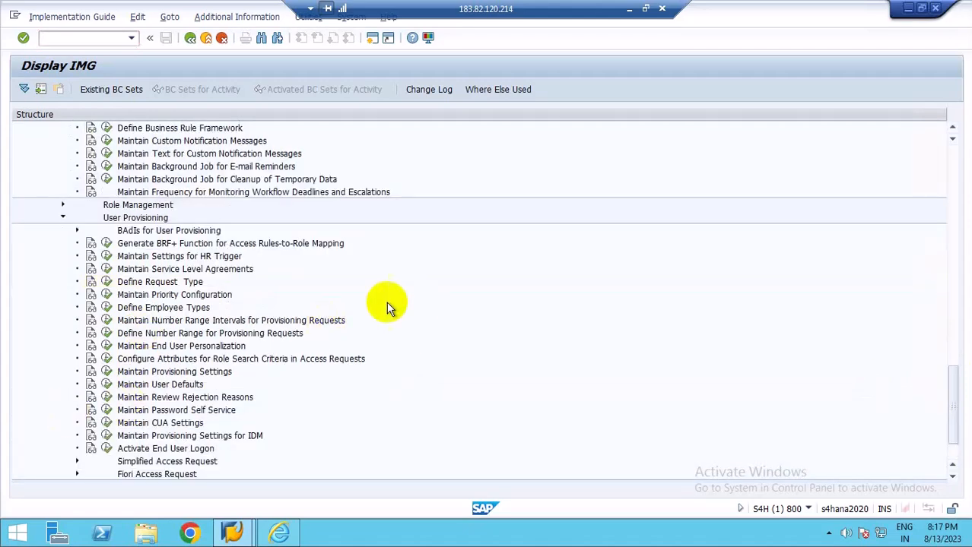
Open Define Request Type under User Provisioning and examine request types 1, 2 and 6 against the Excel sheet.
left_click(106, 283)
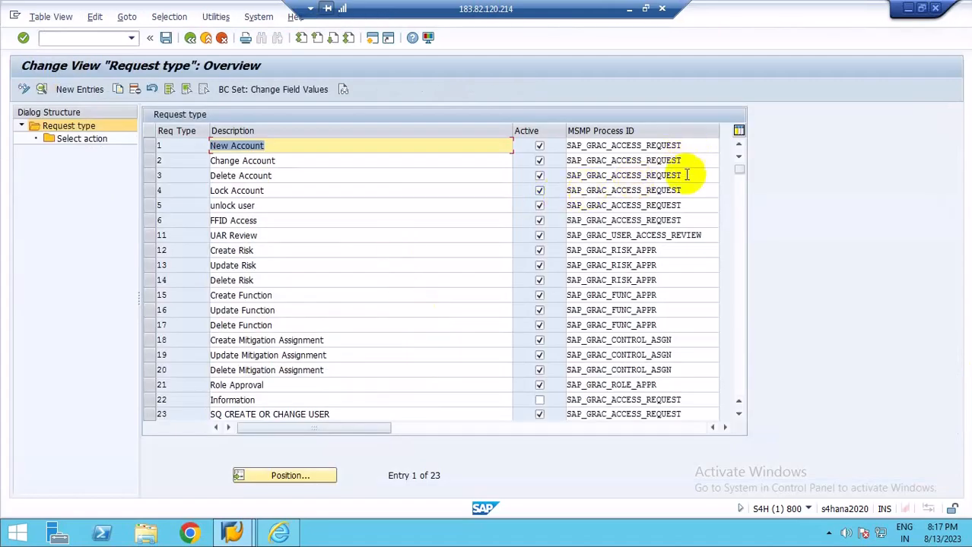
left_click(685, 221)
left_click(680, 146)
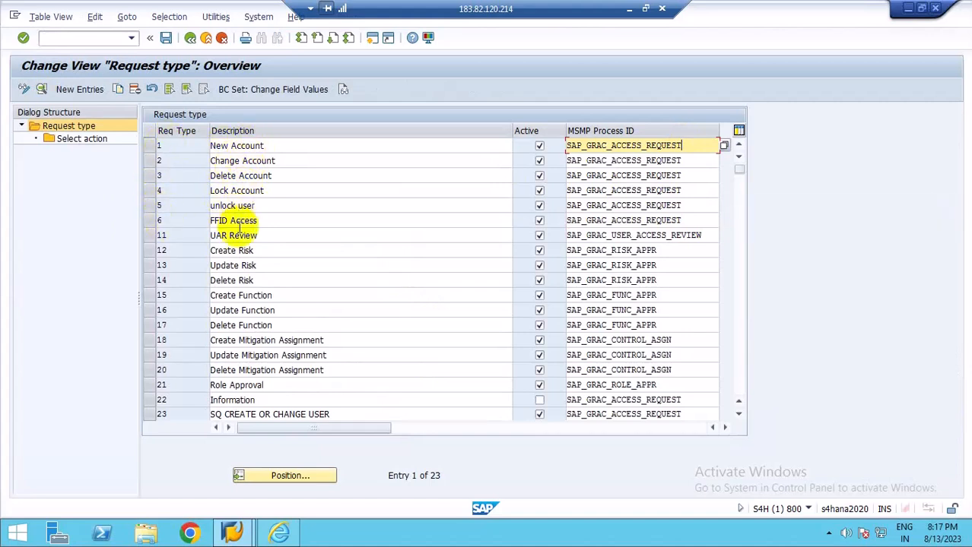
left_click(164, 219)
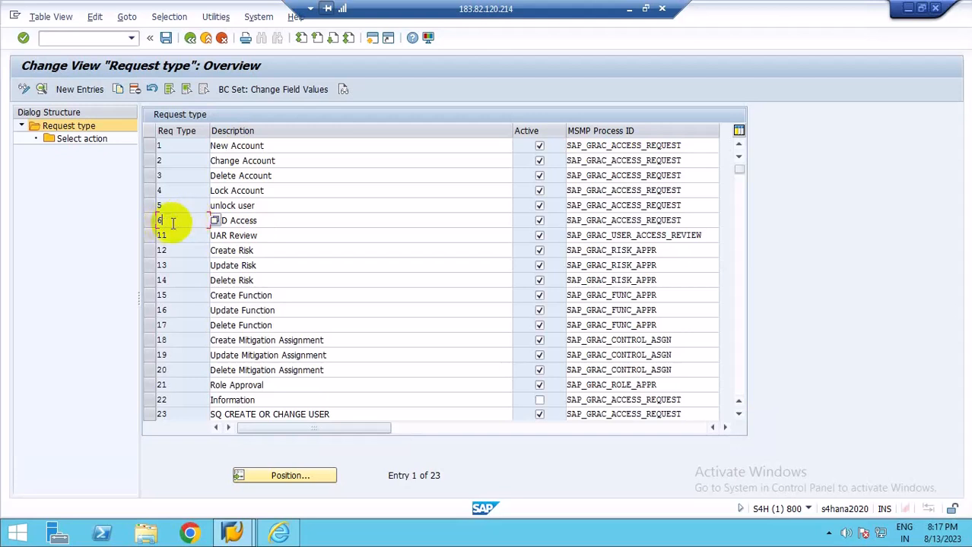
left_click(276, 221)
left_click(175, 222)
left_click(178, 163)
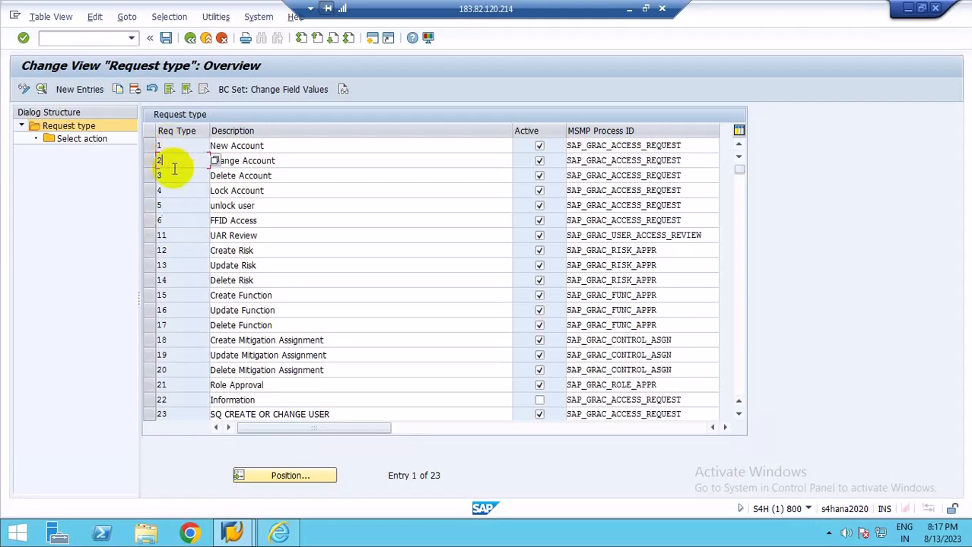
left_click(630, 10)
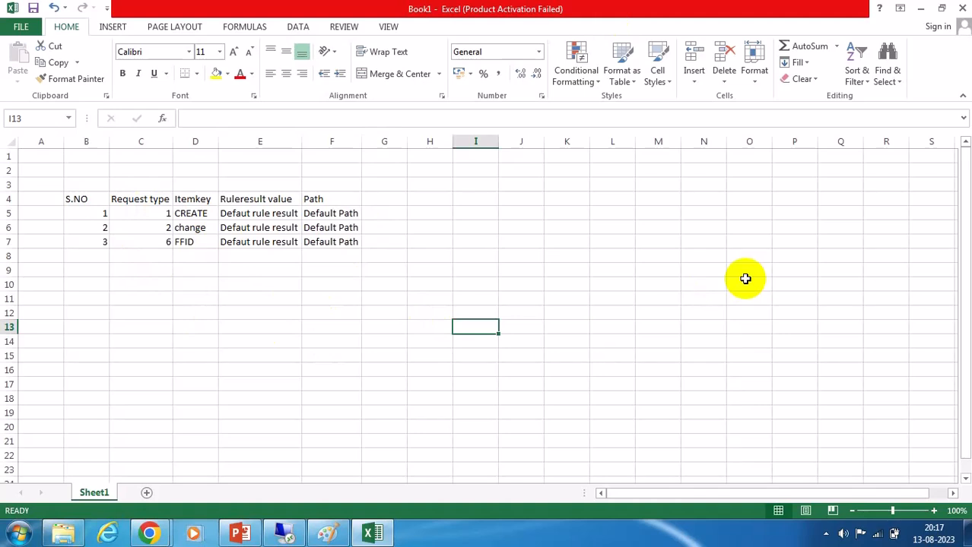
left_click(278, 532)
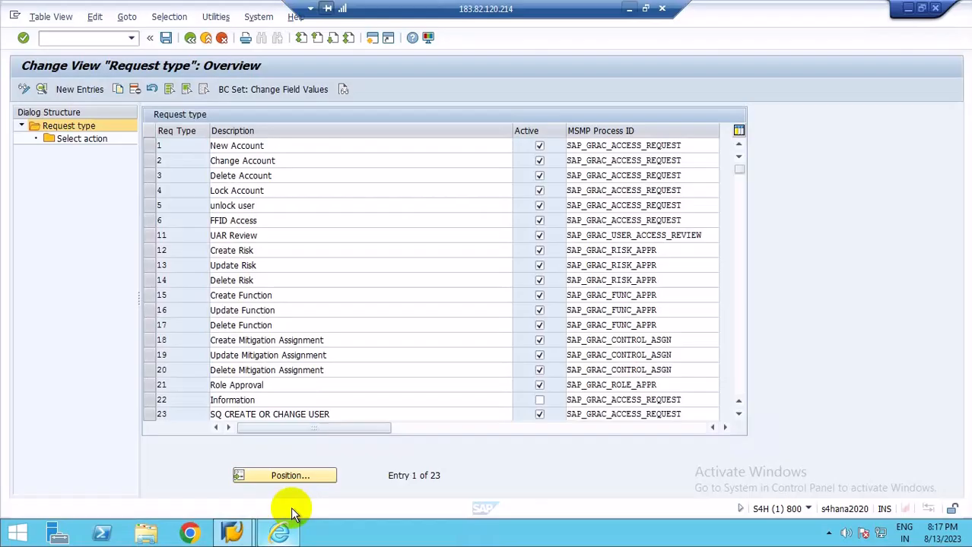
Browse the full request type list, scrolling through all entries and reviewing their descriptions.
left_click(275, 146)
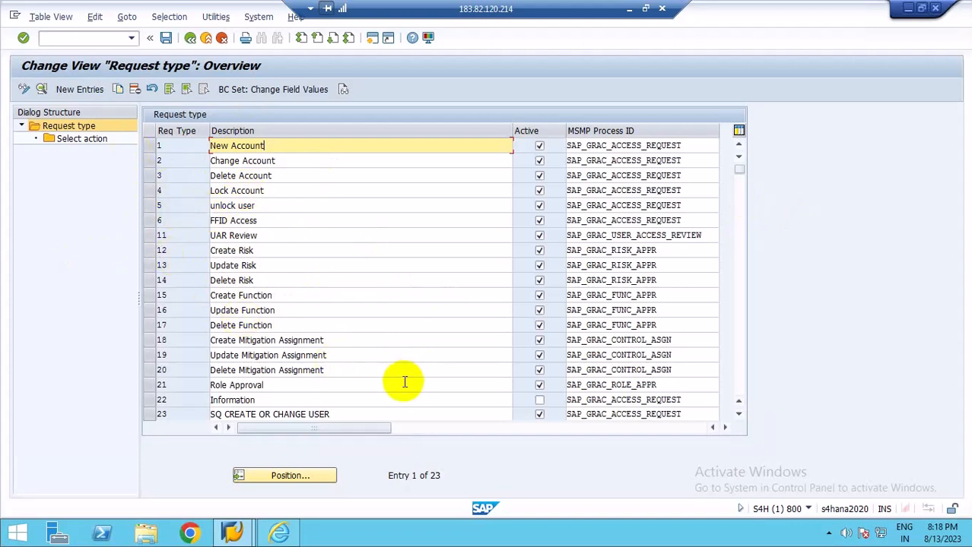
left_click(315, 414)
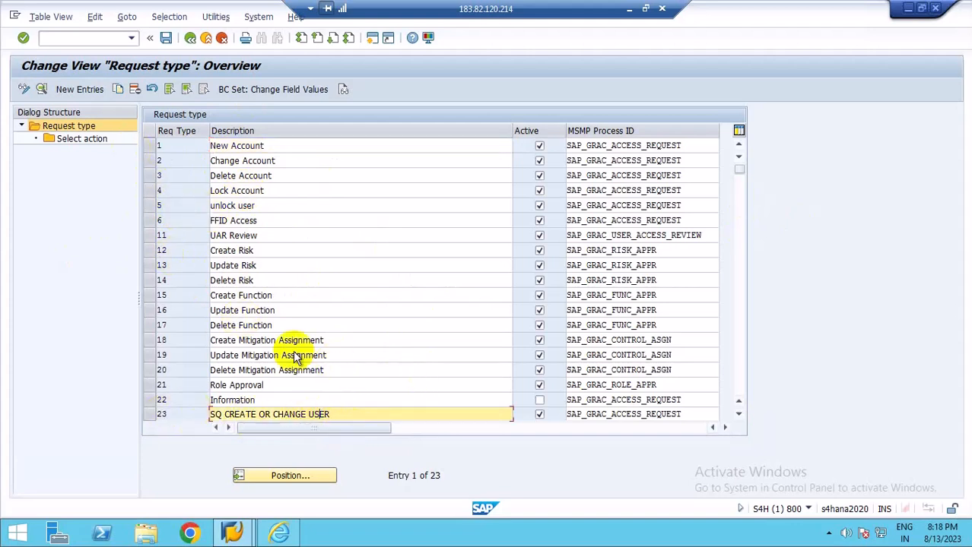
left_click(168, 146)
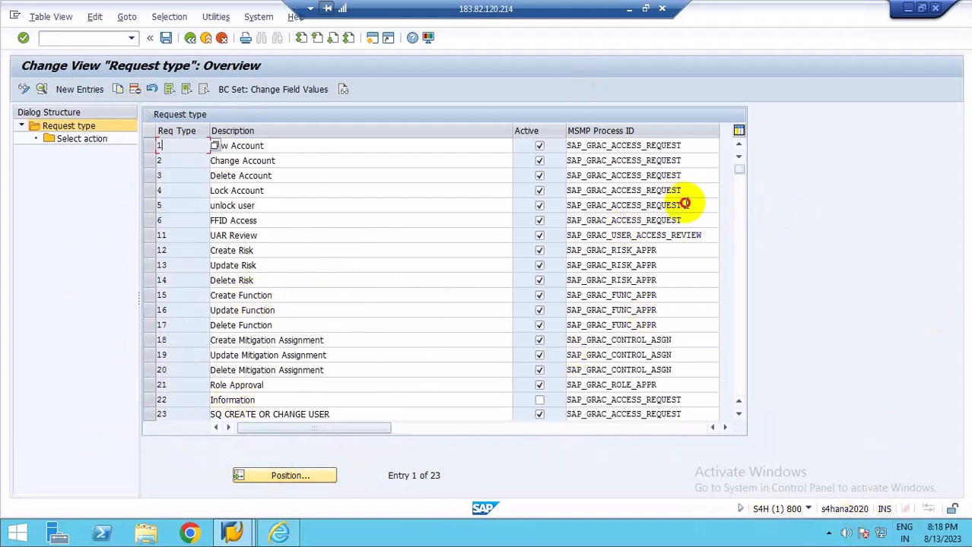
left_click(688, 205)
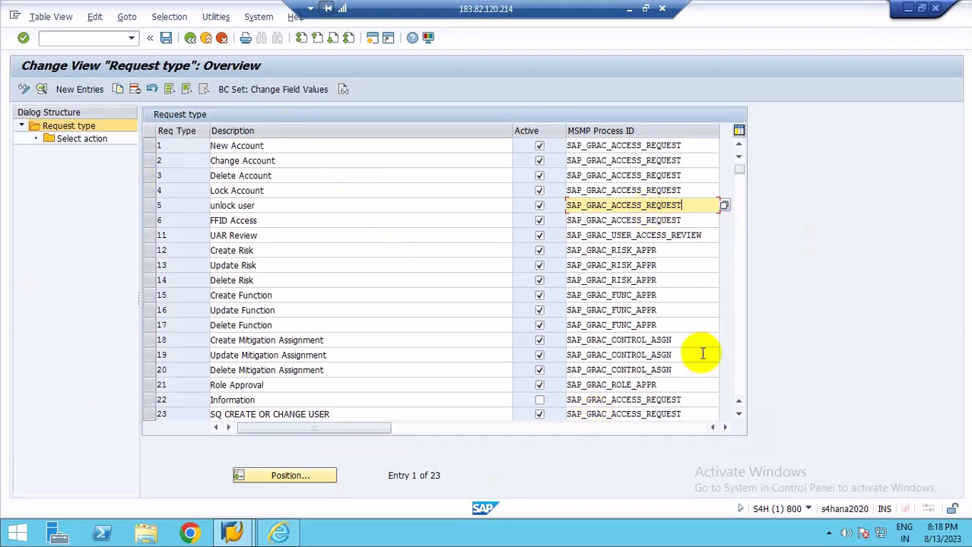
left_click(167, 146)
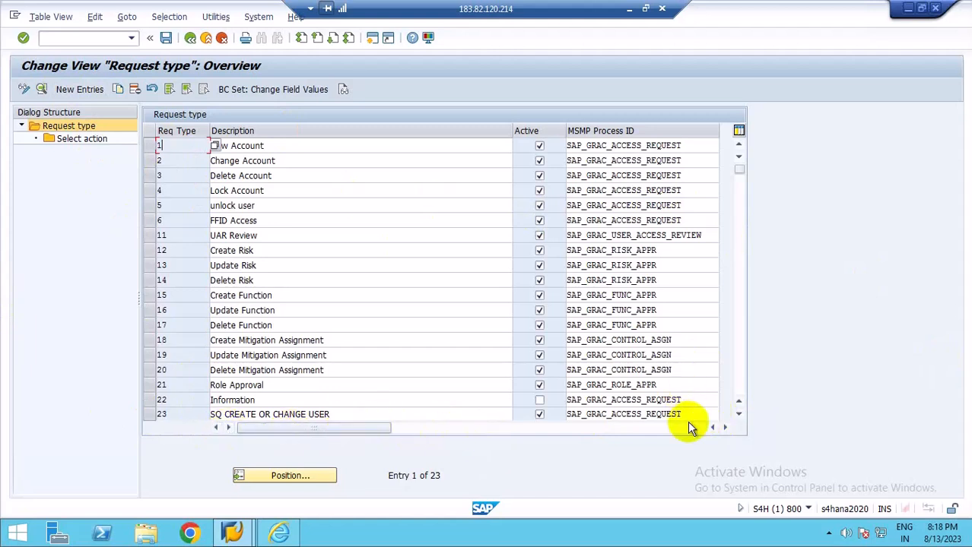
left_click(738, 414)
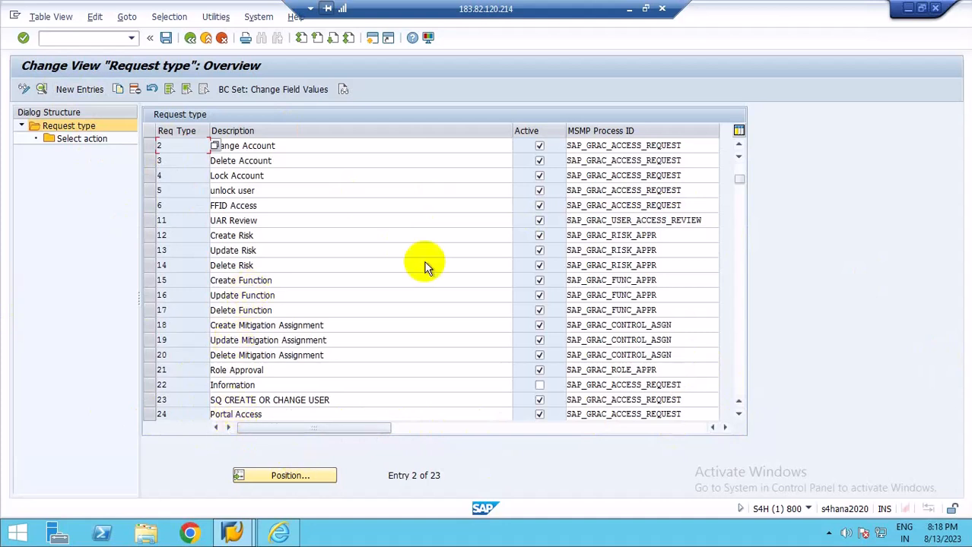
scroll(741, 171, "up", 1)
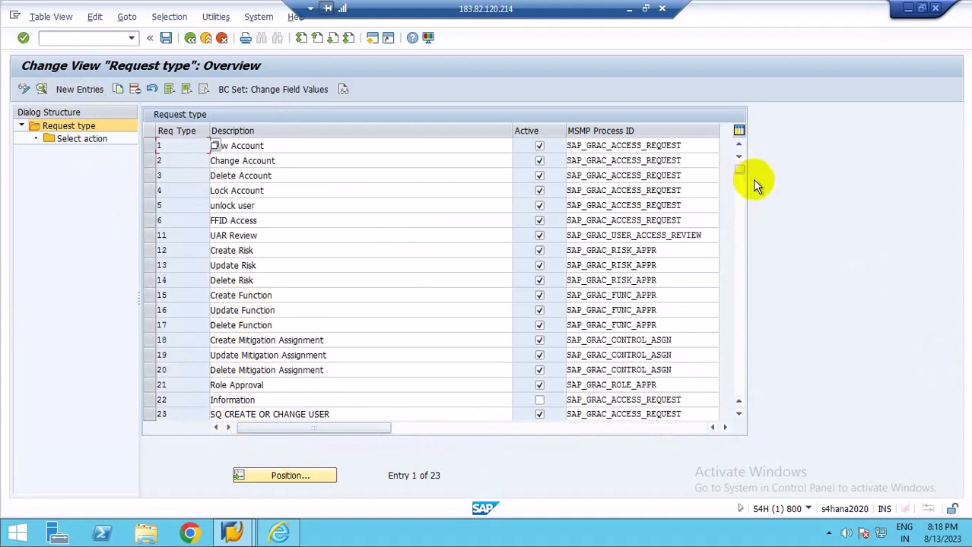
left_click(273, 146)
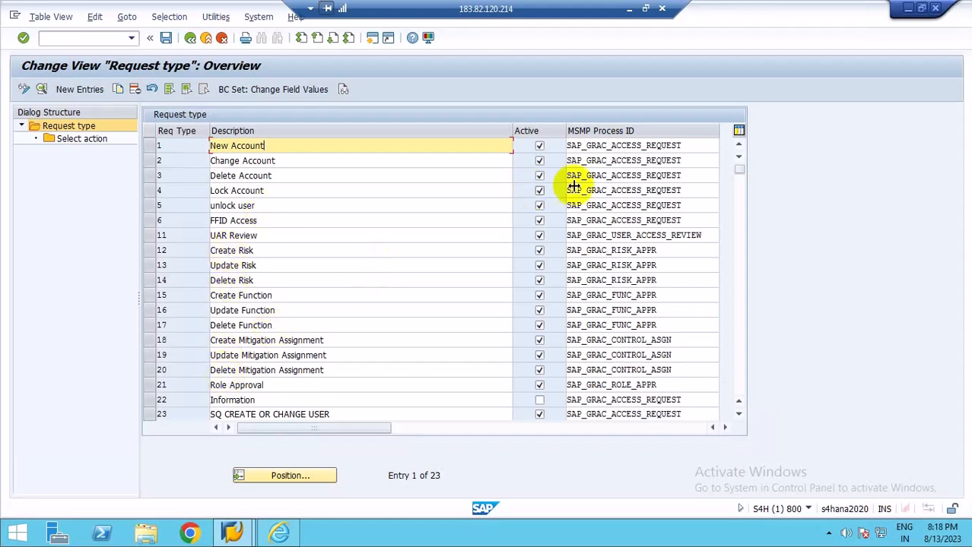
left_click(263, 385)
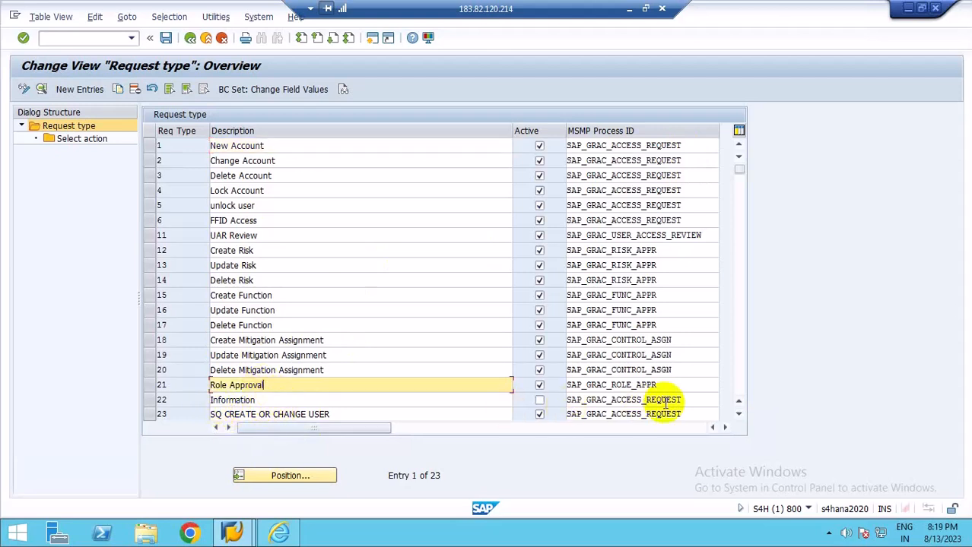
scroll(679, 380, "down", 2)
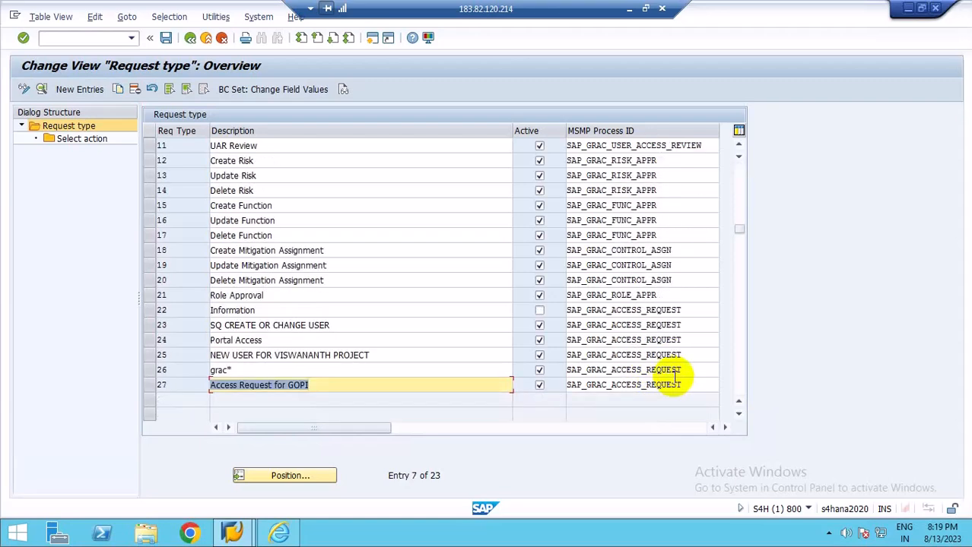
scroll(674, 380, "up", 2)
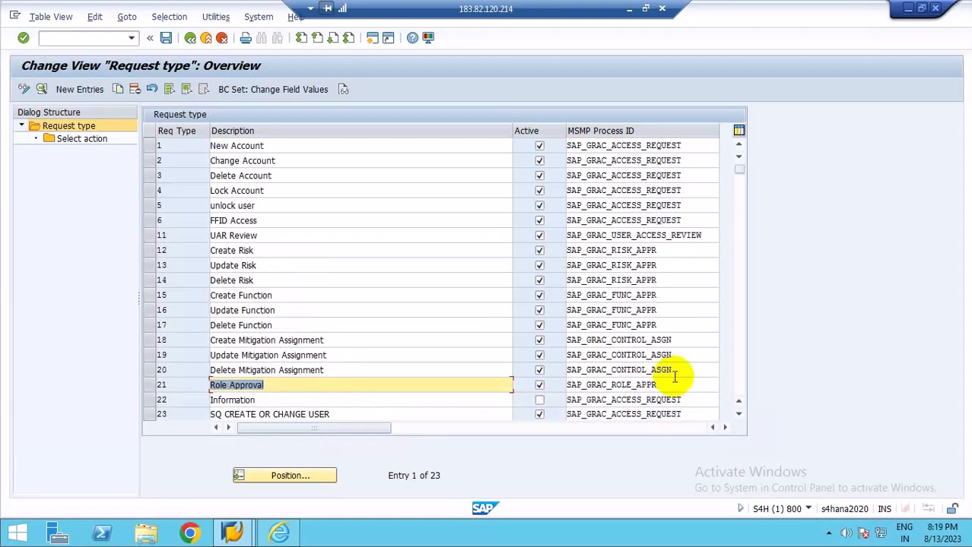
left_click(282, 386)
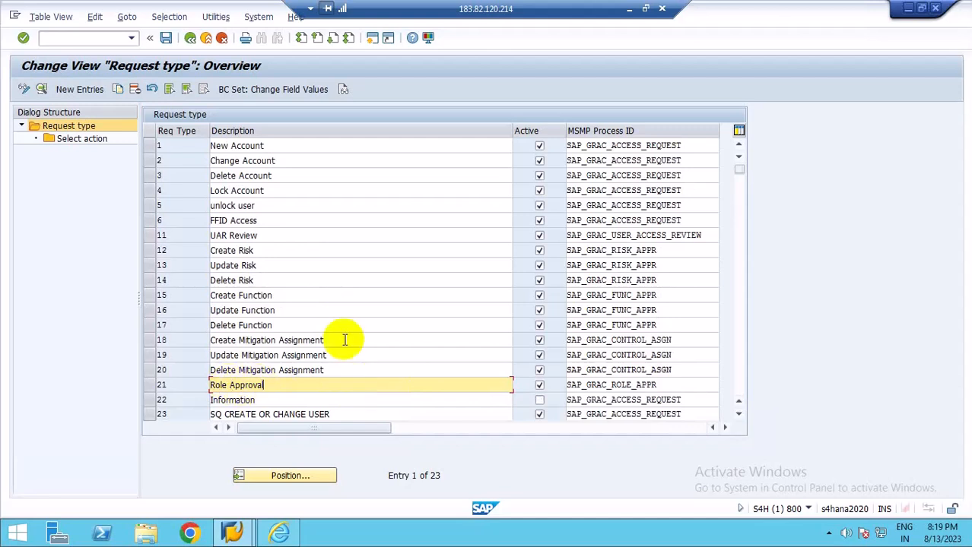
left_click(265, 145)
left_click(271, 385)
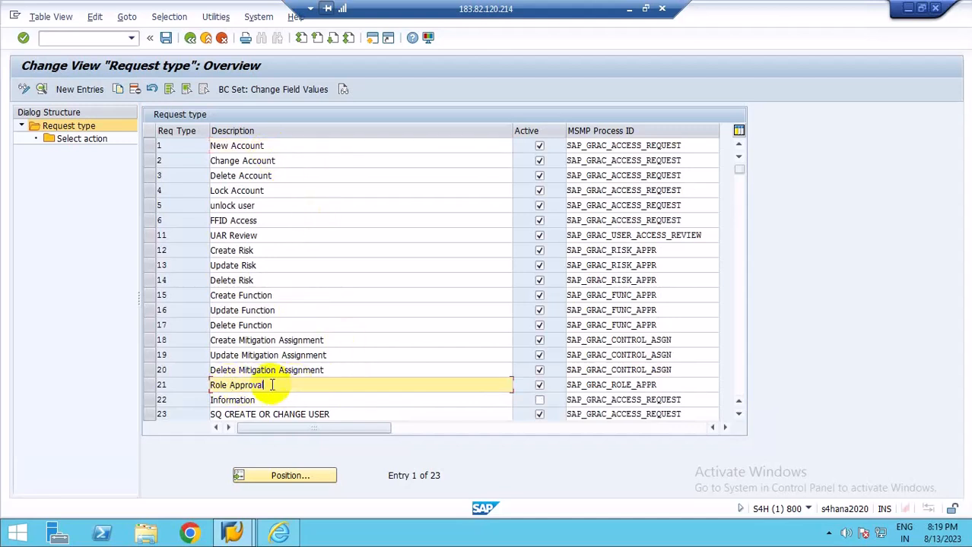
Examine the MSMP Process ID assigned to each request type, from Role Approval back up to FFID Access.
left_click(682, 145)
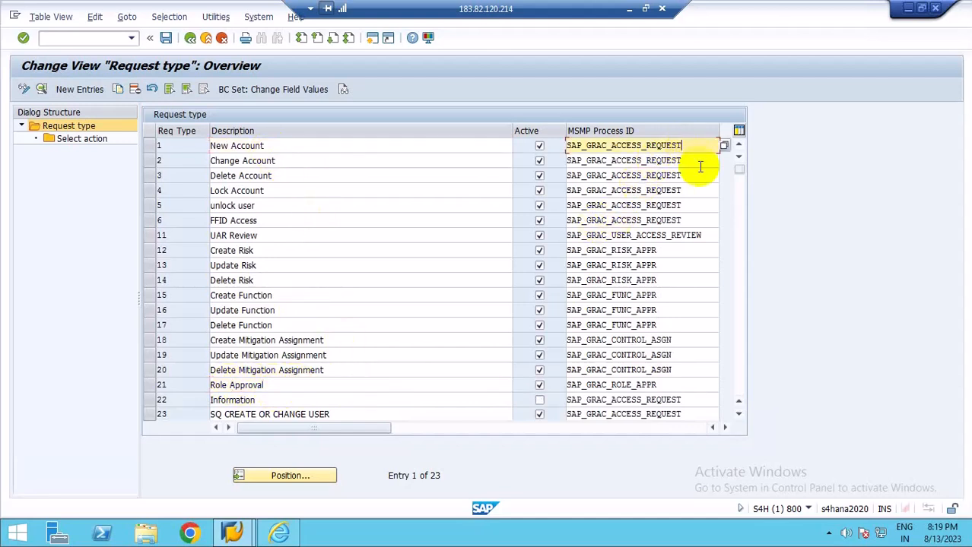
left_click(687, 221)
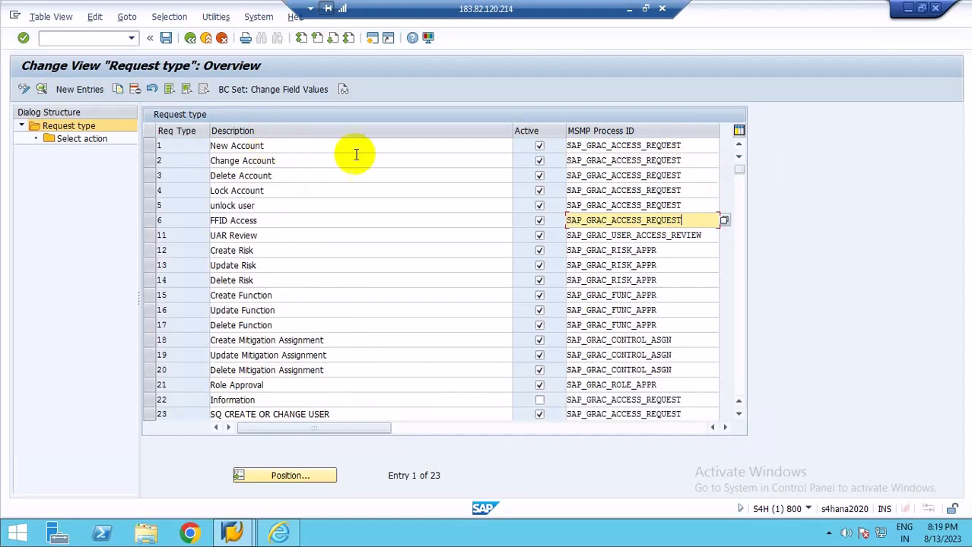
left_click(270, 386)
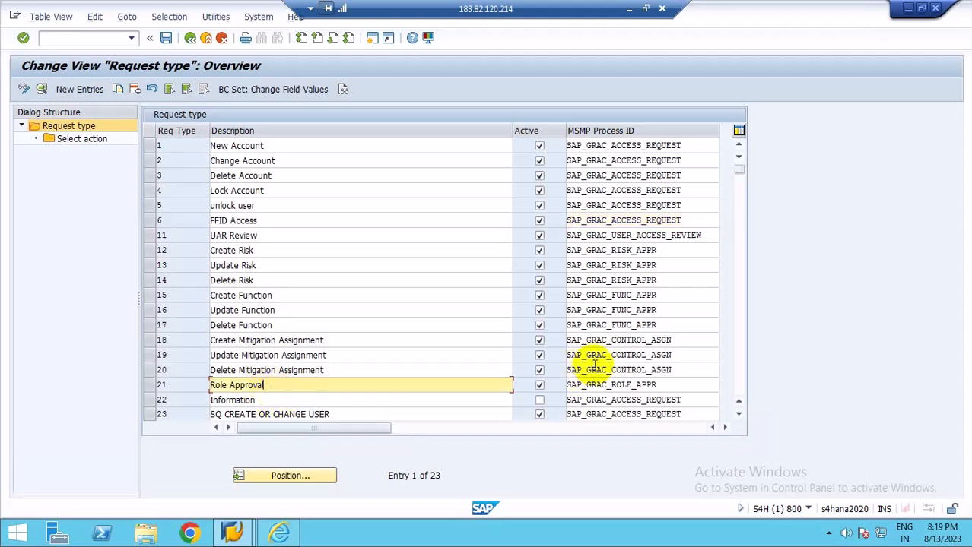
left_click(276, 146)
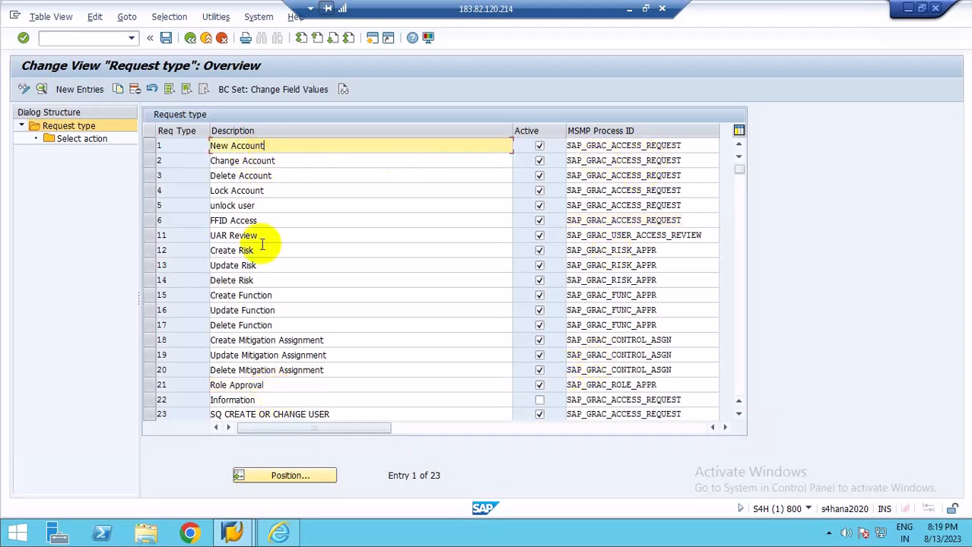
left_click(259, 222)
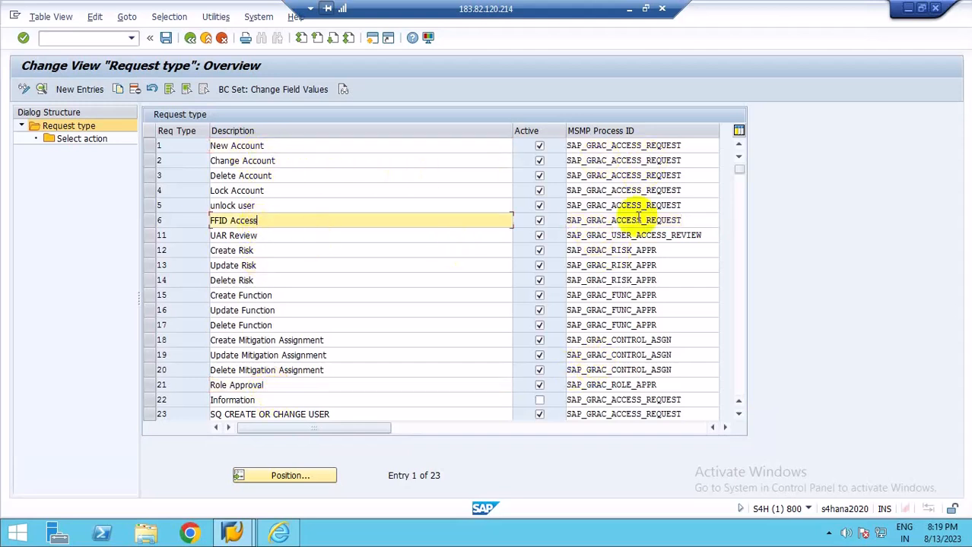
left_click(682, 221)
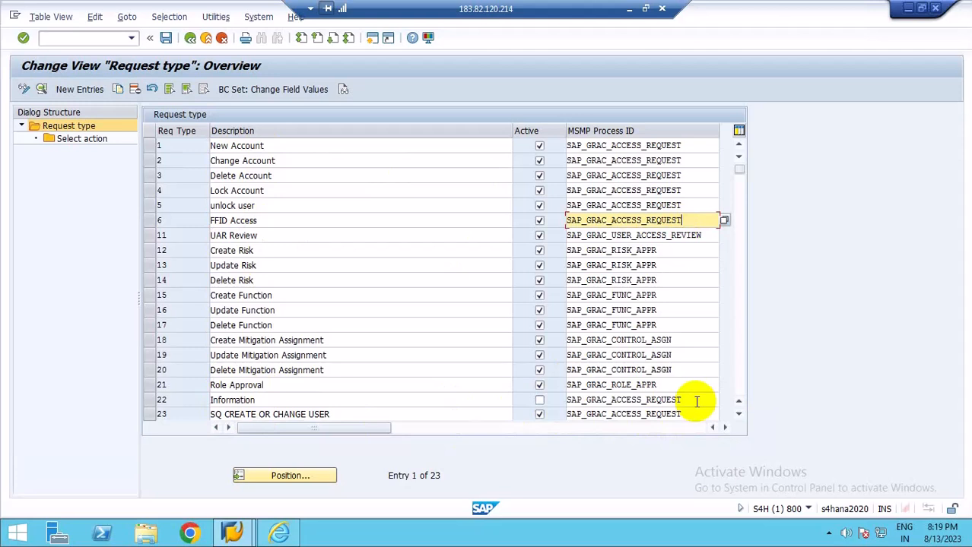
left_click(270, 385)
left_click(677, 384)
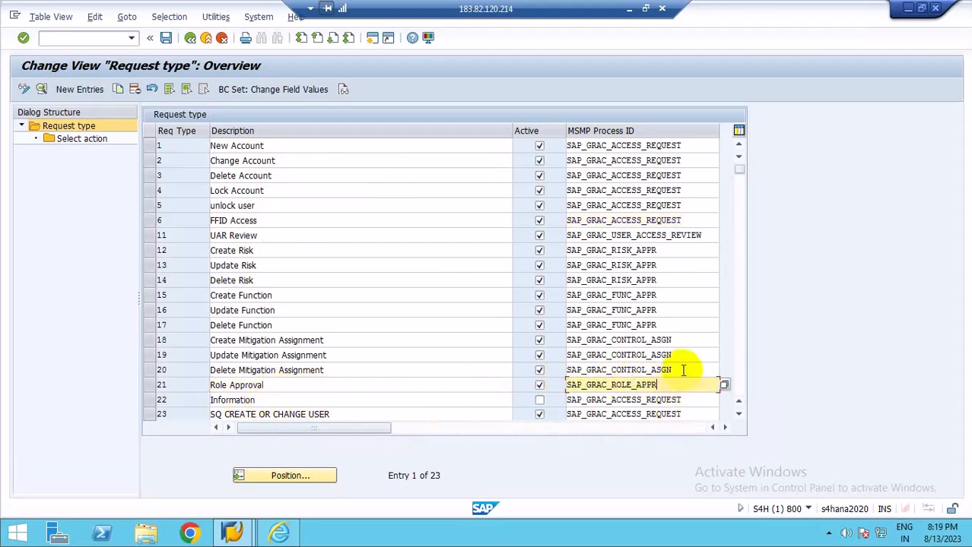
left_click(684, 370)
left_click(685, 357)
left_click(683, 342)
left_click(664, 324)
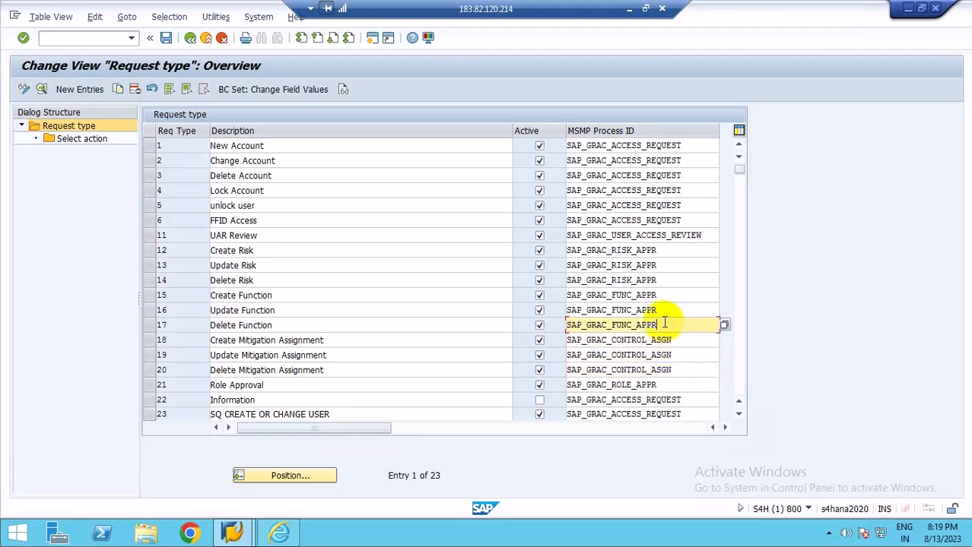
left_click(664, 310)
left_click(669, 295)
left_click(667, 280)
left_click(660, 265)
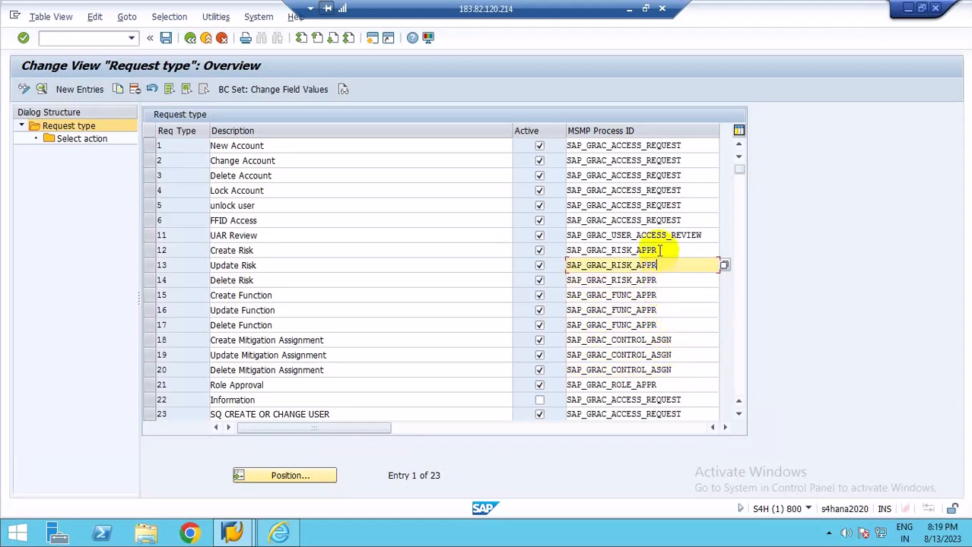
left_click(655, 250)
left_click(707, 234)
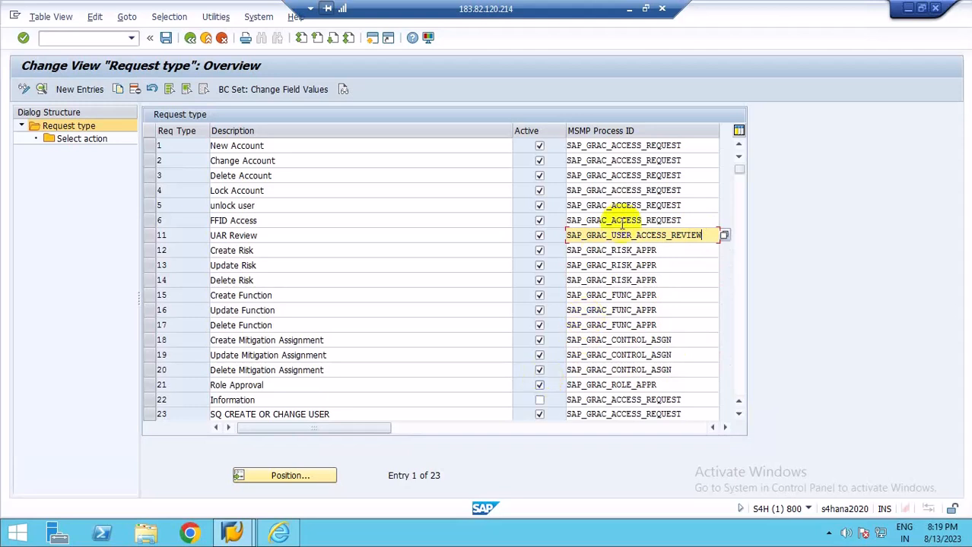
left_click(689, 219)
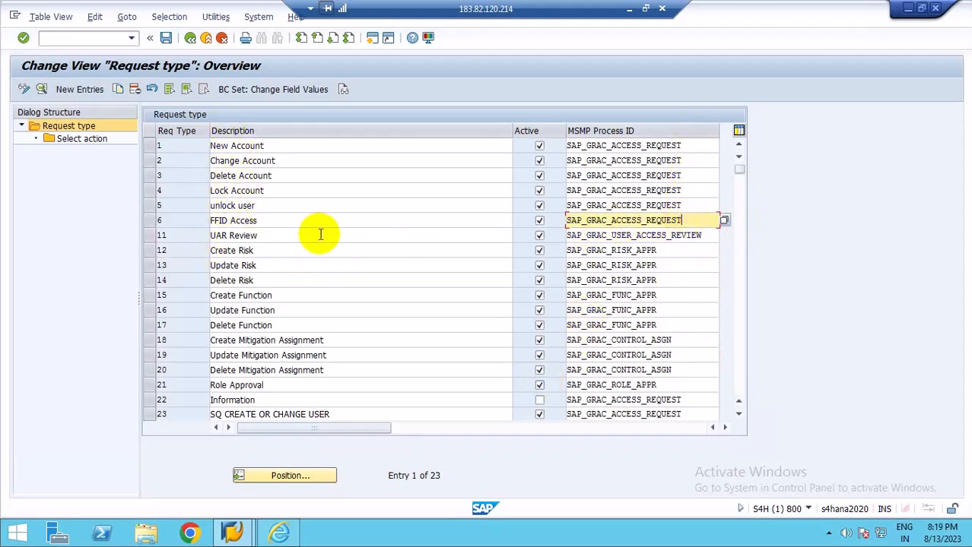
Compare the route mapping in MSMP Workflow Configuration with the rule result and path entries in the Excel sheet's row 7.
left_click(629, 8)
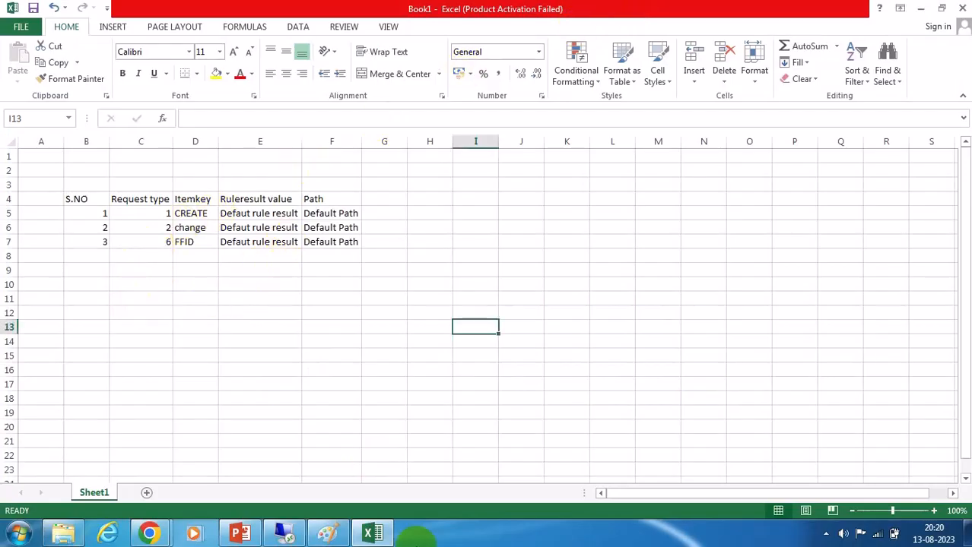
left_click(285, 533)
left_click(278, 530)
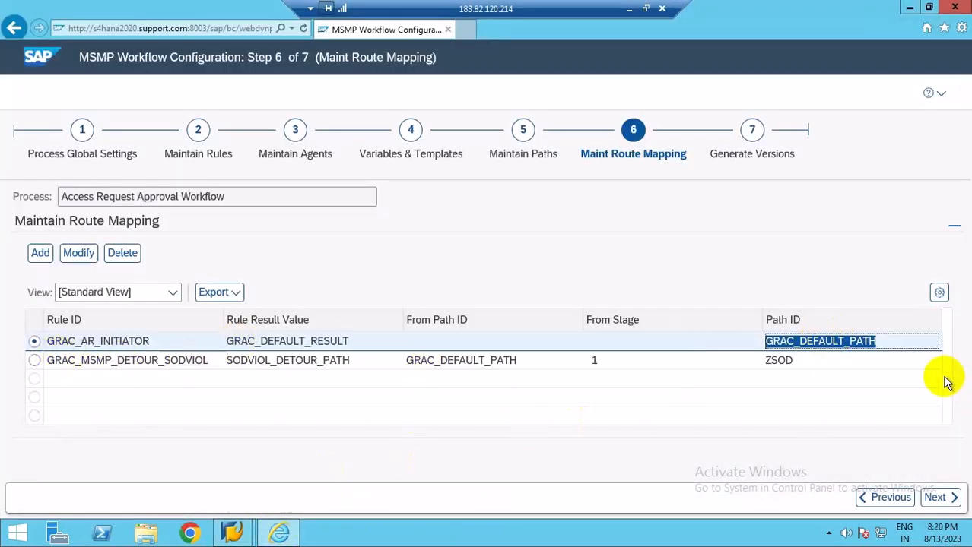
left_click(628, 8)
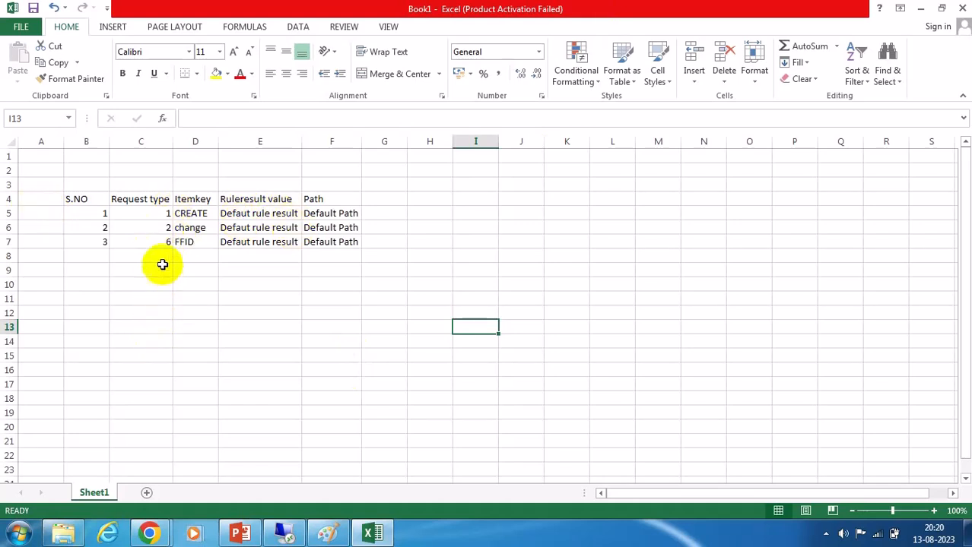
left_click(345, 242)
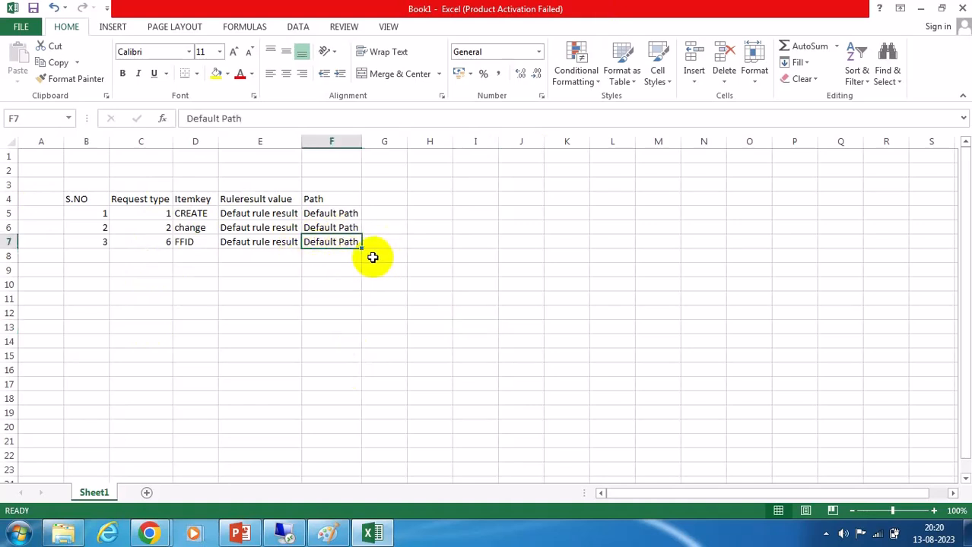
left_click(232, 242)
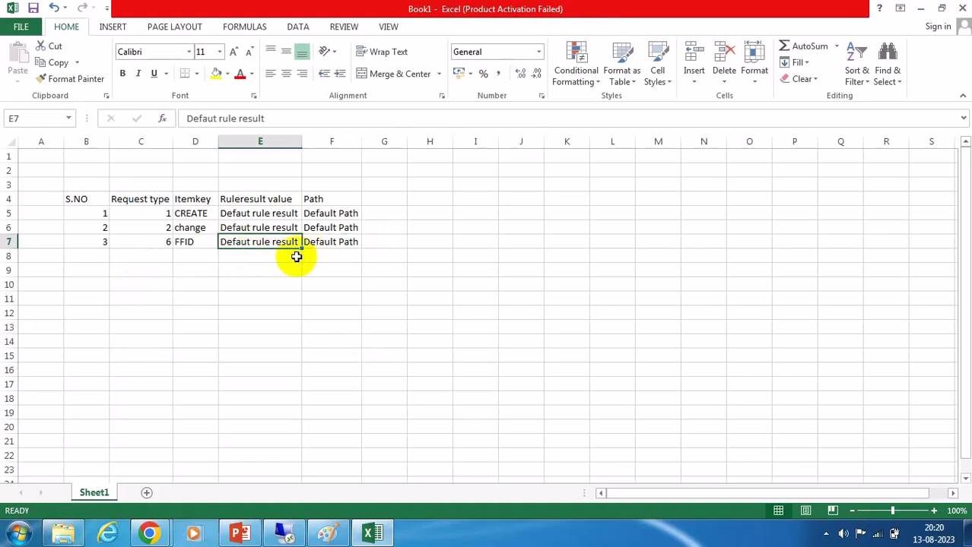
Copy the original request-type table and paste a duplicate of it starting at cell E11.
left_click(162, 243)
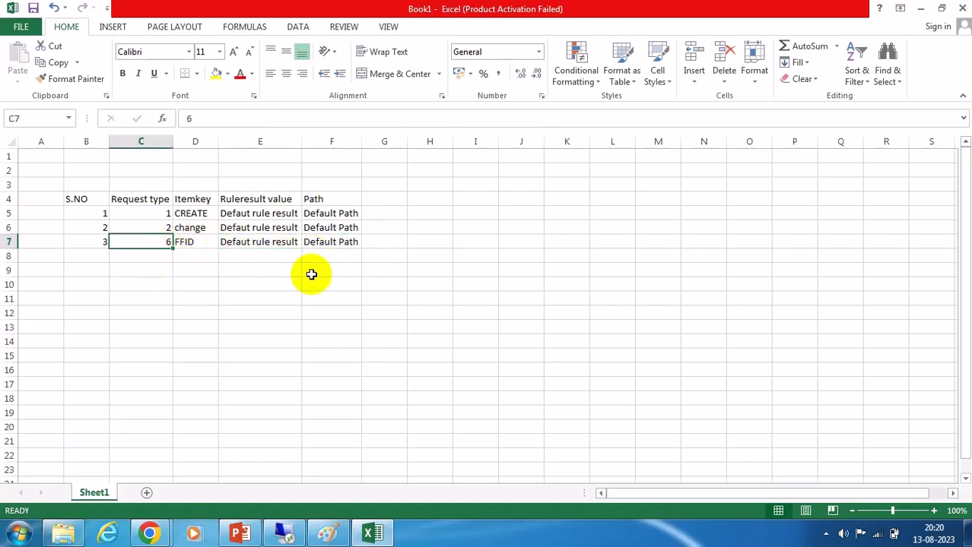
left_click_drag(333, 211, 333, 249)
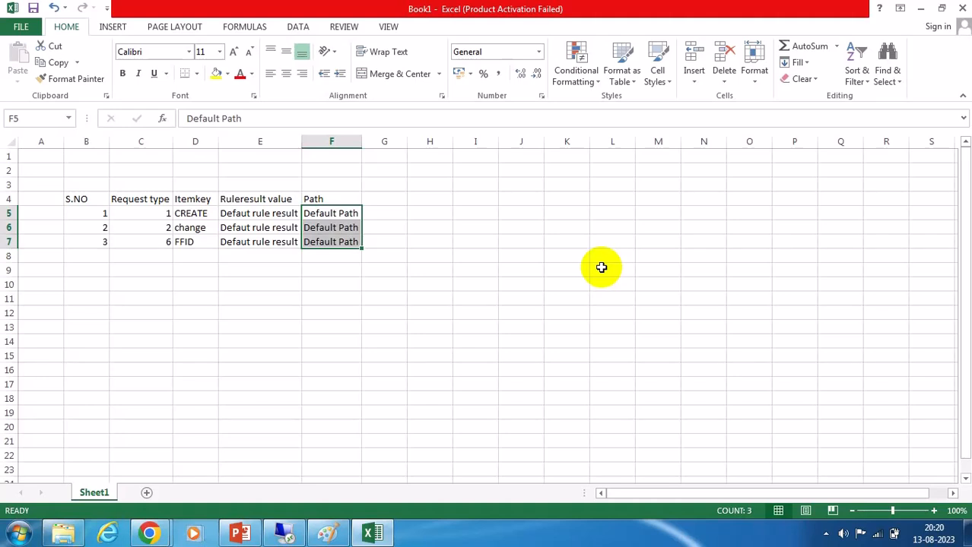
left_click_drag(80, 201, 347, 245)
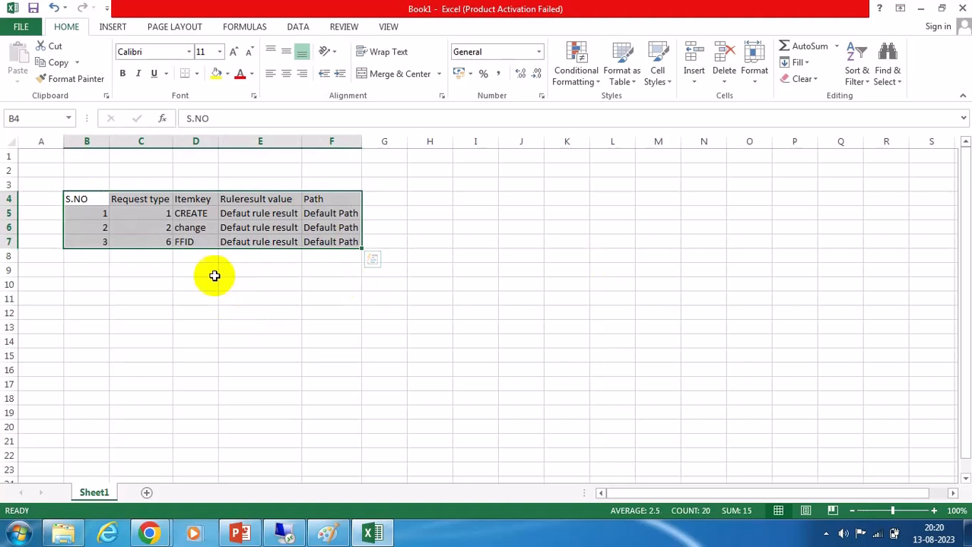
left_click(332, 285)
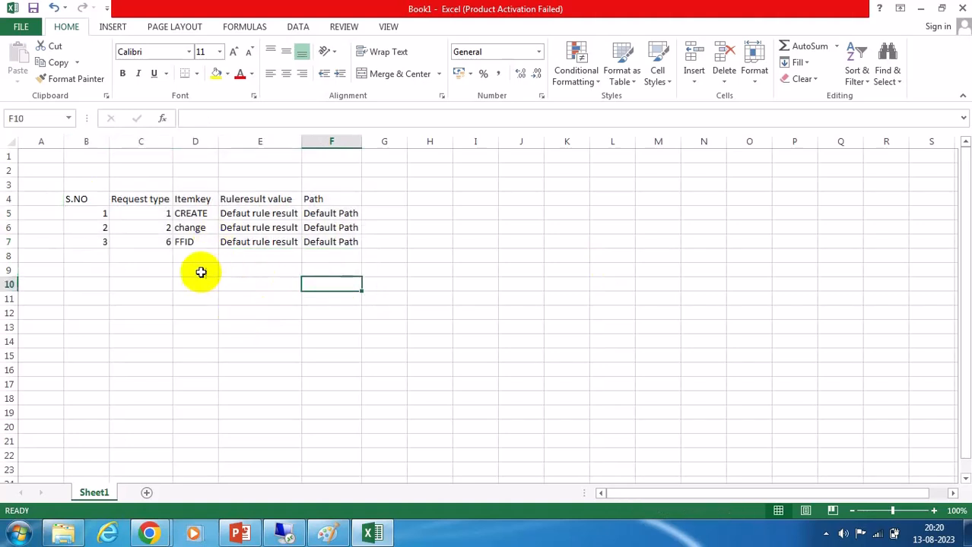
left_click_drag(77, 198, 342, 248)
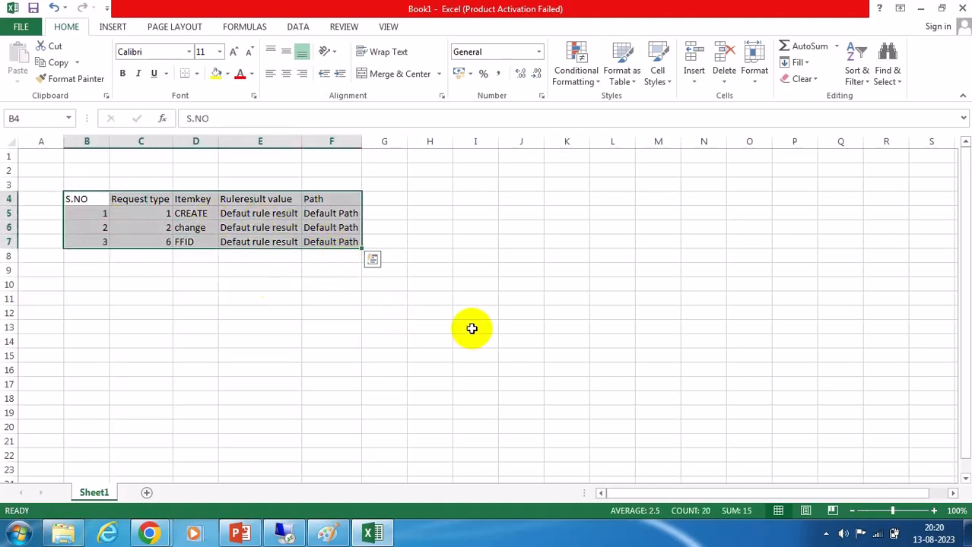
key("ctrl+c")
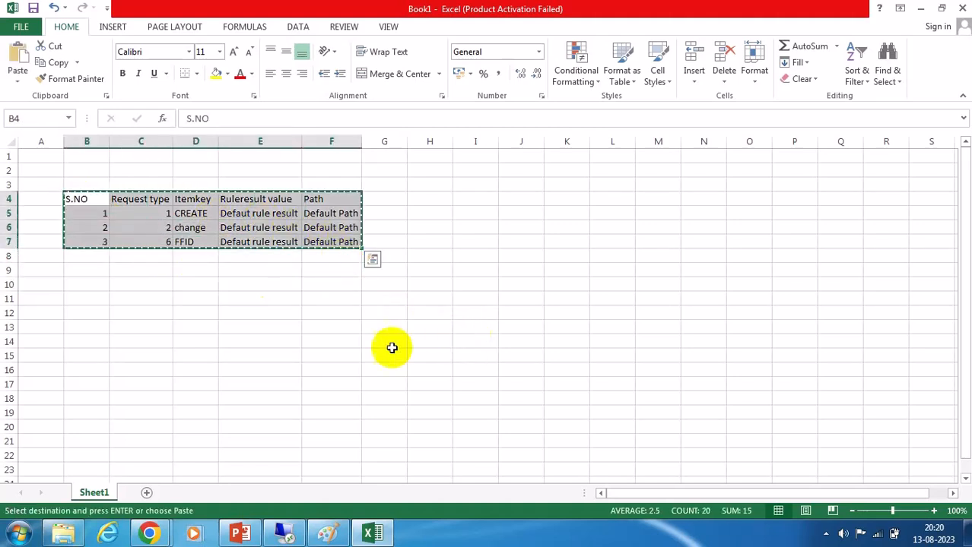
left_click(242, 301)
key("ctrl+v")
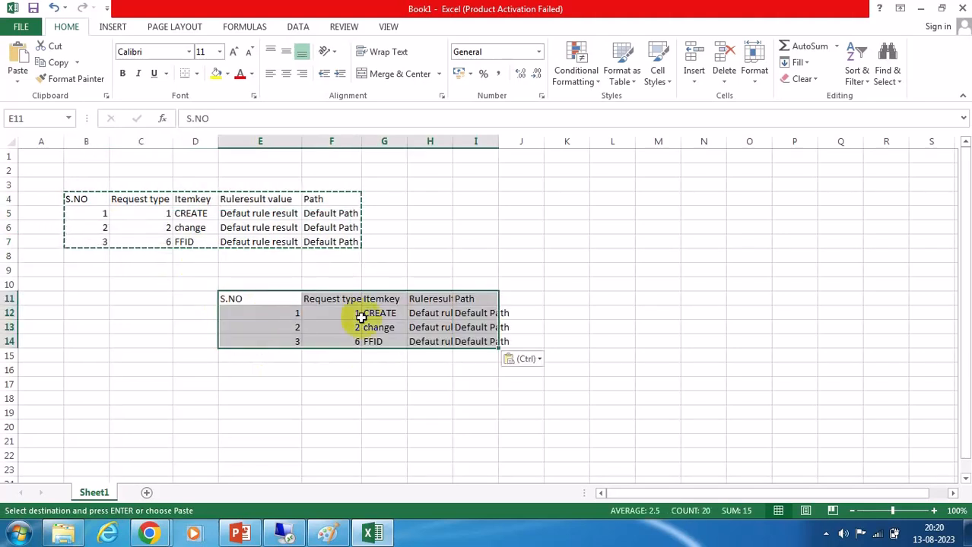
Autofit the widths of the duplicate table's rule result value and path columns.
left_click(631, 310)
left_click(491, 142)
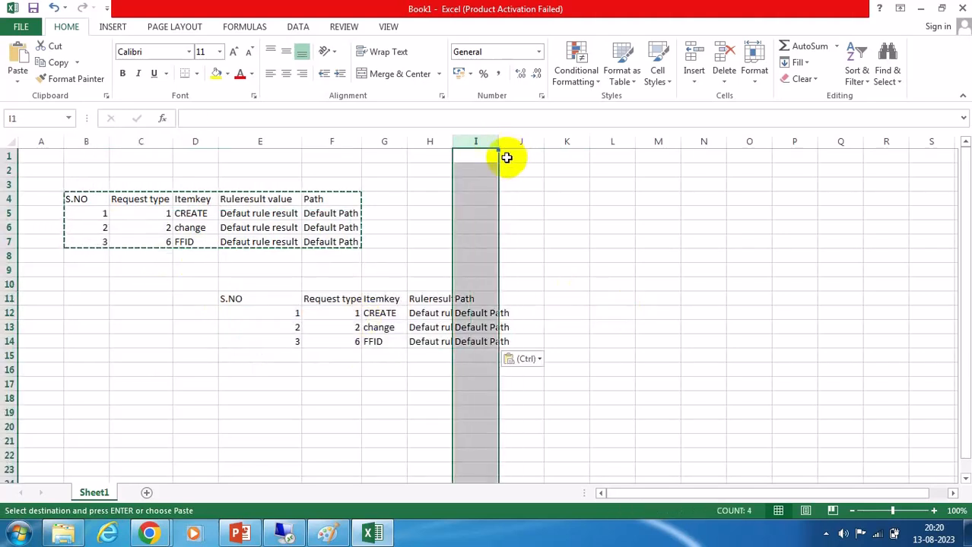
double_click(499, 142)
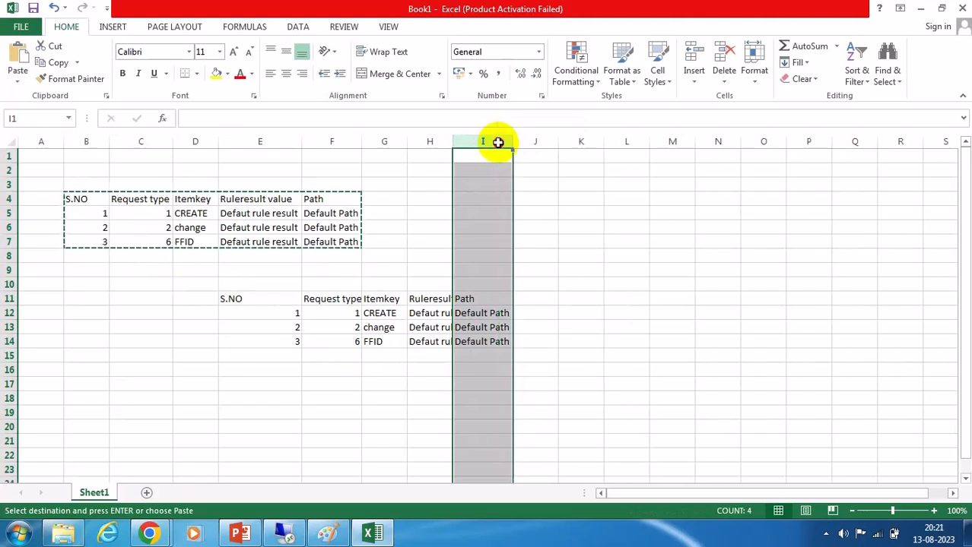
double_click(452, 141)
In the duplicate table, set the CREATE row's rule result value to Z_create and its path to Z_newaccount.
left_click(441, 315)
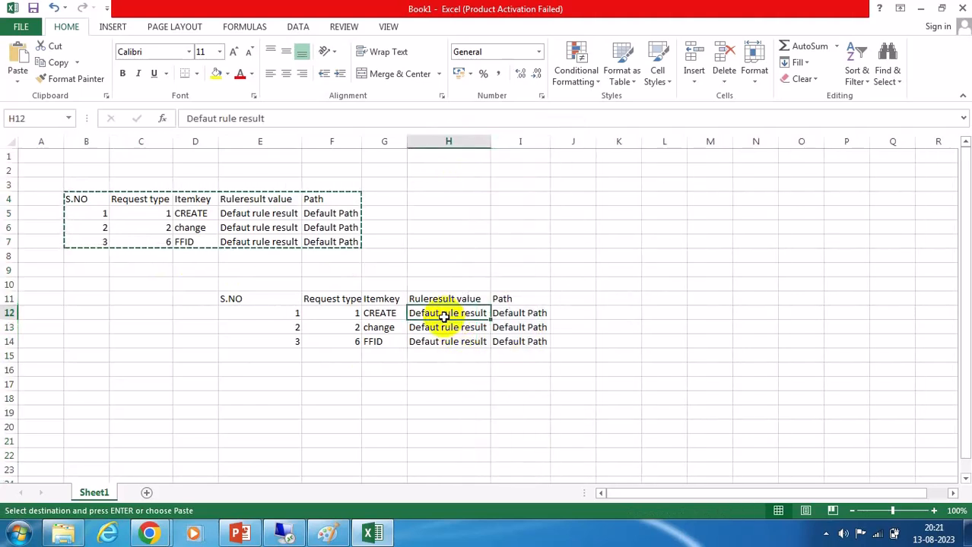
type("Z_cre")
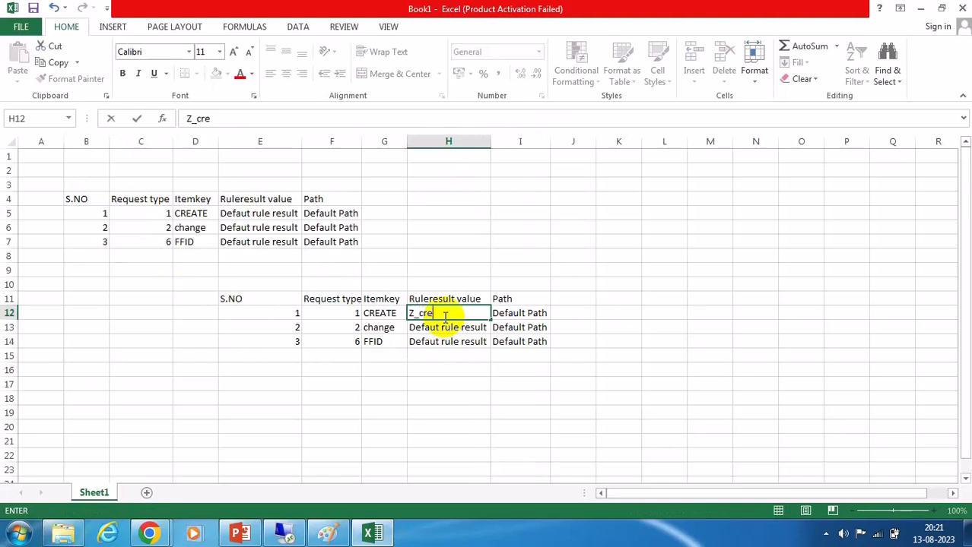
type("ate")
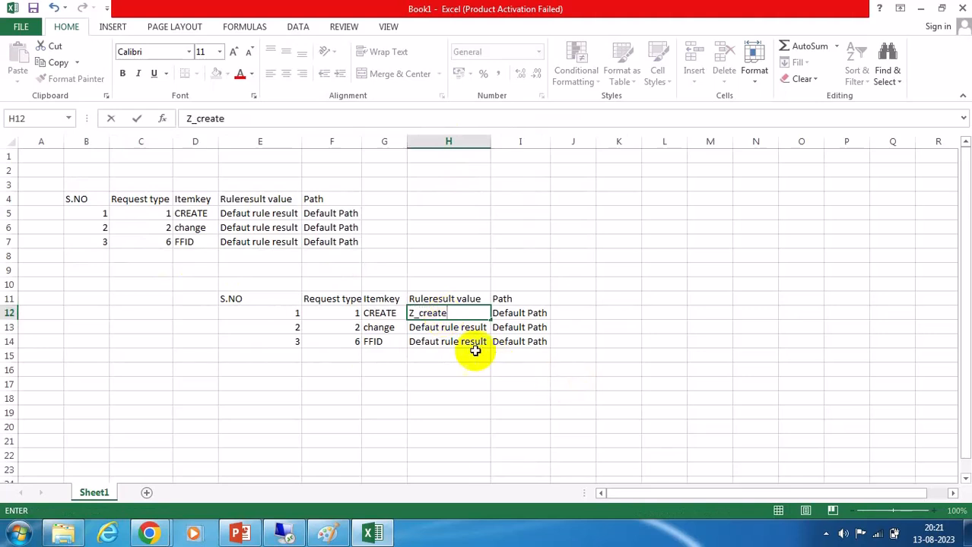
left_click(539, 314)
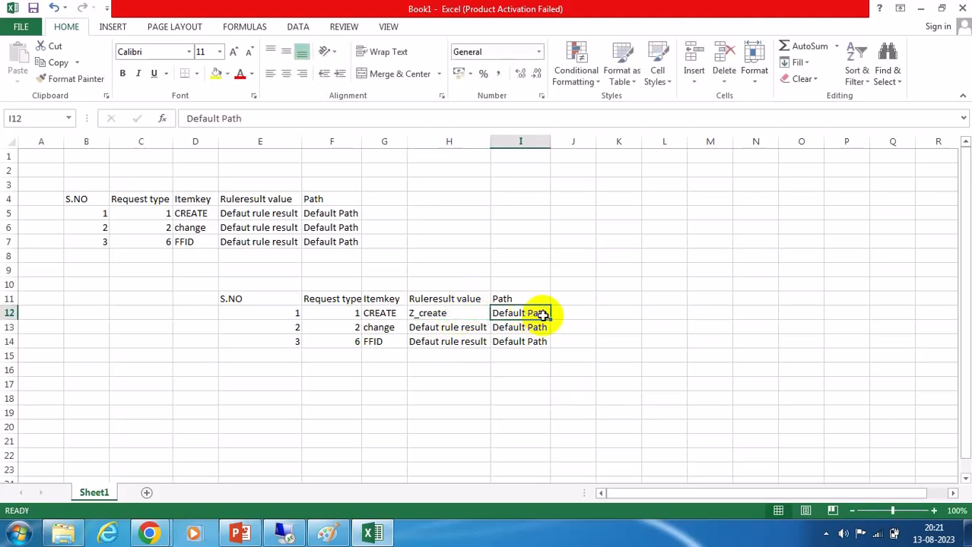
type("Z_newac")
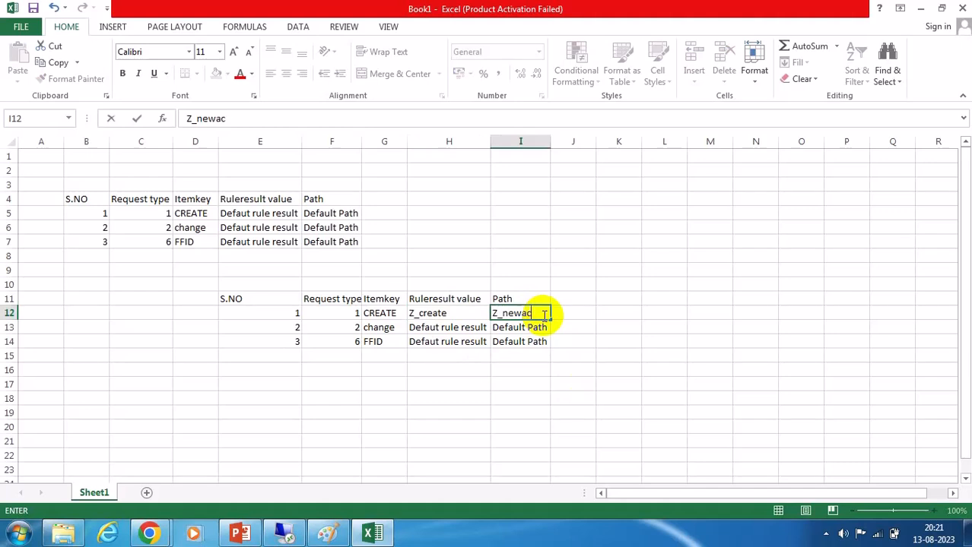
type("count")
key("Return")
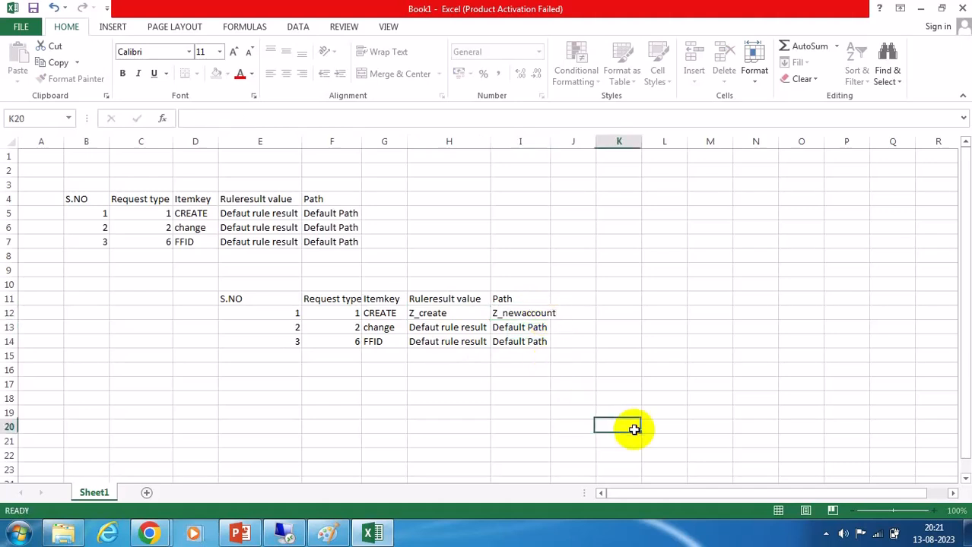
Set the change row's rule result value to Z_change and its path to Z_changeaccount, widening the path column to fit.
left_click(628, 427)
double_click(550, 141)
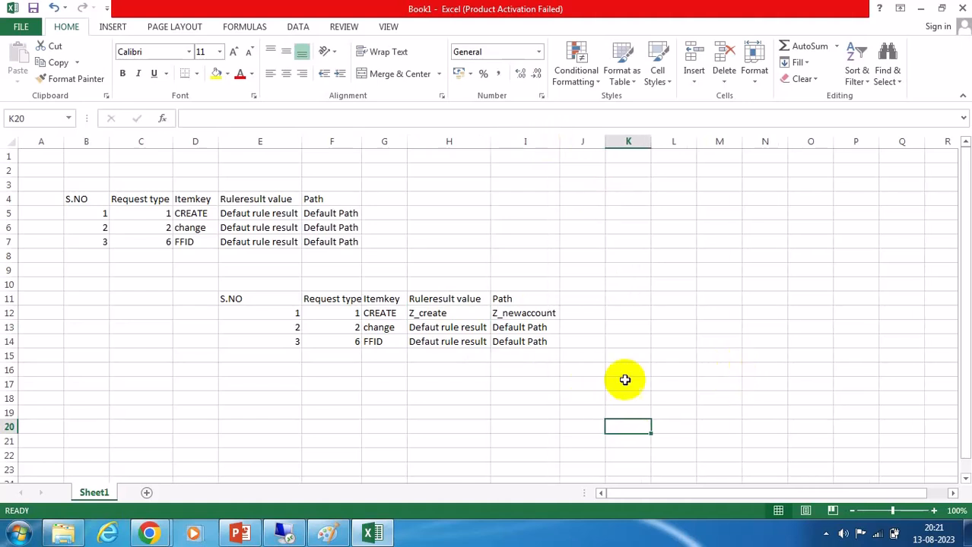
left_click(438, 328)
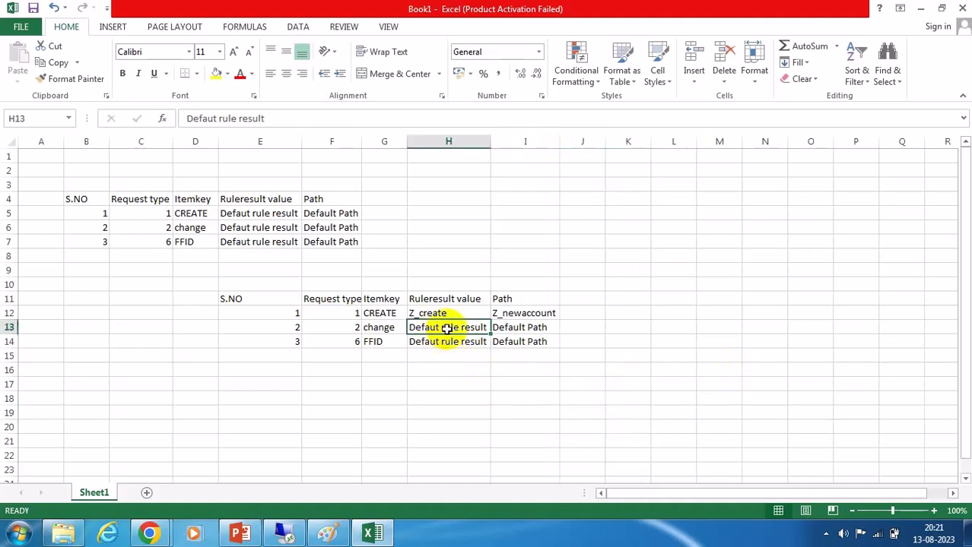
type("Z_cha")
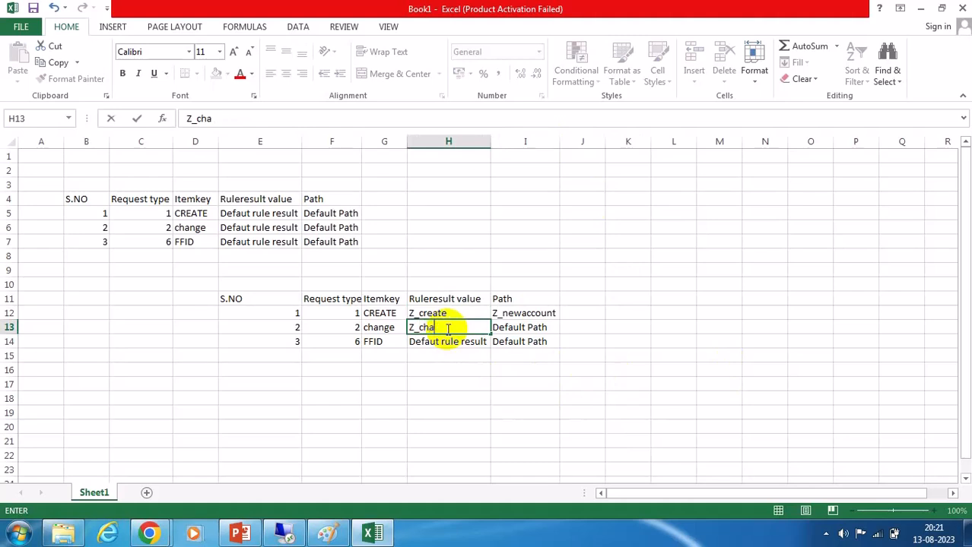
type("nge")
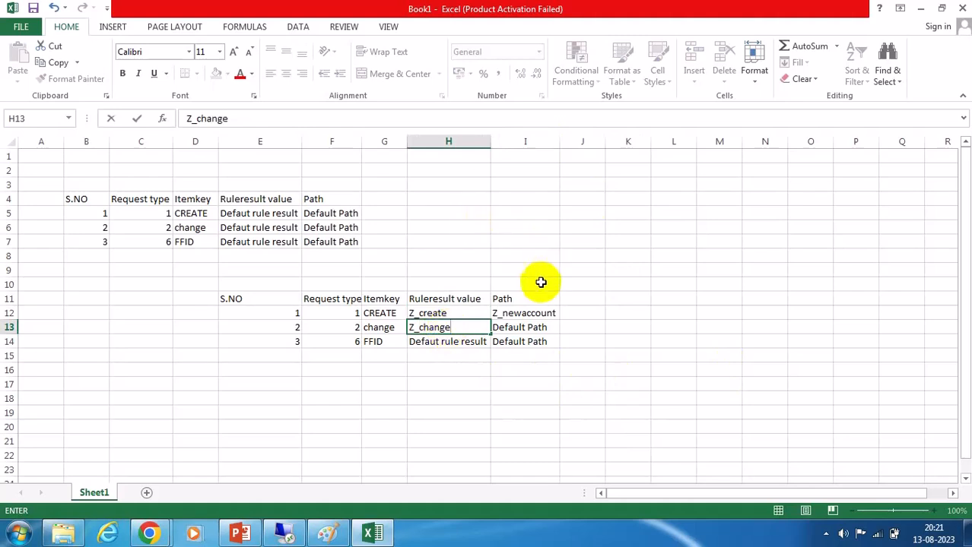
left_click(525, 329)
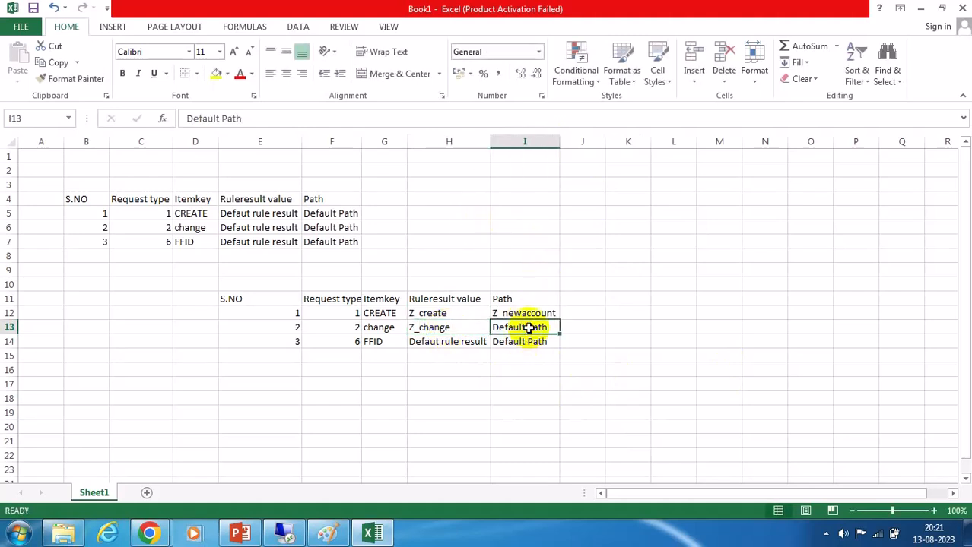
type("Z")
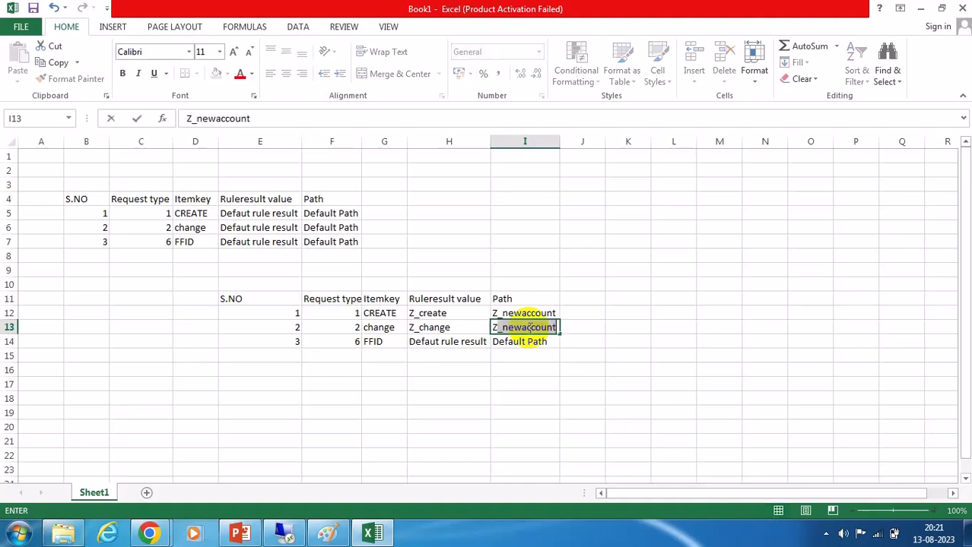
type("_changeaccount")
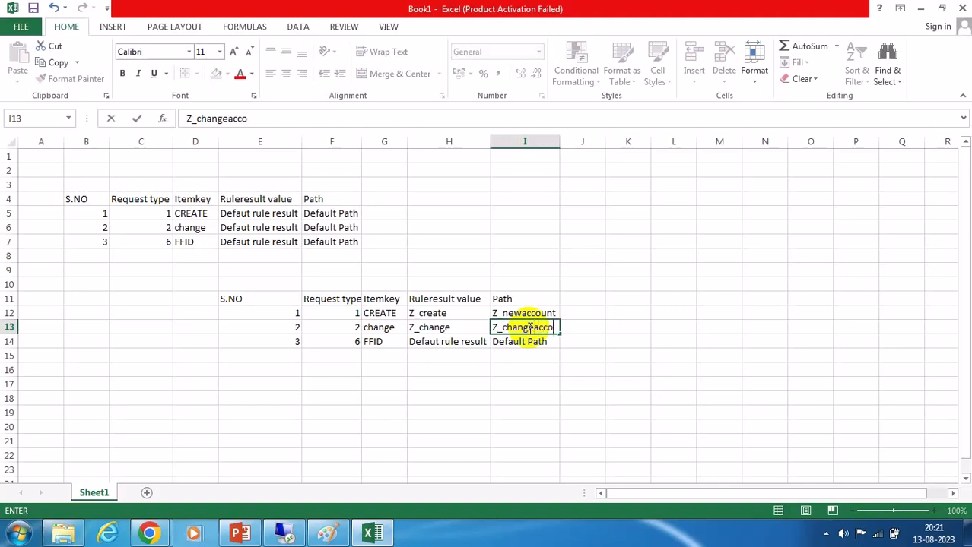
double_click(560, 140)
Set the FFID row's rule result value to Z_eam and its path to Z_eampath.
left_click(727, 388)
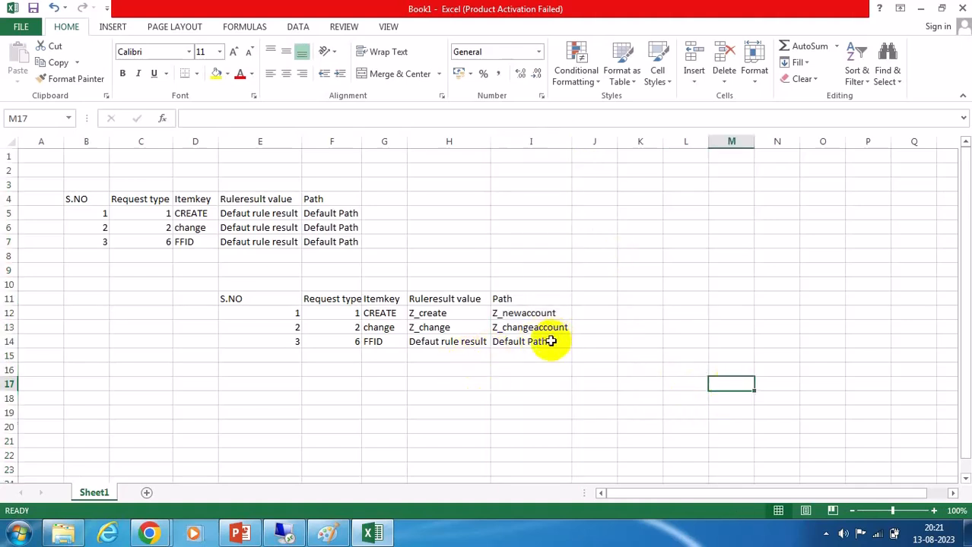
left_click(456, 342)
type("Z")
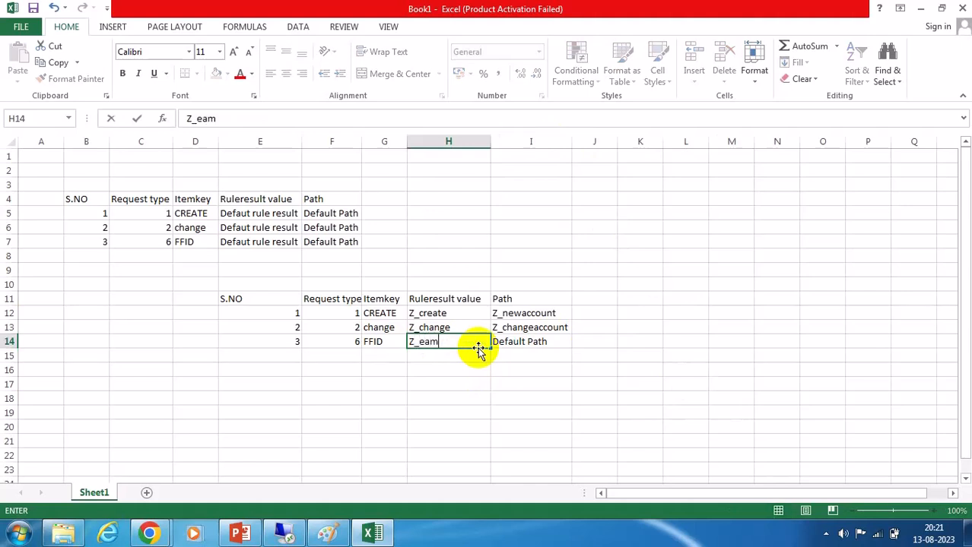
type("_eam")
left_click(530, 341)
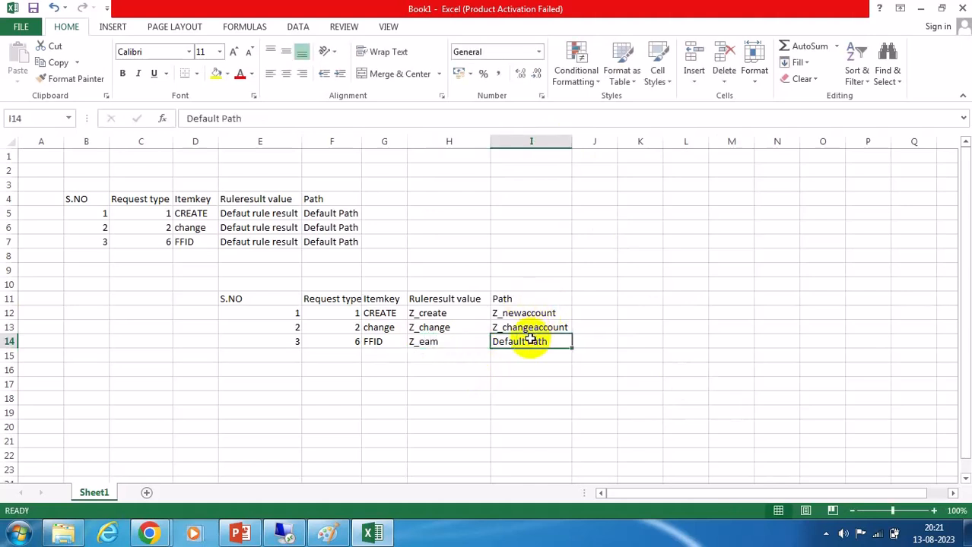
type("Z_eampath")
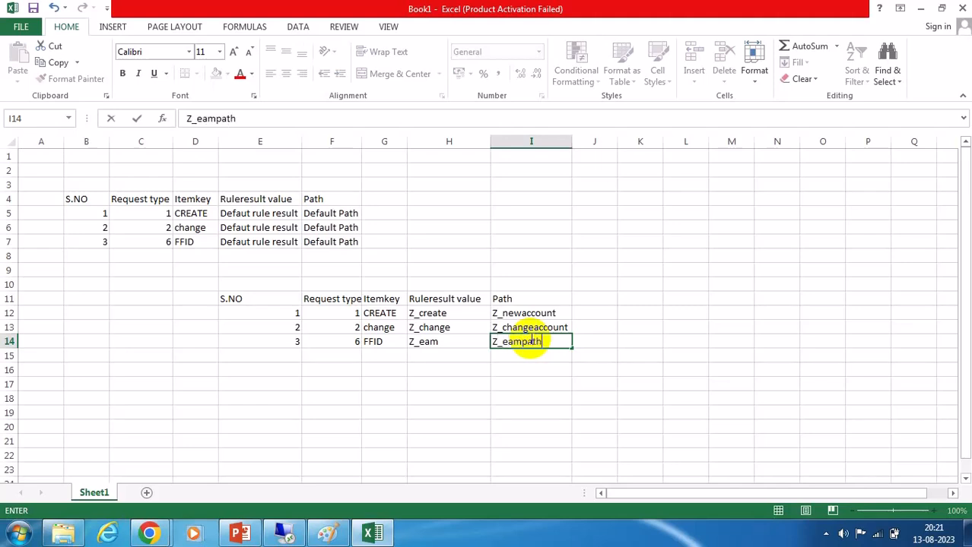
left_click(737, 416)
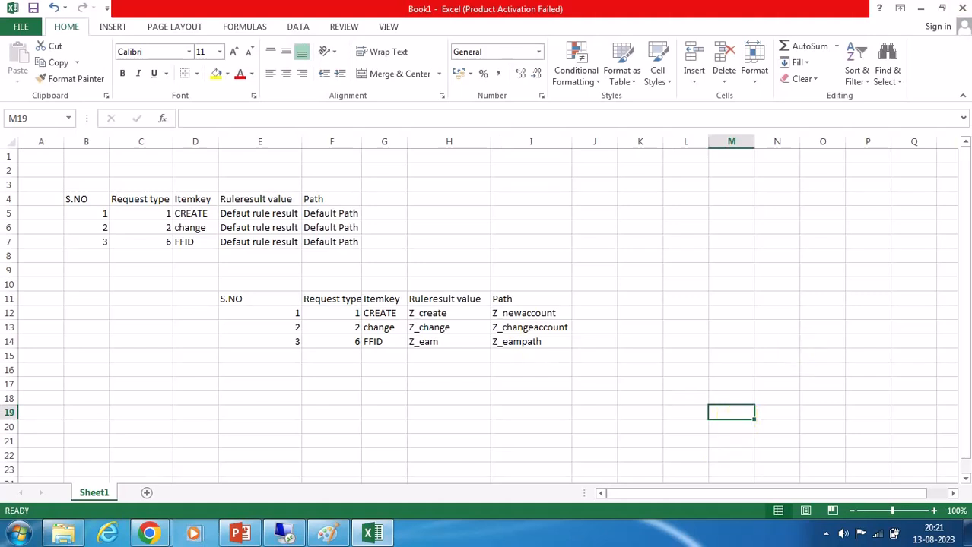
Add a Stage column to the original table with stage 1 for all three request types.
left_click(390, 200)
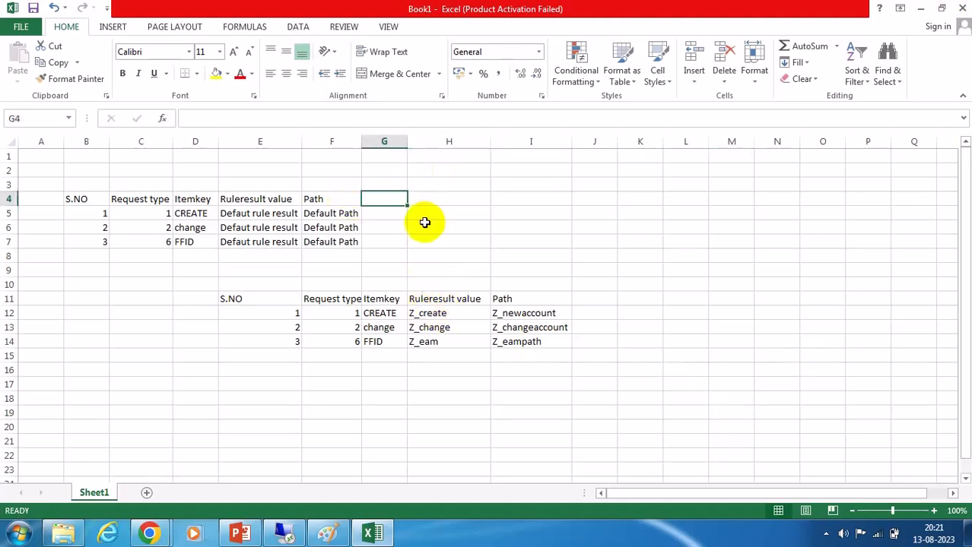
type("Stage")
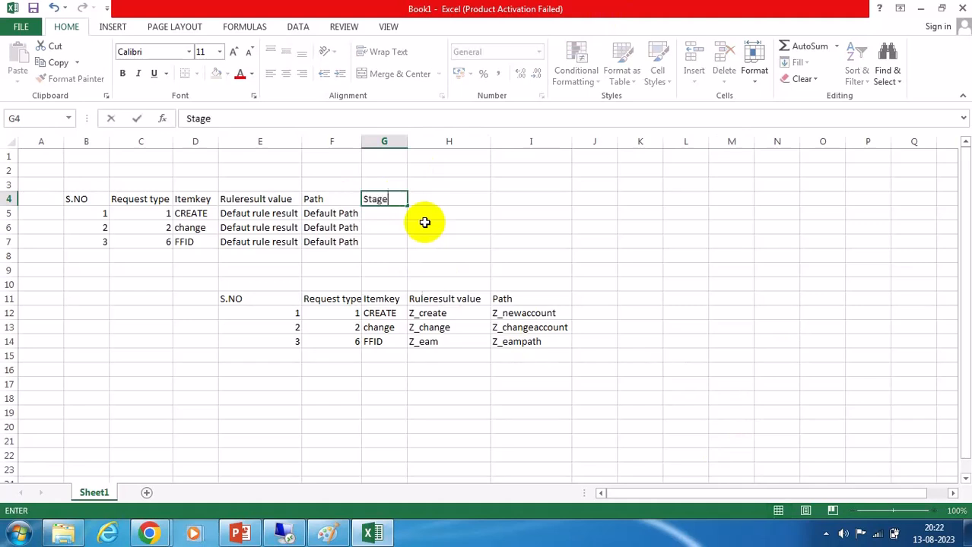
key("Return")
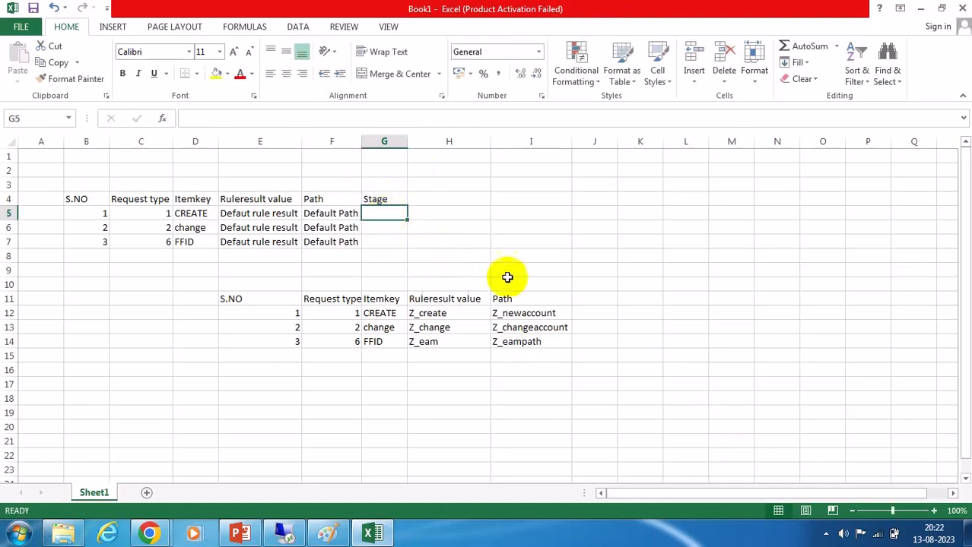
type("1")
left_click(373, 227)
type("1")
left_click(375, 240)
type("1")
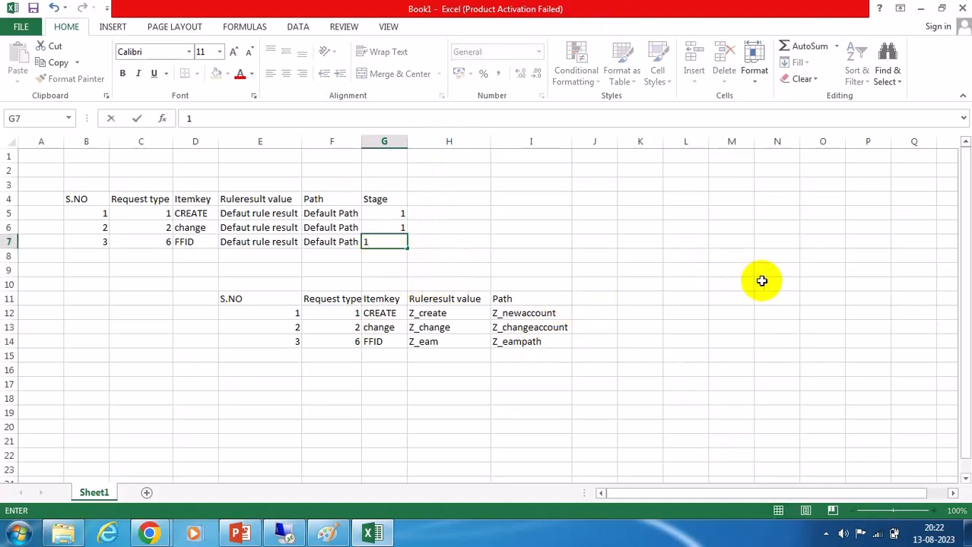
left_click(777, 300)
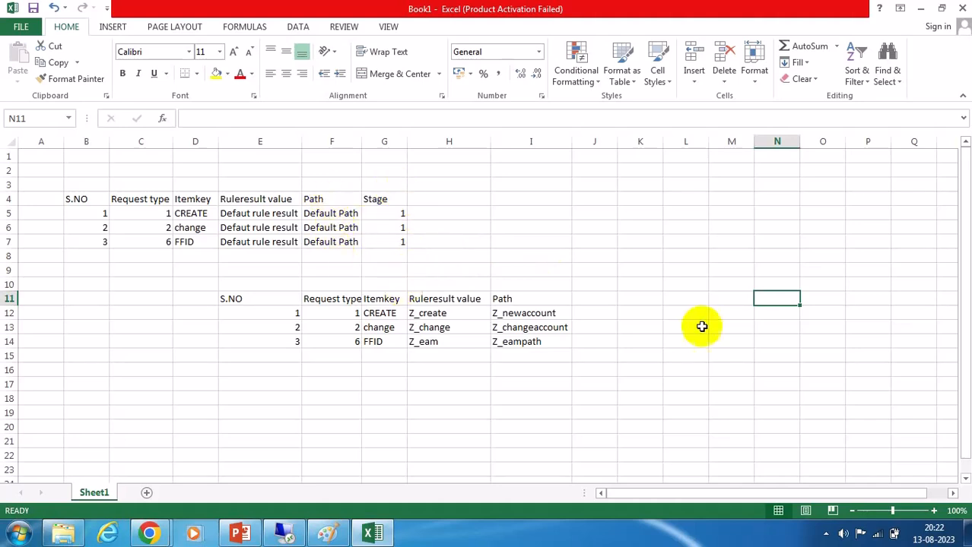
Add a Stage column to the duplicate table with stages 2, 2 and 1 for CREATE, change and FFID.
left_click(589, 302)
type("Stage")
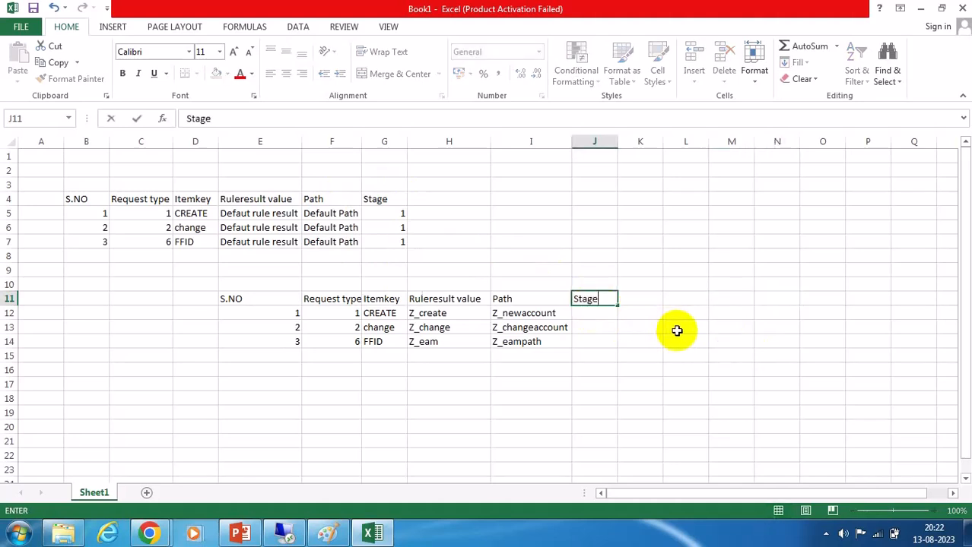
left_click(600, 316)
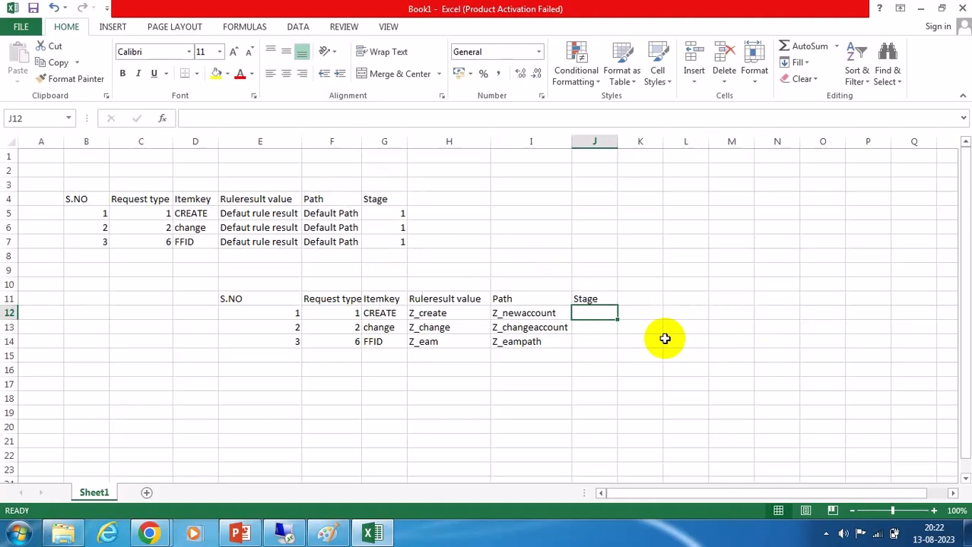
type("2")
left_click(606, 330)
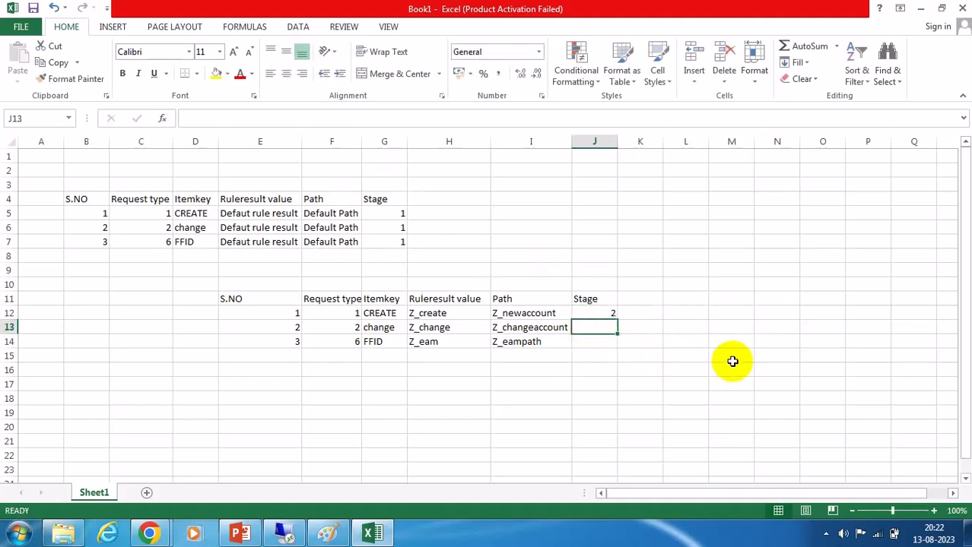
type("2")
key("Return")
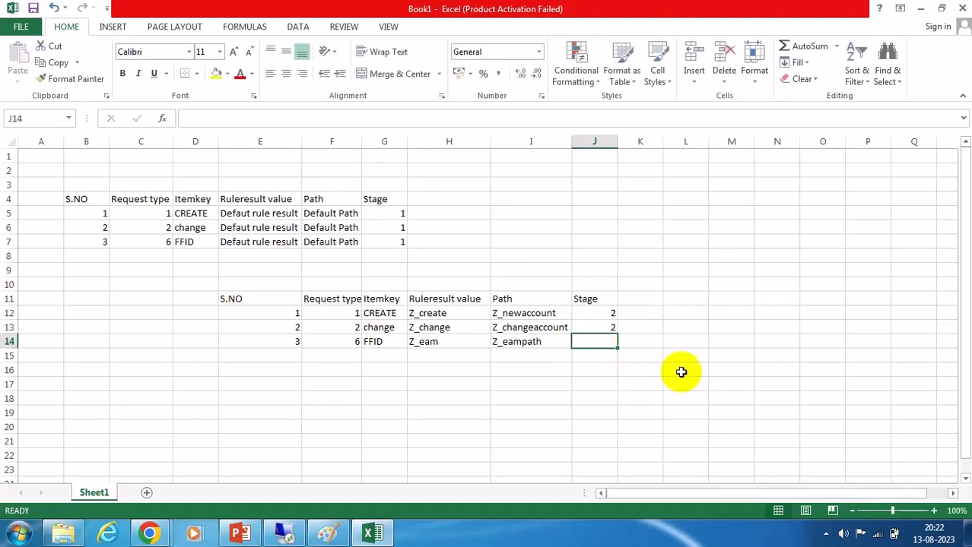
type("1")
left_click(782, 393)
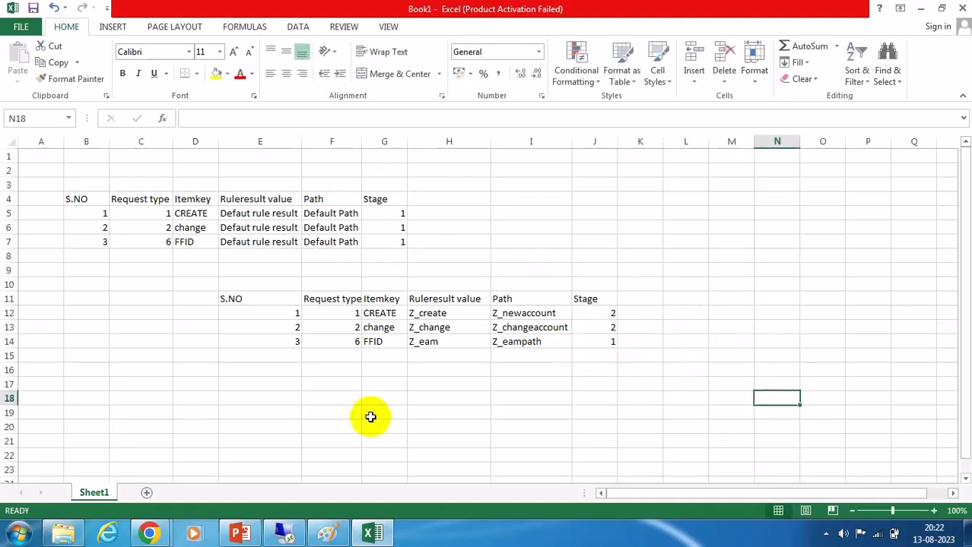
Compare the duplicate table's request type and path columns against the original table.
left_click_drag(244, 300, 612, 343)
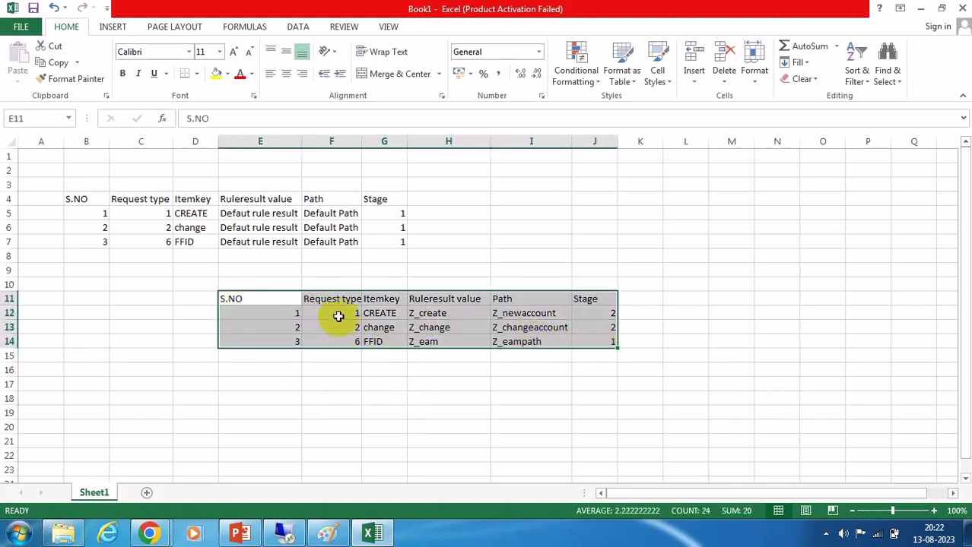
left_click_drag(349, 300, 351, 347)
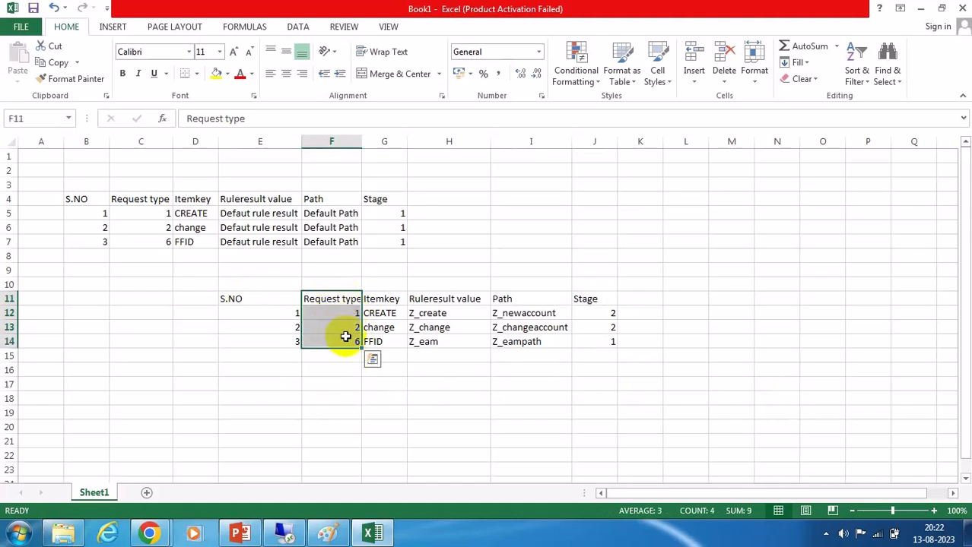
left_click_drag(511, 302, 514, 344)
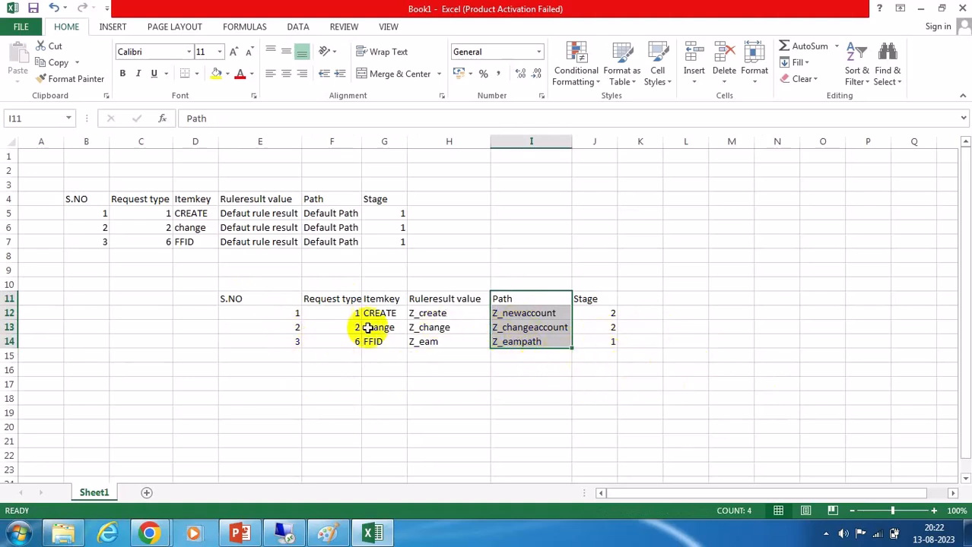
left_click_drag(158, 201, 162, 238)
left_click_drag(330, 208, 330, 239)
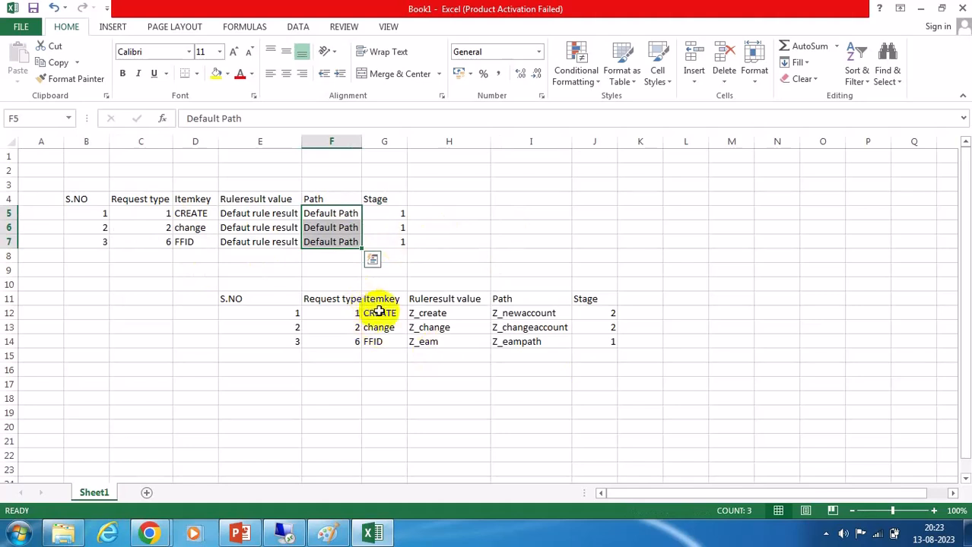
left_click_drag(347, 304, 351, 343)
left_click_drag(530, 299, 532, 344)
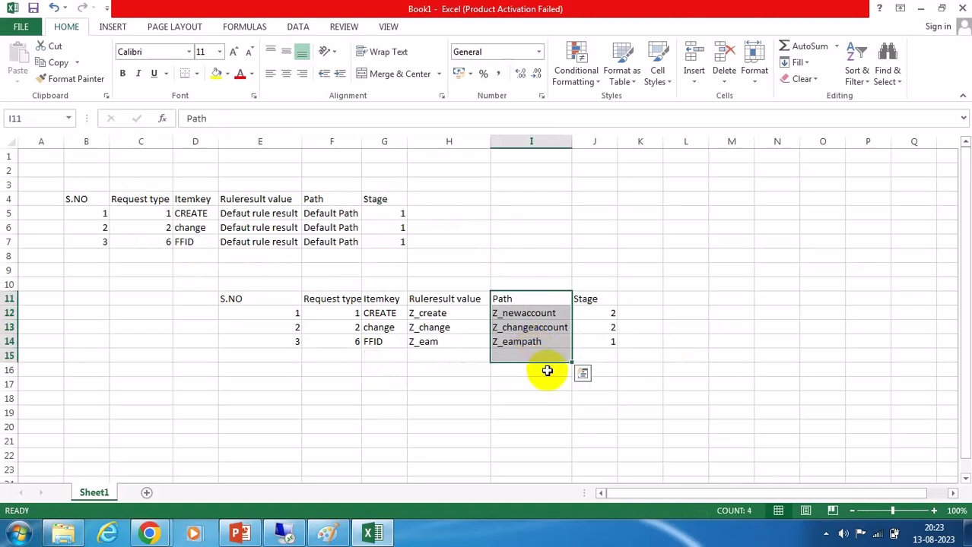
left_click_drag(347, 304, 341, 337)
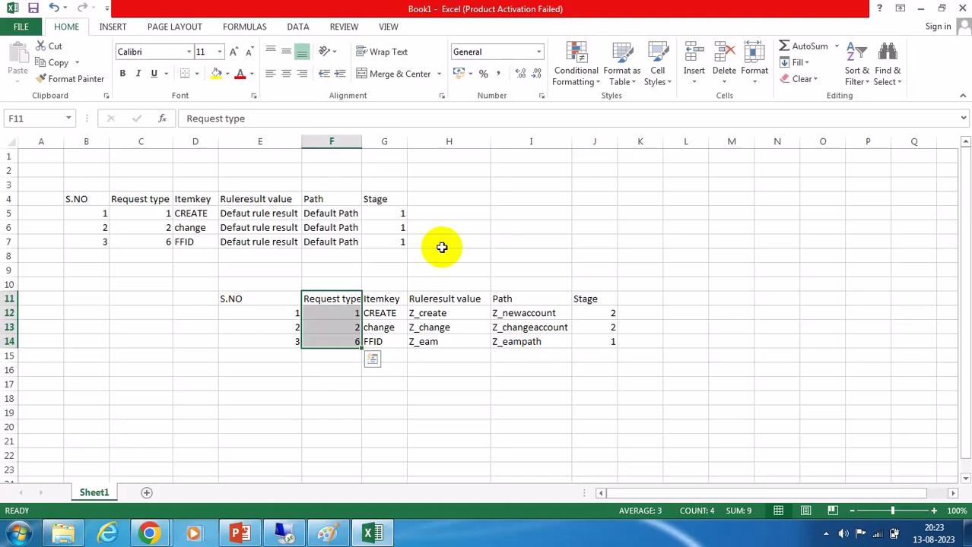
left_click(741, 353)
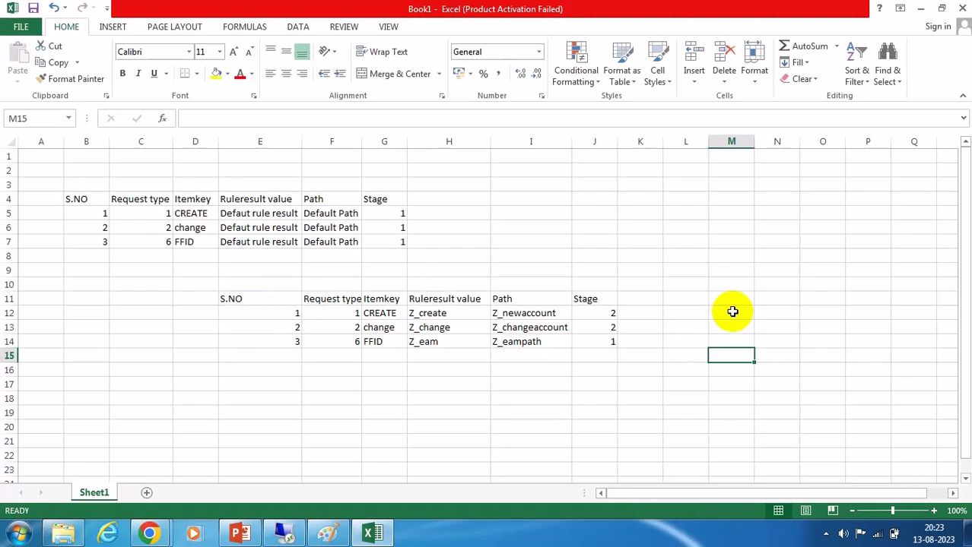
Review the original table's path and item key cells for the default route.
left_click(331, 212)
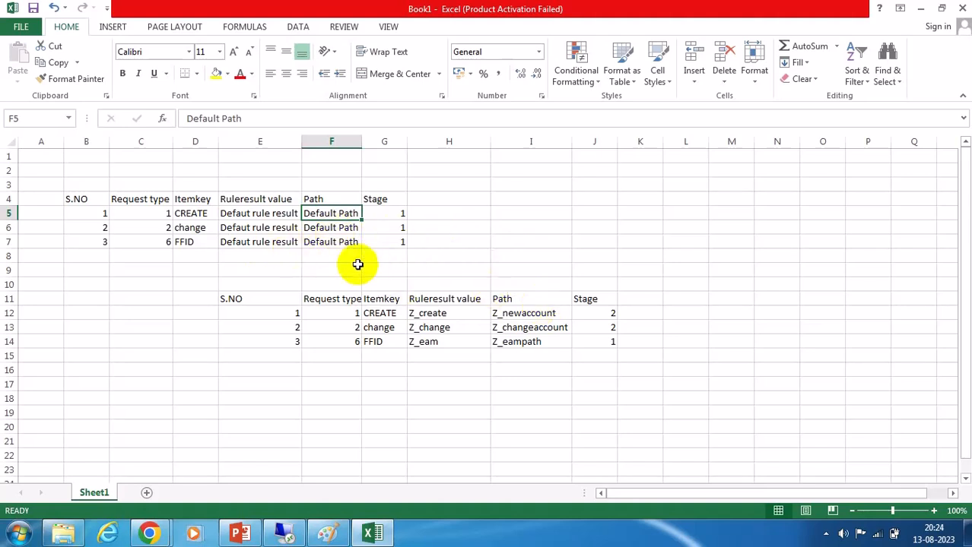
left_click(203, 245)
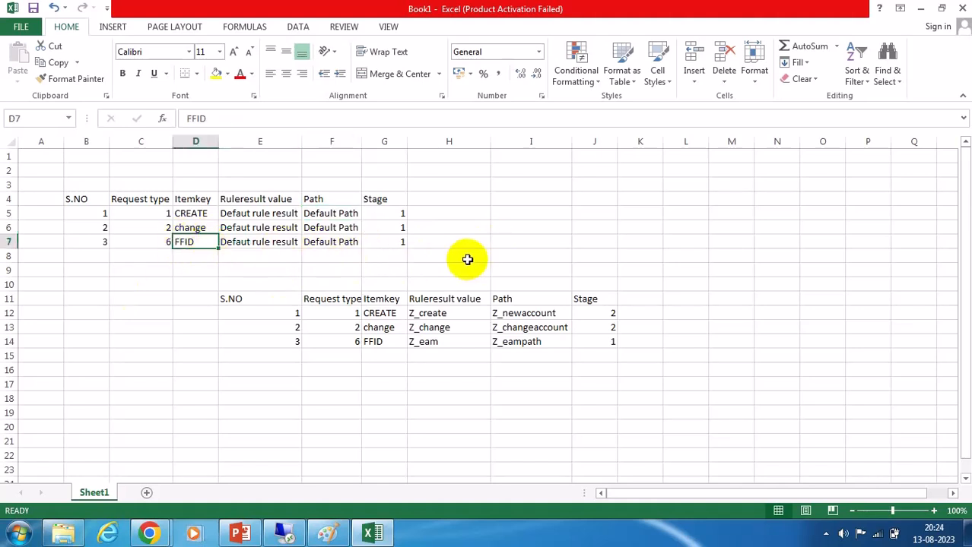
left_click(441, 212)
left_click(529, 224)
left_click(638, 226)
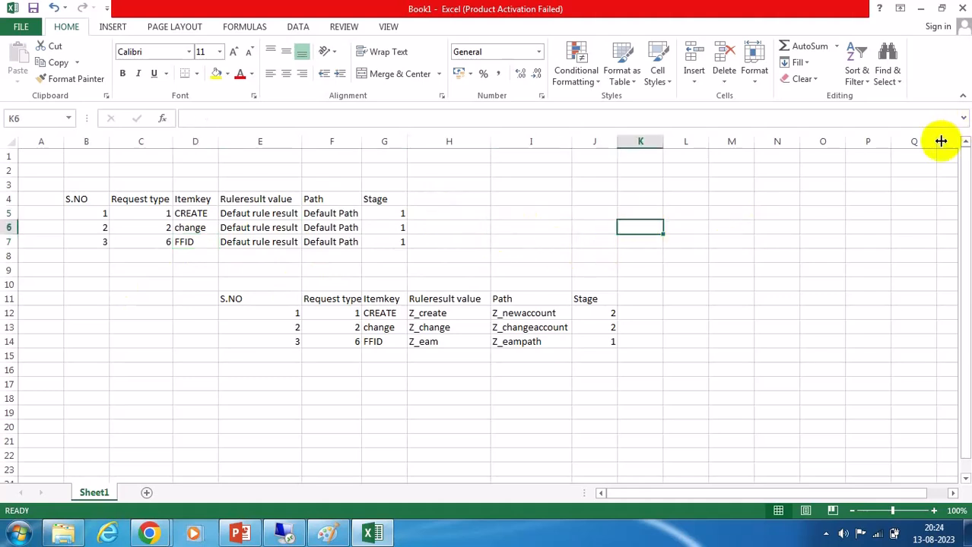
left_click_drag(326, 214, 323, 242)
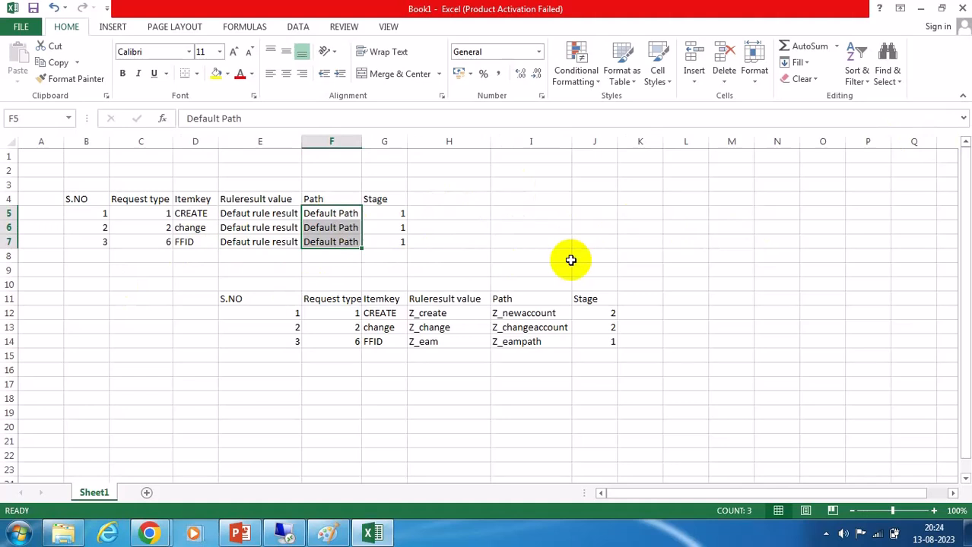
left_click(196, 243)
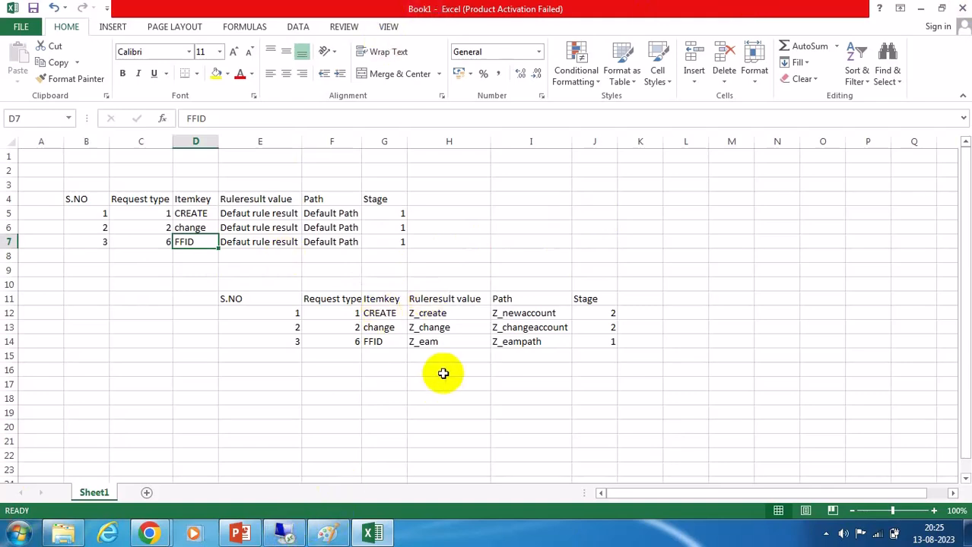
Switch to the SAP MSMP workflow configuration and review the route mapping and process global settings.
left_click(285, 533)
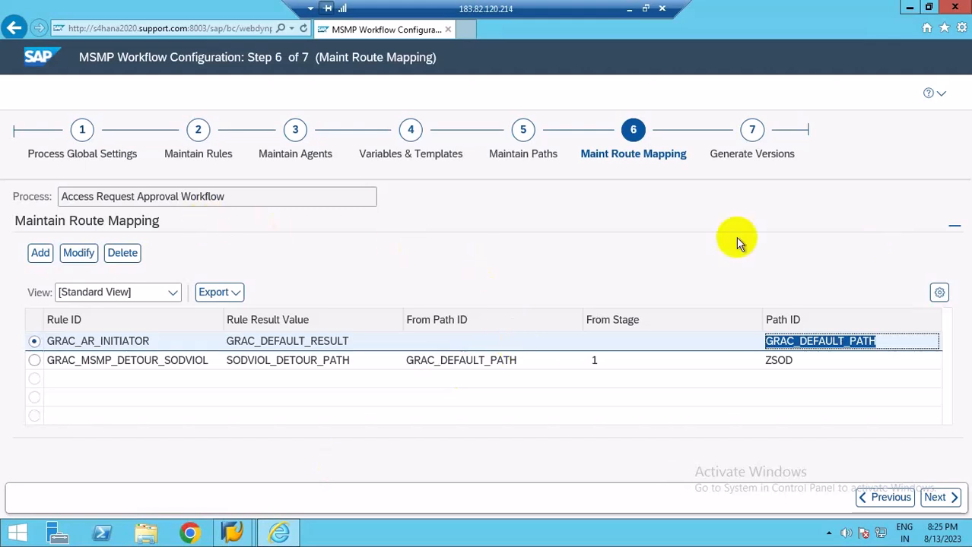
left_click(637, 216)
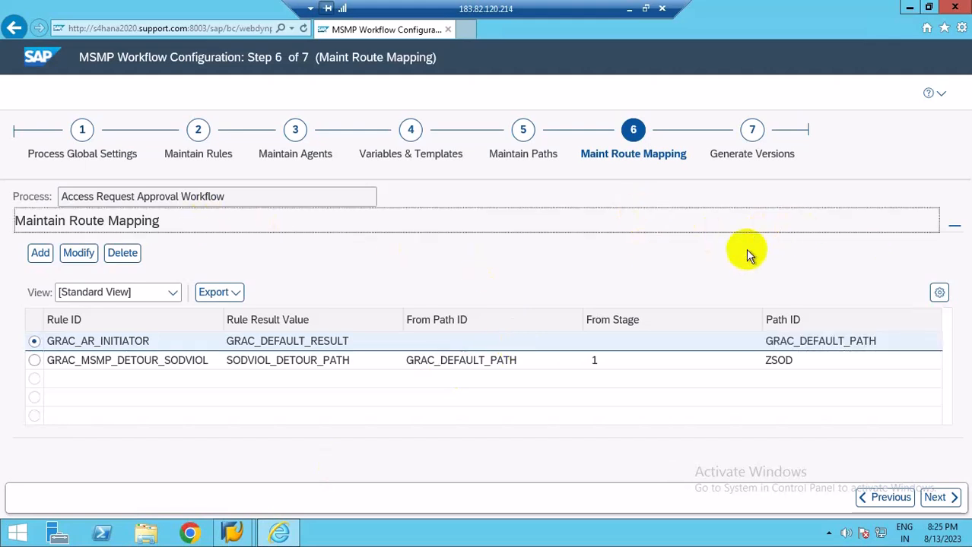
left_click(710, 256)
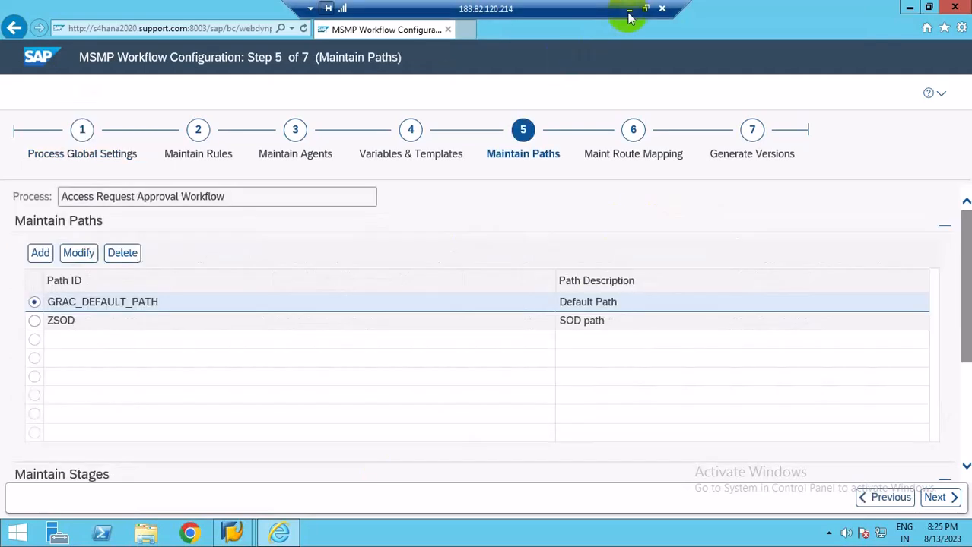
left_click(629, 11)
Switch to the presentation and browse the slides back to the MSMP Step 2 Maintain Rules slide.
left_click(238, 533)
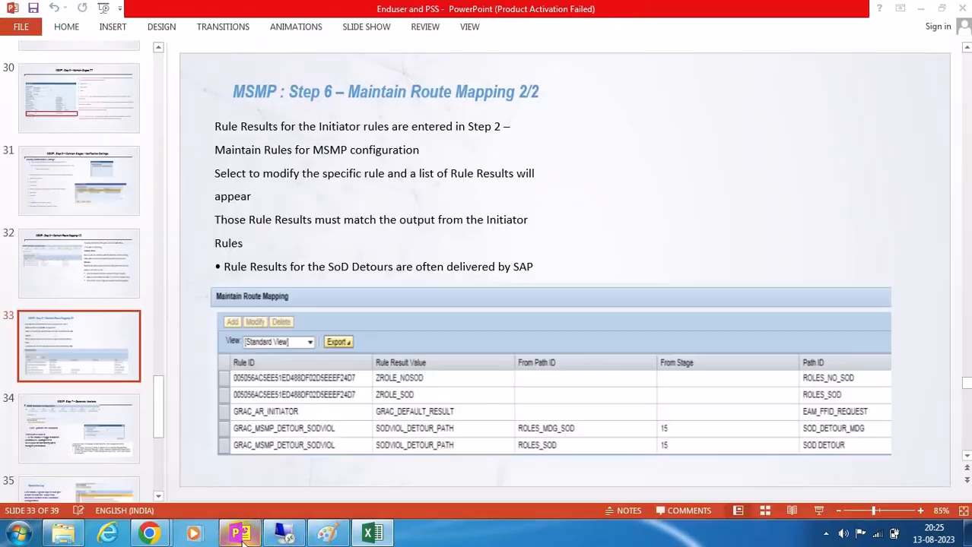
scroll(122, 370, "up", 8)
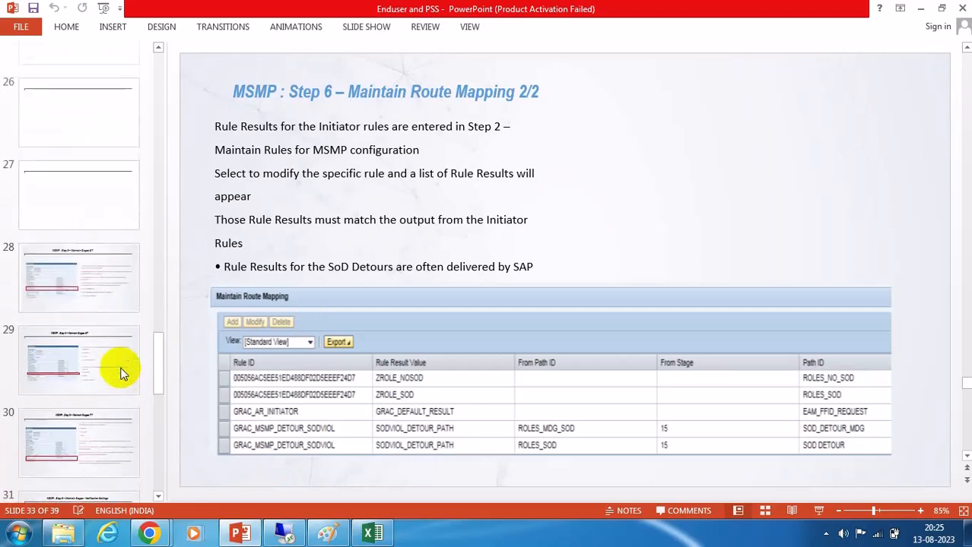
scroll(120, 371, "up", 3)
left_click(93, 171)
scroll(84, 228, "up", 4)
left_click(86, 110)
scroll(92, 220, "up", 5)
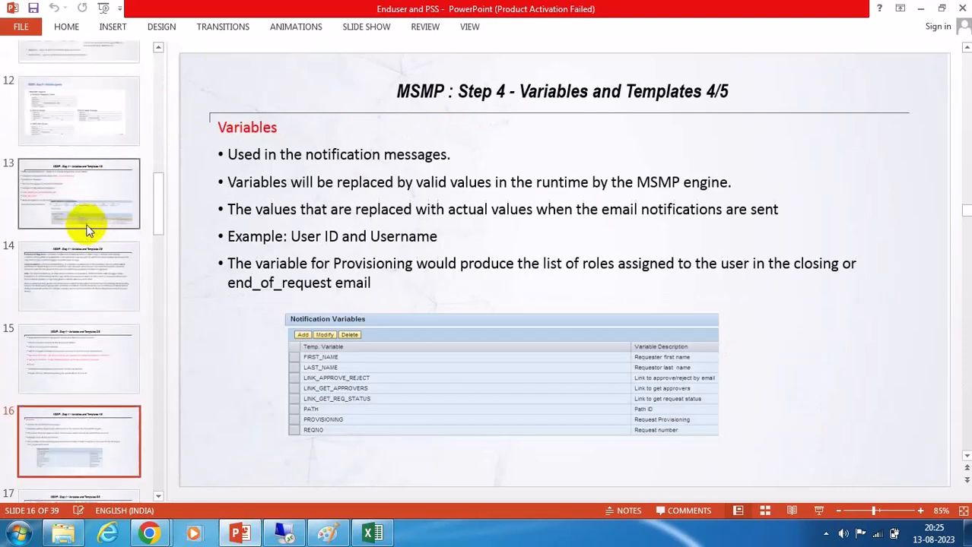
left_click(90, 222)
left_click(88, 131)
scroll(77, 219, "up", 3)
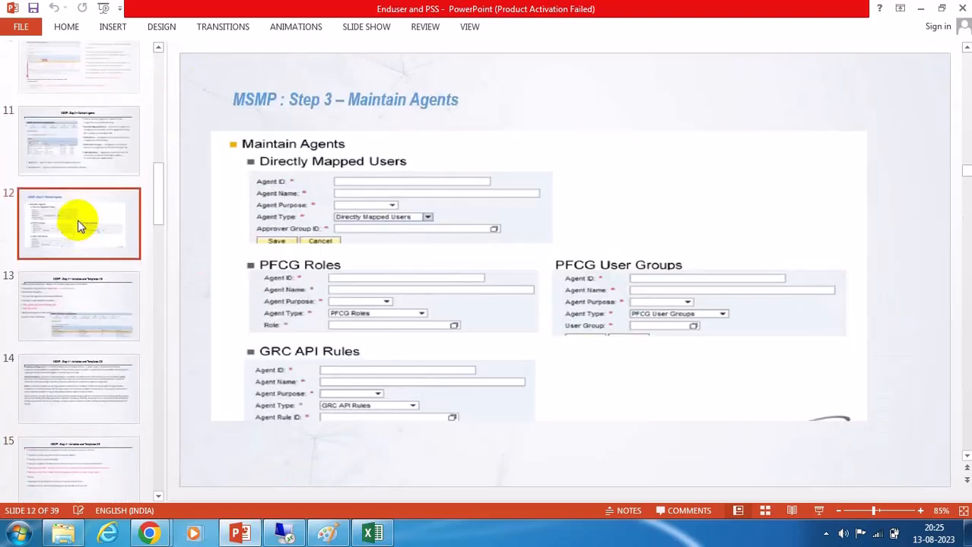
scroll(77, 220, "up", 1)
left_click(77, 190)
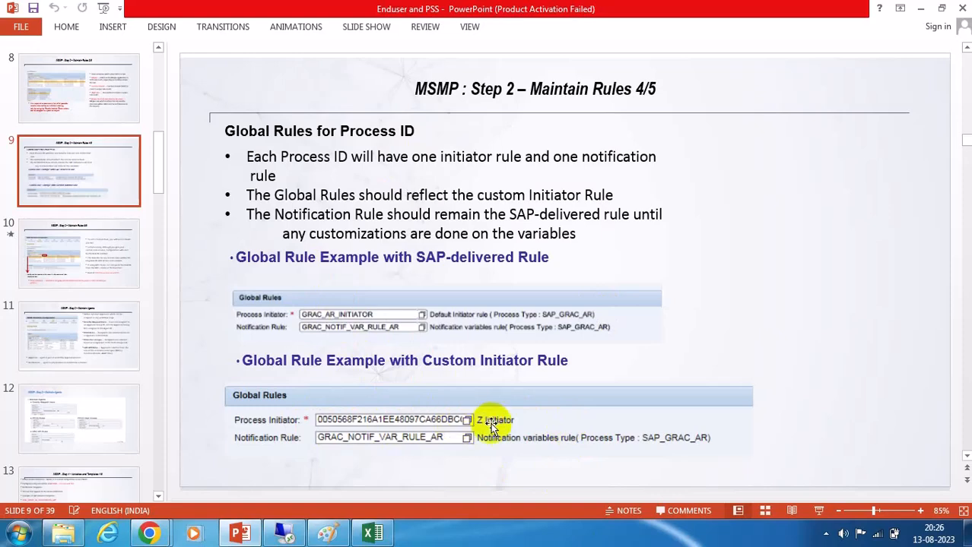
Return to the spreadsheet and add a Process ID label beside the duplicate table.
left_click(372, 534)
left_click_drag(229, 295, 611, 343)
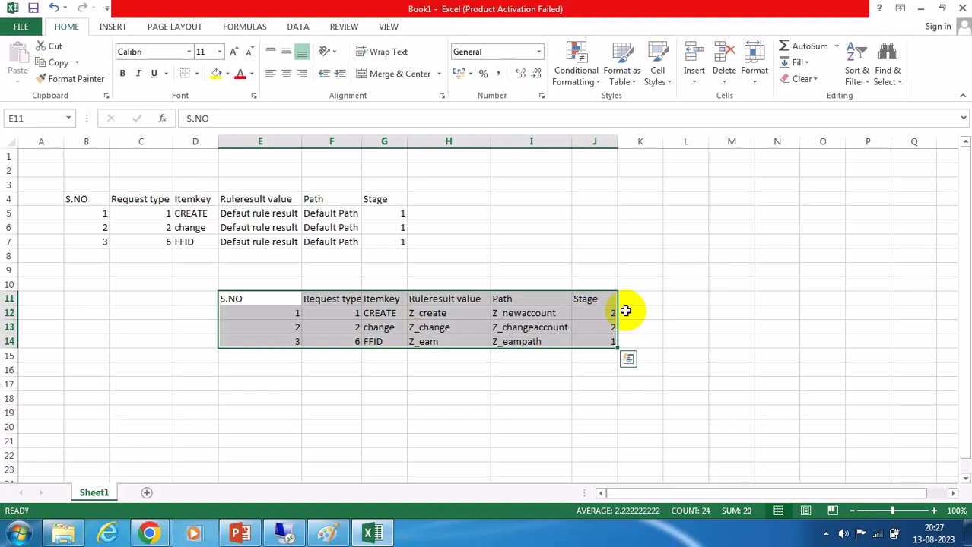
left_click_drag(76, 199, 388, 245)
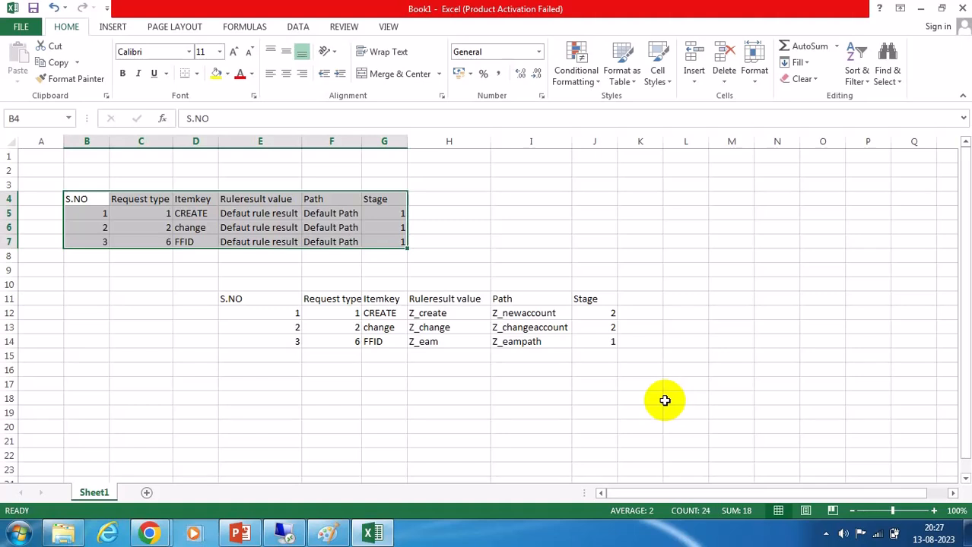
left_click(132, 325)
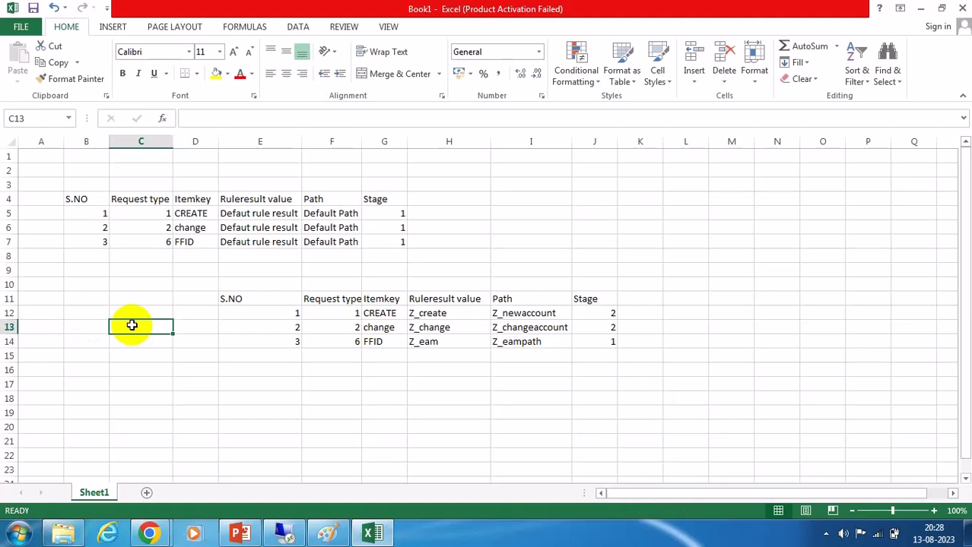
type("Proces")
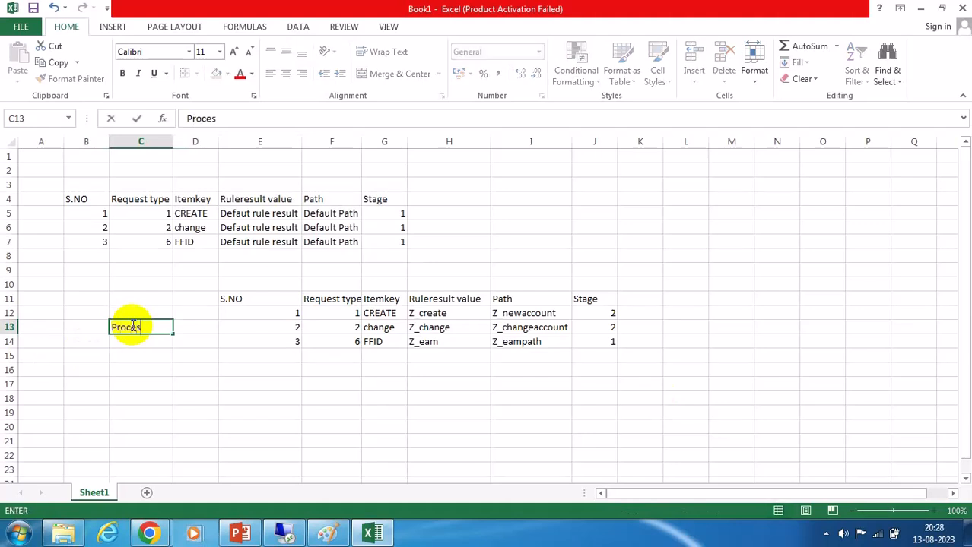
type("s ID")
left_click(376, 411)
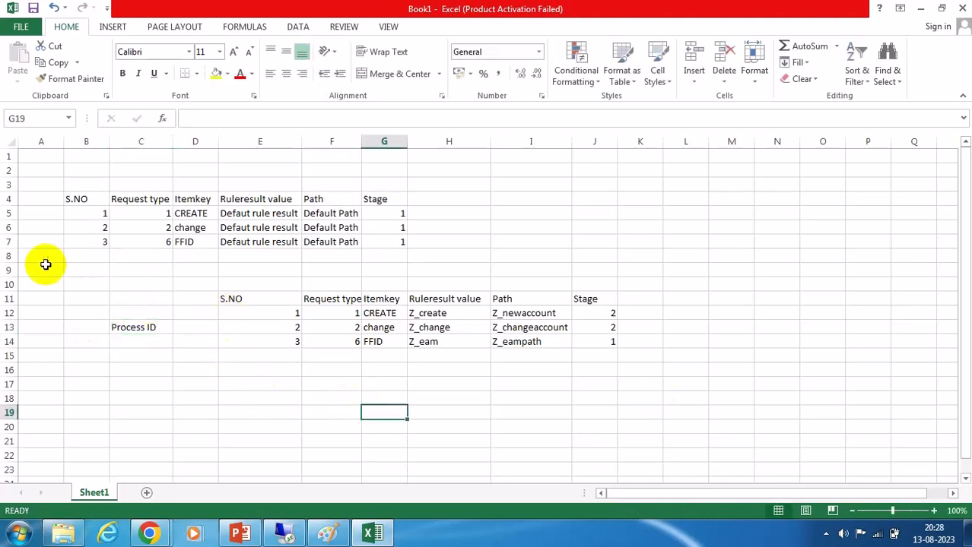
Add a Process id label beside the original table.
left_click(40, 228)
type("p")
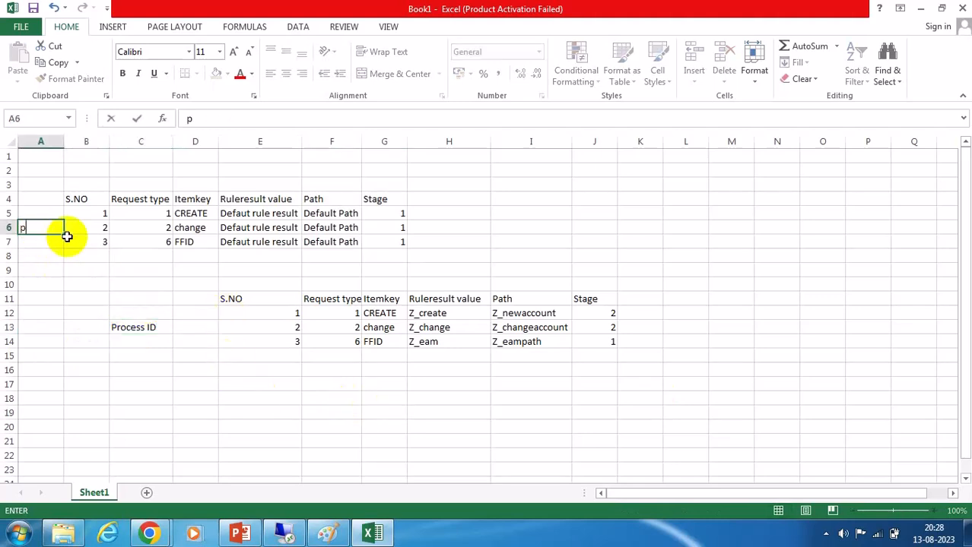
type("ROCESS id")
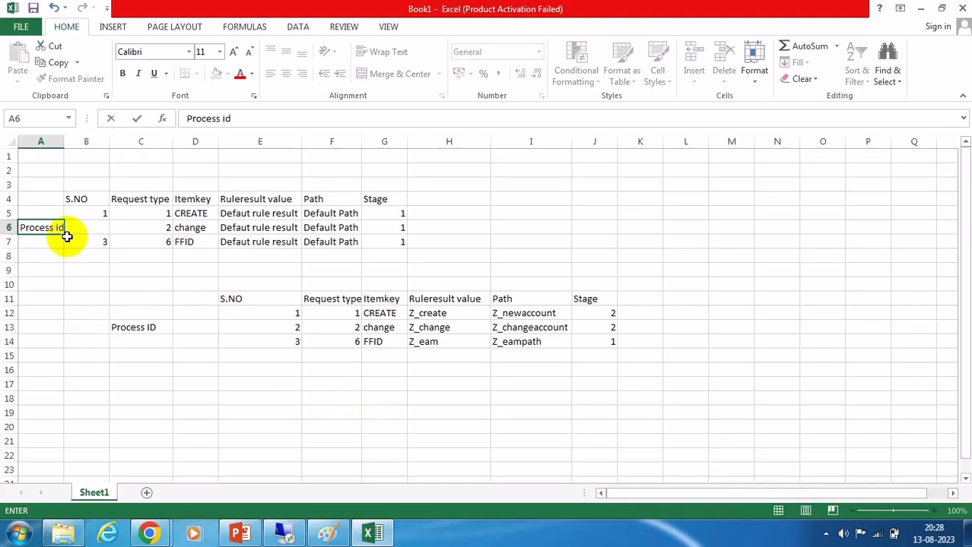
left_click(81, 282)
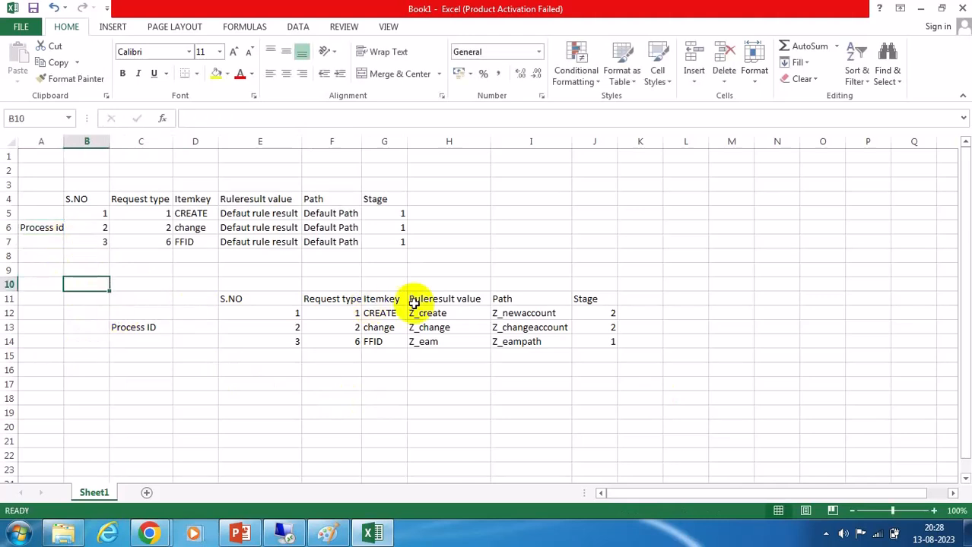
Switch to the SAP workflow configuration and review the stages under Maintain Paths.
left_click(284, 533)
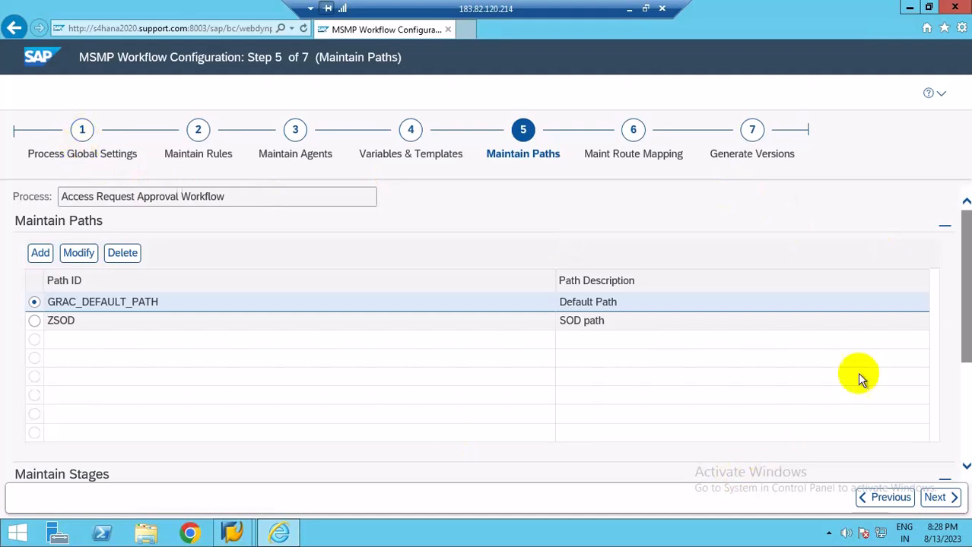
left_click(970, 399)
scroll(969, 401, "down", 3)
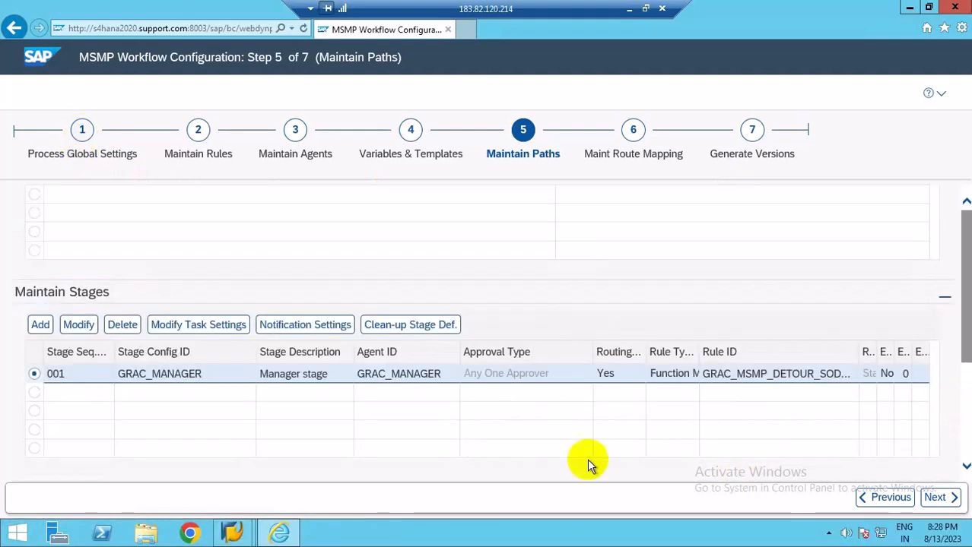
Return to the spreadsheet and set the Stage of all three default-path rows to 2.
left_click(168, 383)
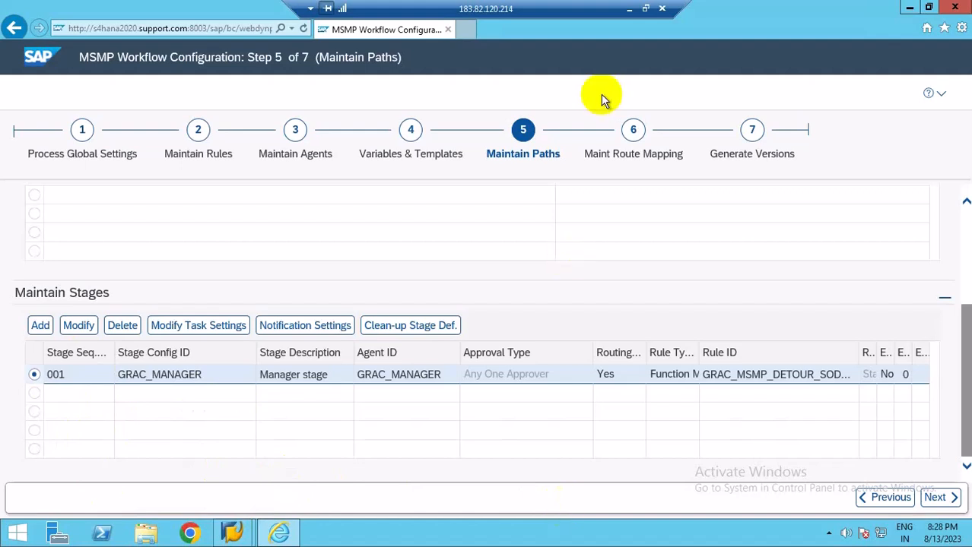
left_click(628, 10)
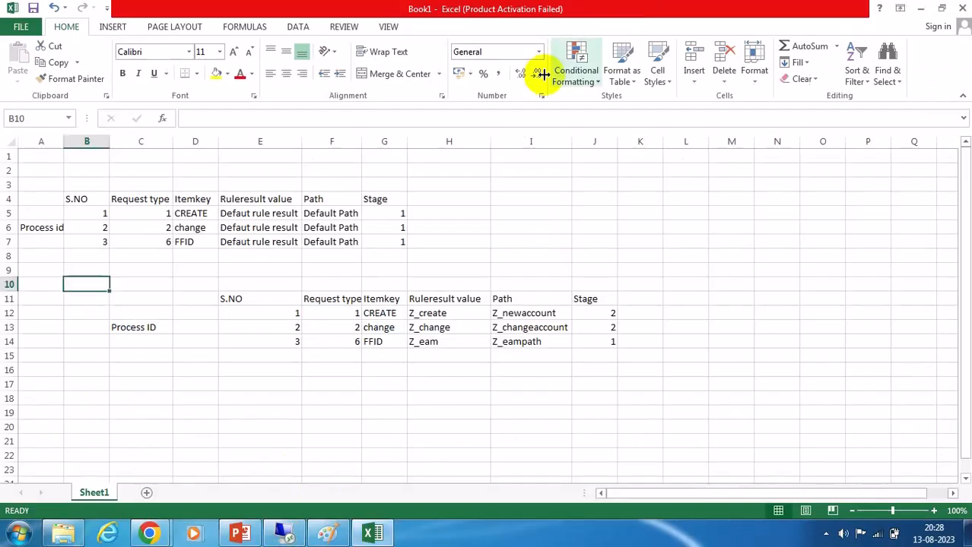
left_click(397, 214)
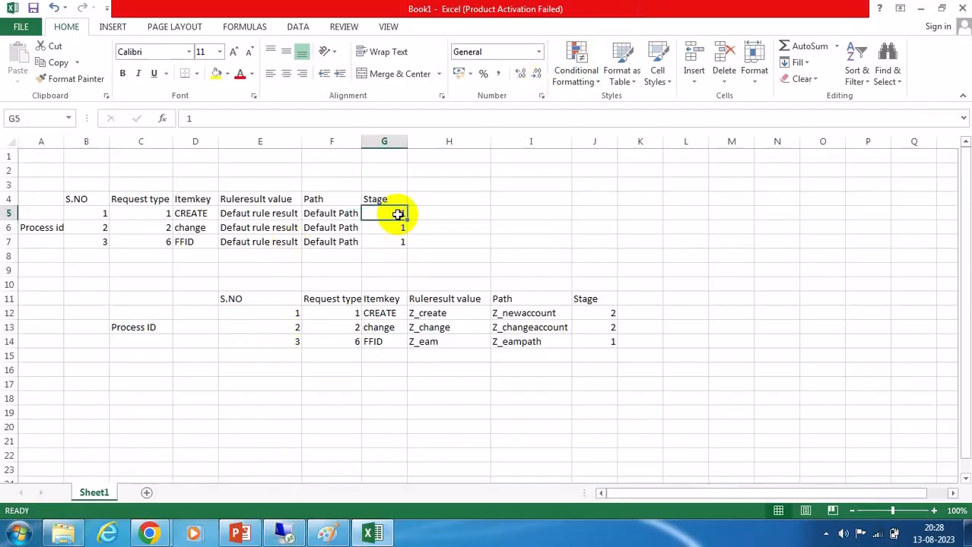
type("2")
left_click(393, 227)
type("2")
left_click(394, 241)
type("2")
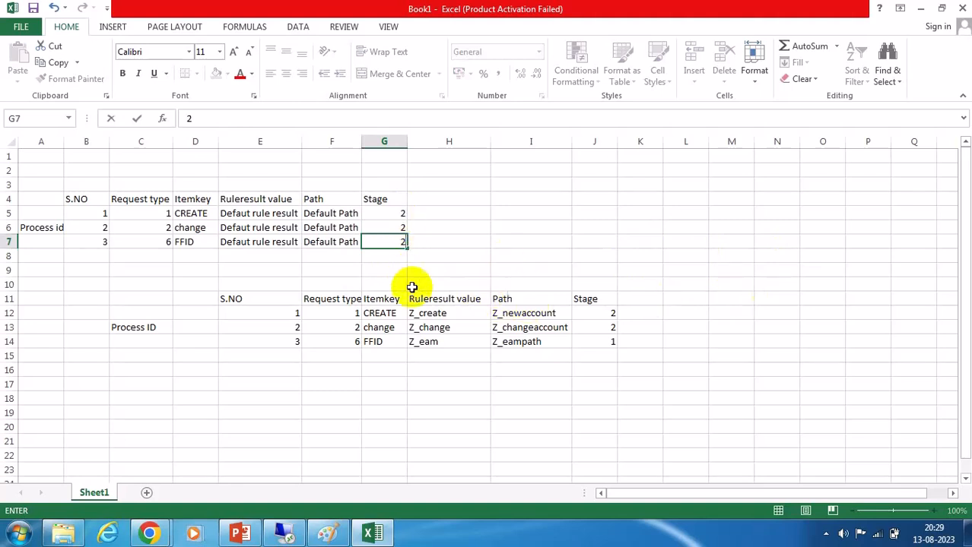
Add a fourth row to the default table with S.NO 4, request type 3 and item key unlock.
left_click(179, 242)
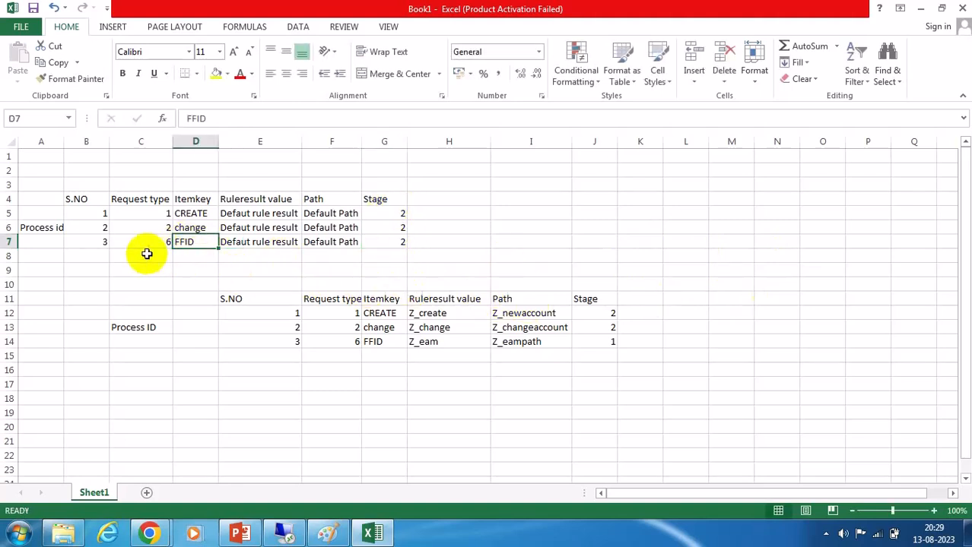
left_click_drag(102, 243, 404, 246)
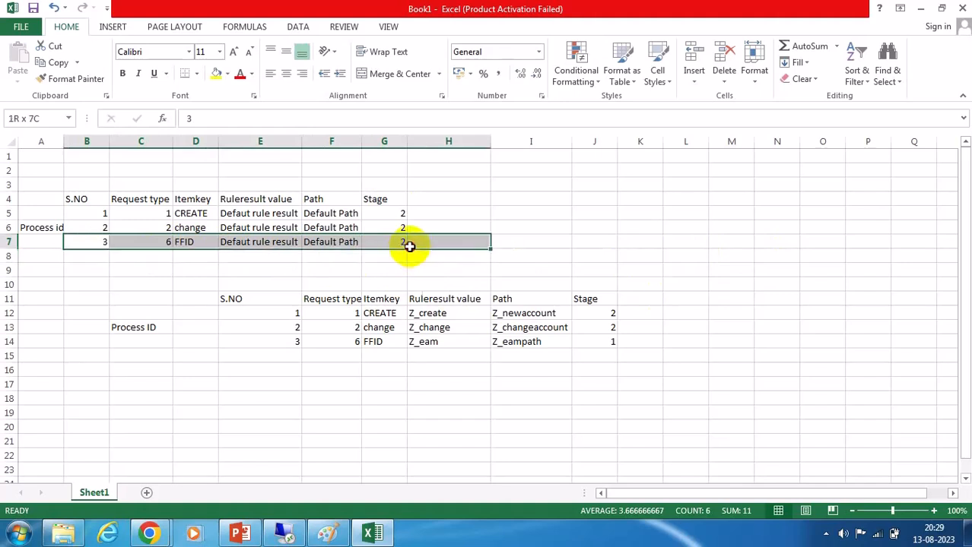
left_click(102, 256)
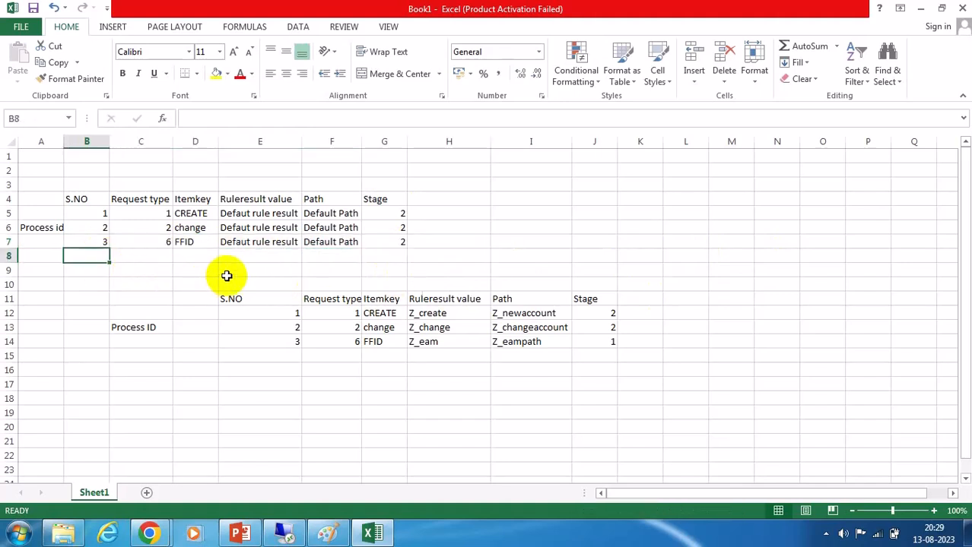
type("4")
left_click(163, 254)
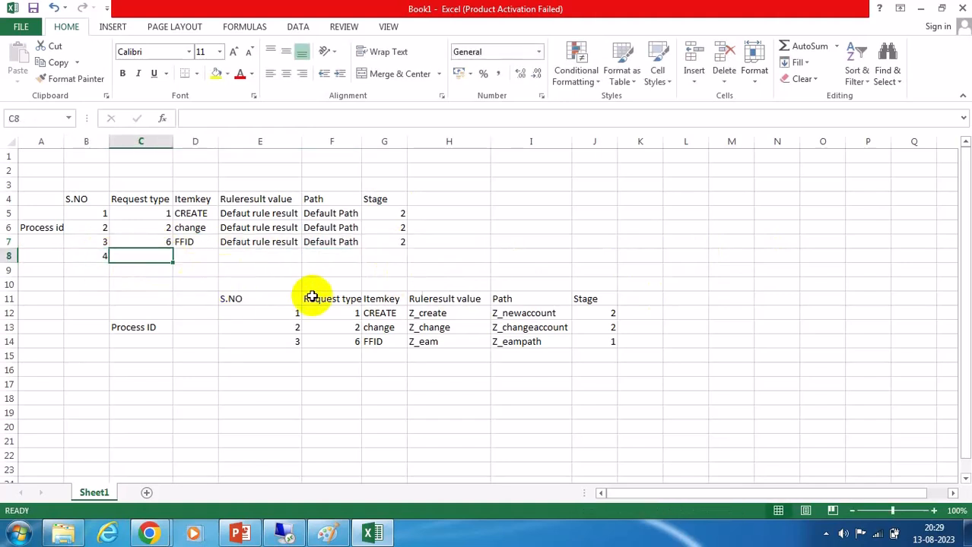
type("4")
key("BackSpace")
type("3")
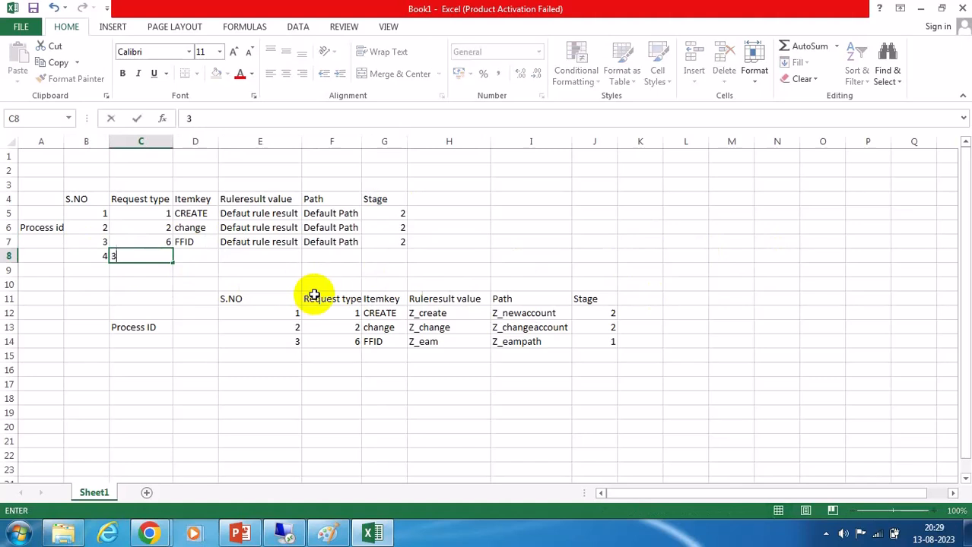
left_click(200, 256)
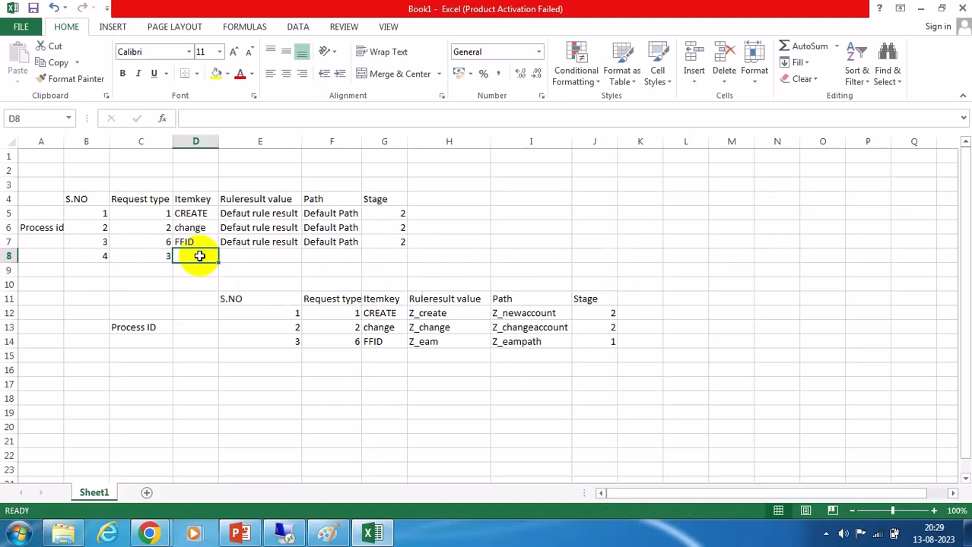
type("unlock")
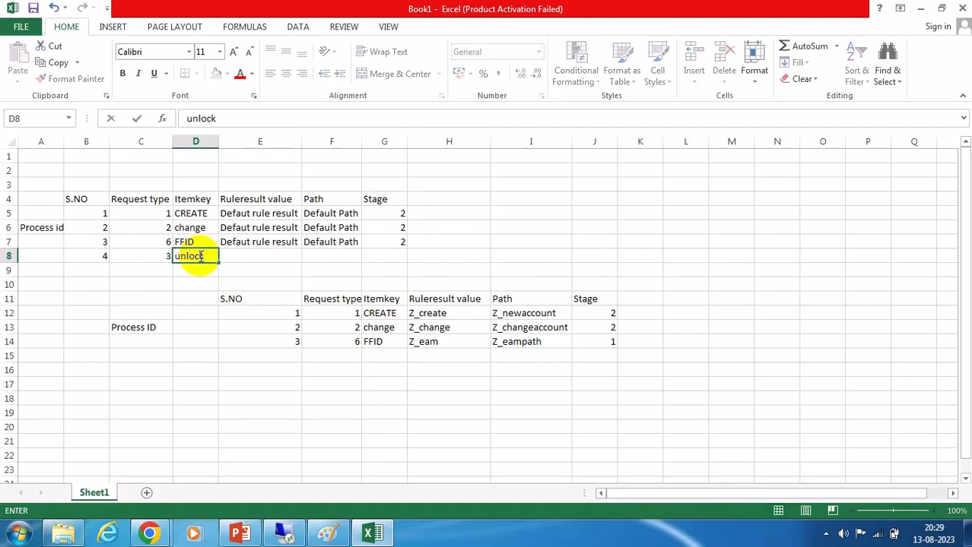
Copy the default rule result, Default Path and stage 2 into the new unlock row.
left_click(257, 258)
left_click_drag(253, 245, 391, 242)
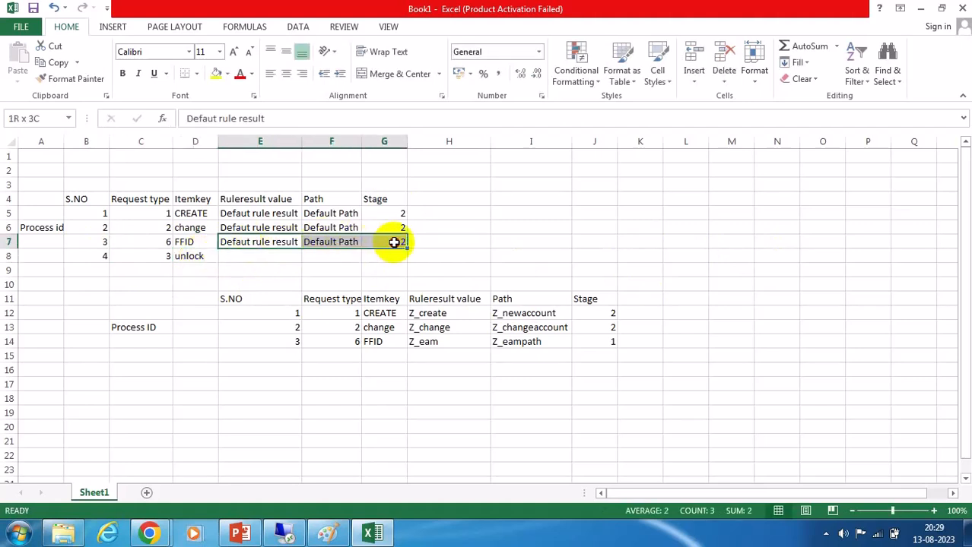
key("ctrl+c")
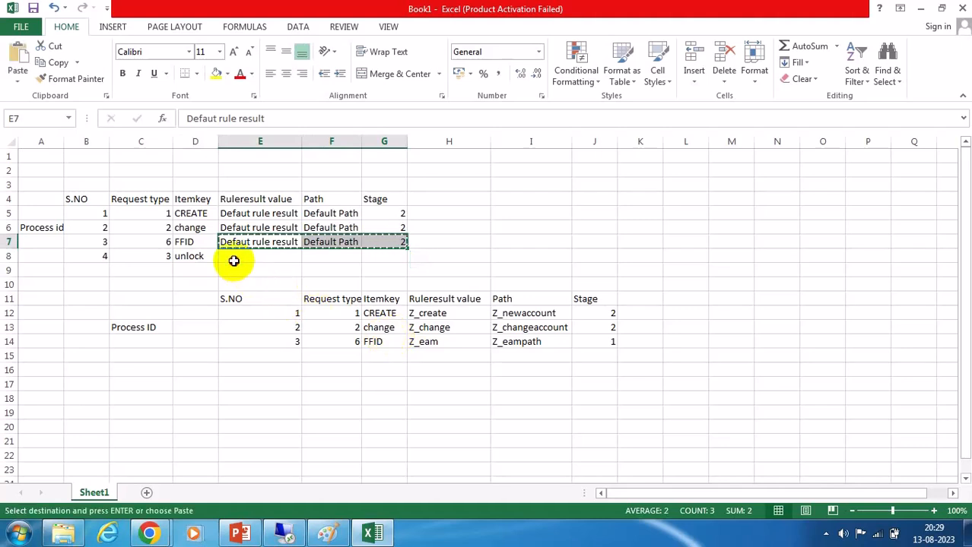
left_click(235, 258)
key("ctrl+v")
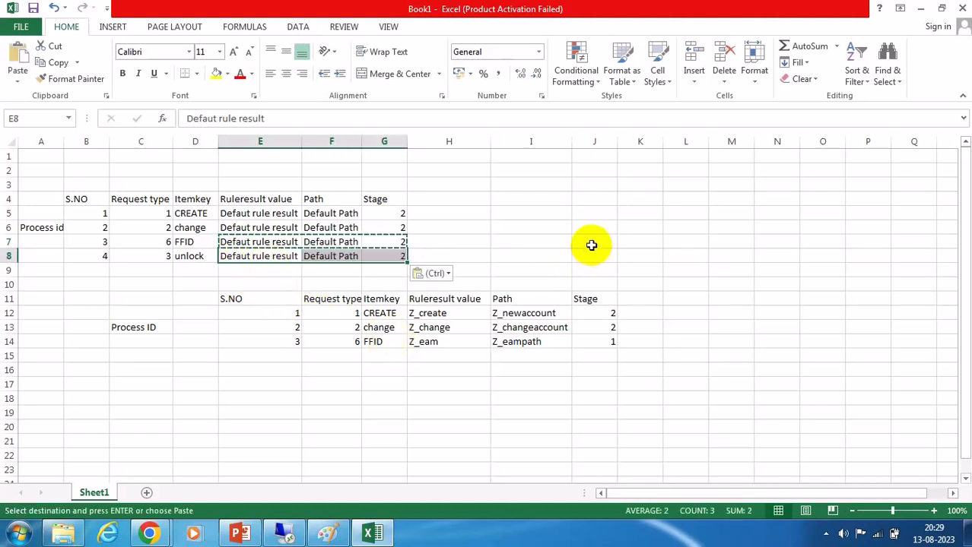
key("Escape")
left_click(634, 239)
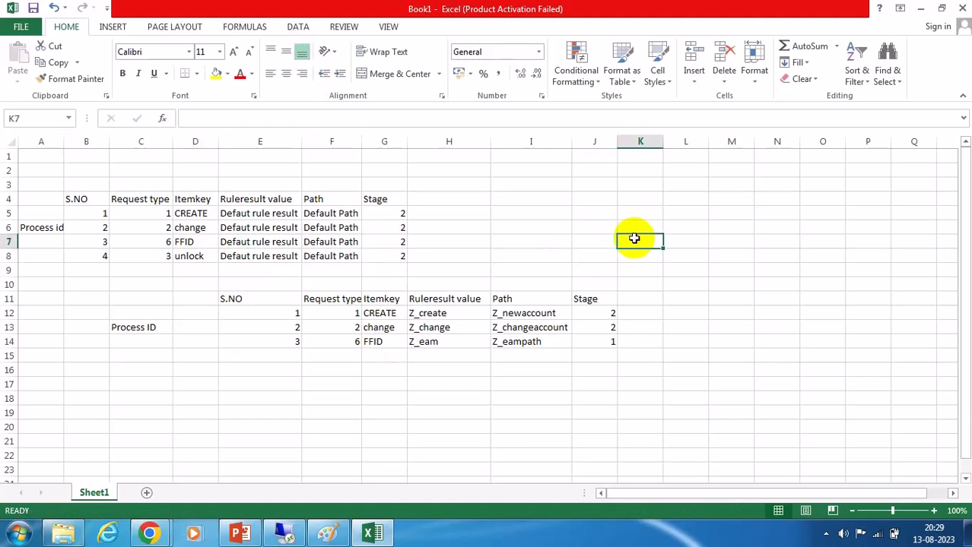
Add a fourth row to the custom table with S.NO 4, request type 4 and item key unclock.
left_click(295, 355)
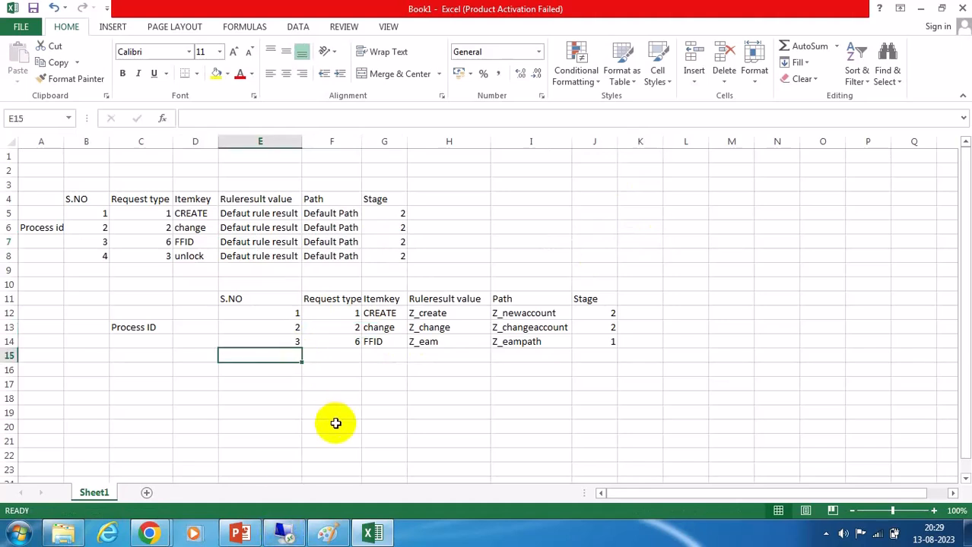
type("4")
left_click(340, 353)
type("4")
left_click(382, 354)
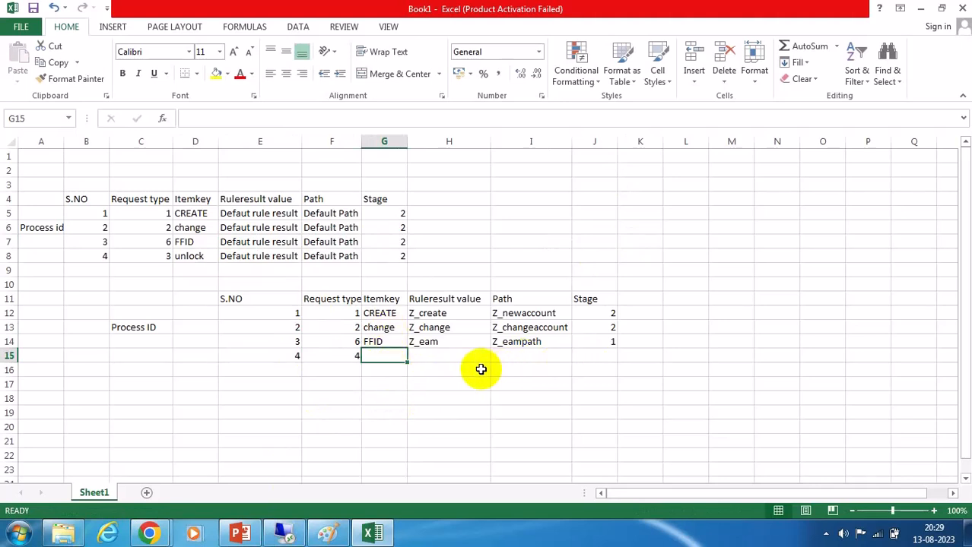
type("unclok")
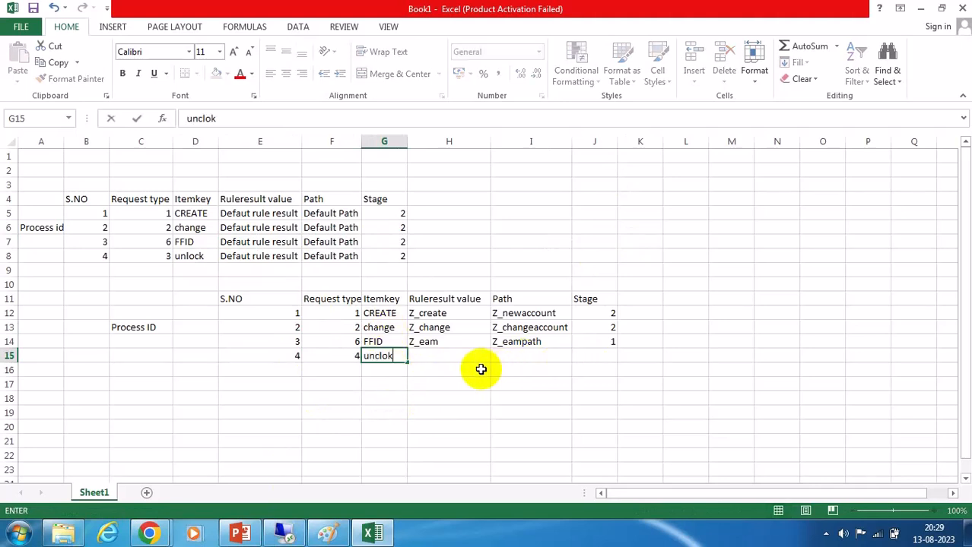
key("BackSpace")
type("ck")
left_click(447, 356)
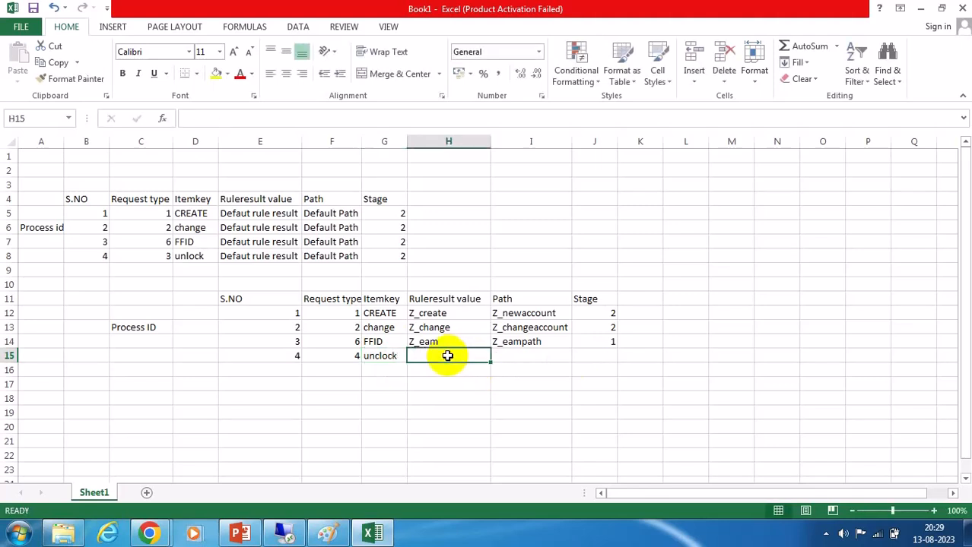
Fill the new custom row with rule result Z_unlock, path Z_unlockATH and stage 1.
type("Z_")
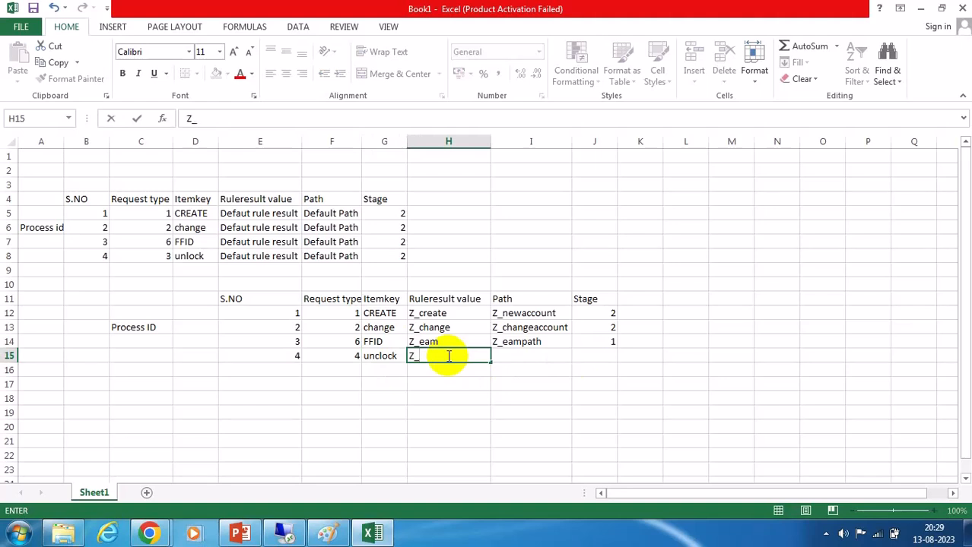
type("unlock")
left_click(522, 357)
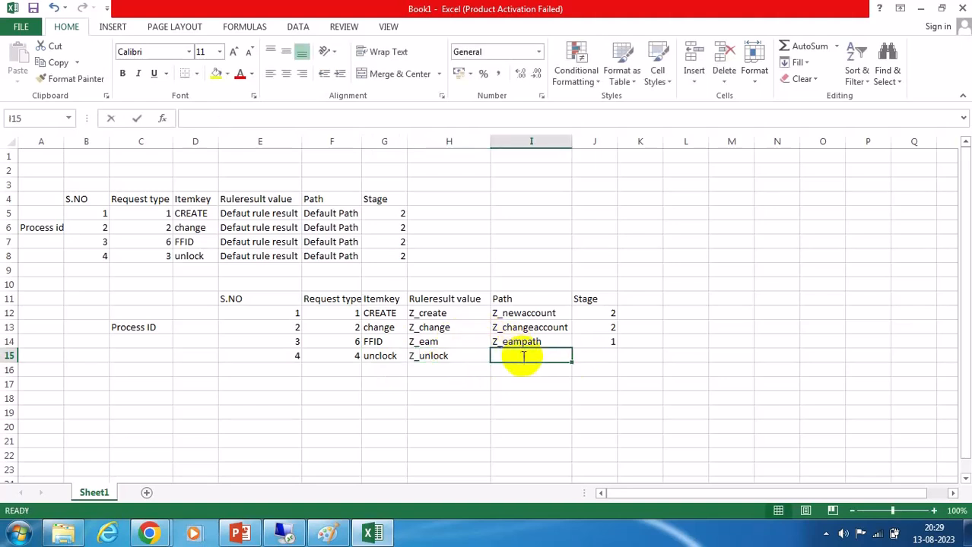
type("Z_unlockATH")
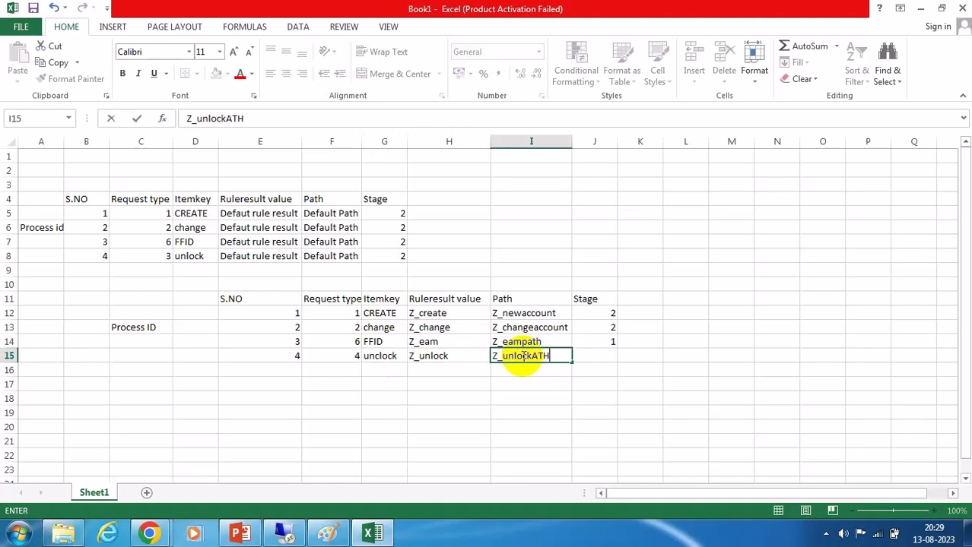
left_click(601, 360)
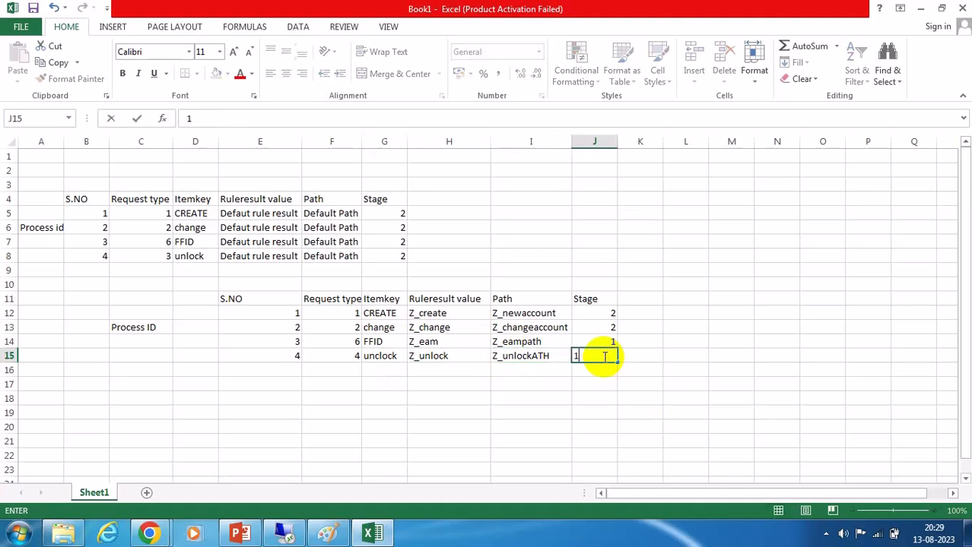
type("1")
left_click(770, 384)
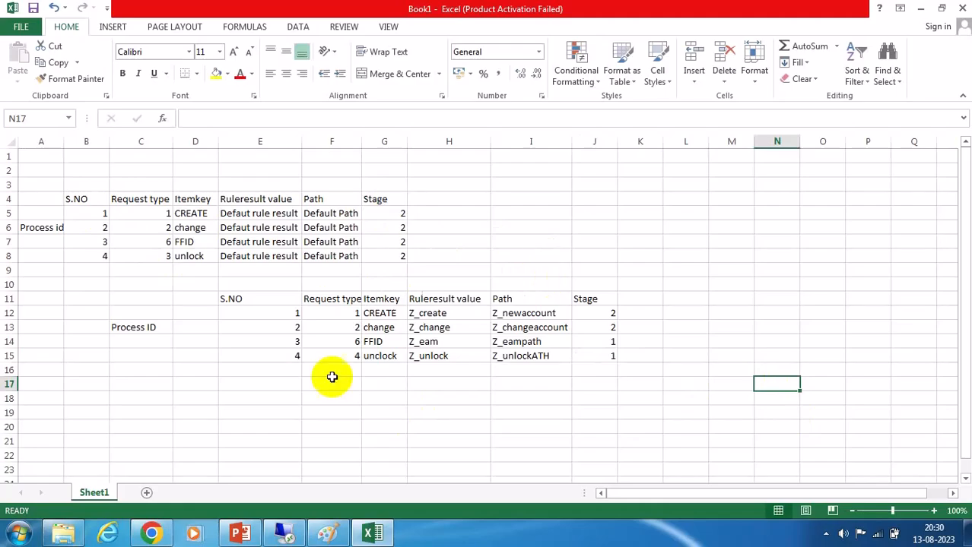
Switch to the browser and dismiss the ended Teams meeting page.
left_click(151, 533)
left_click(489, 366)
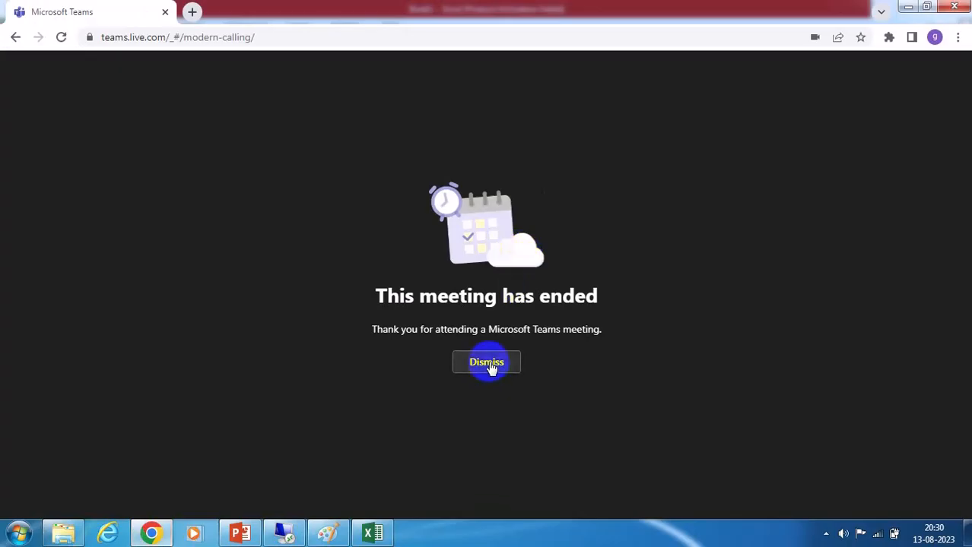